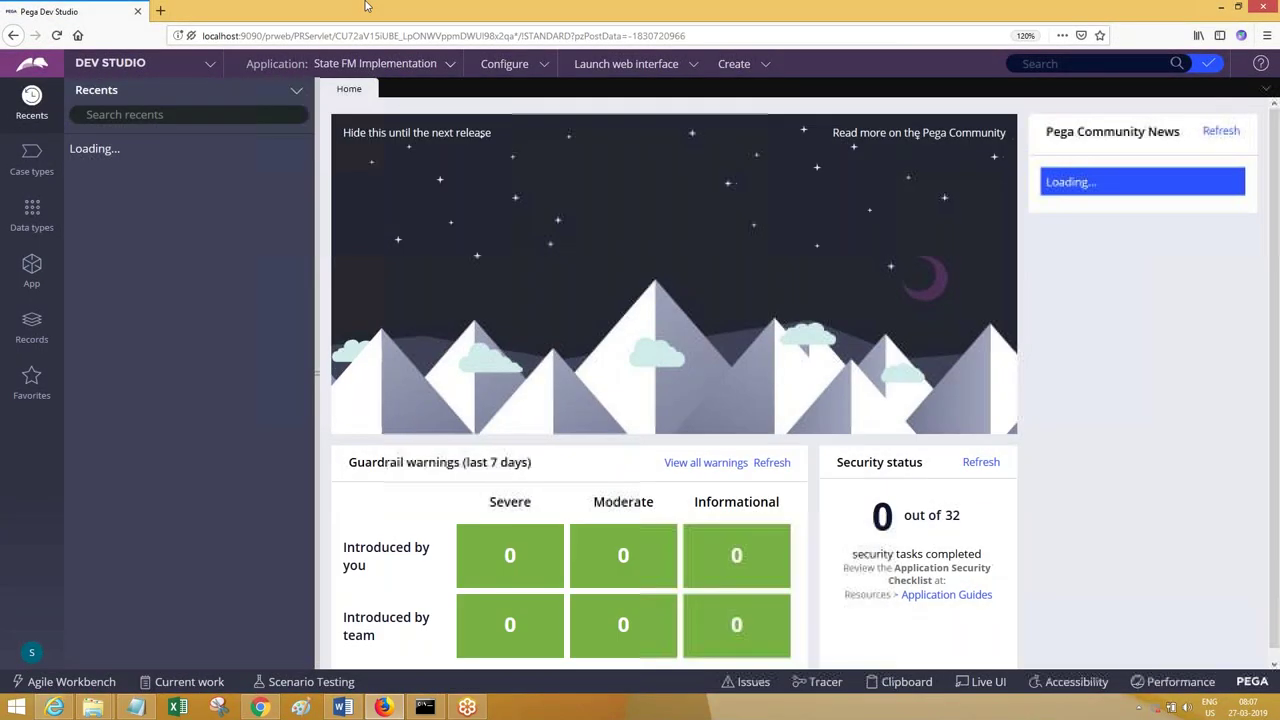
Step: Open the AvailablitySec section from the User Interface rules of class STFM-StateFMI-Work
left_click(31, 265)
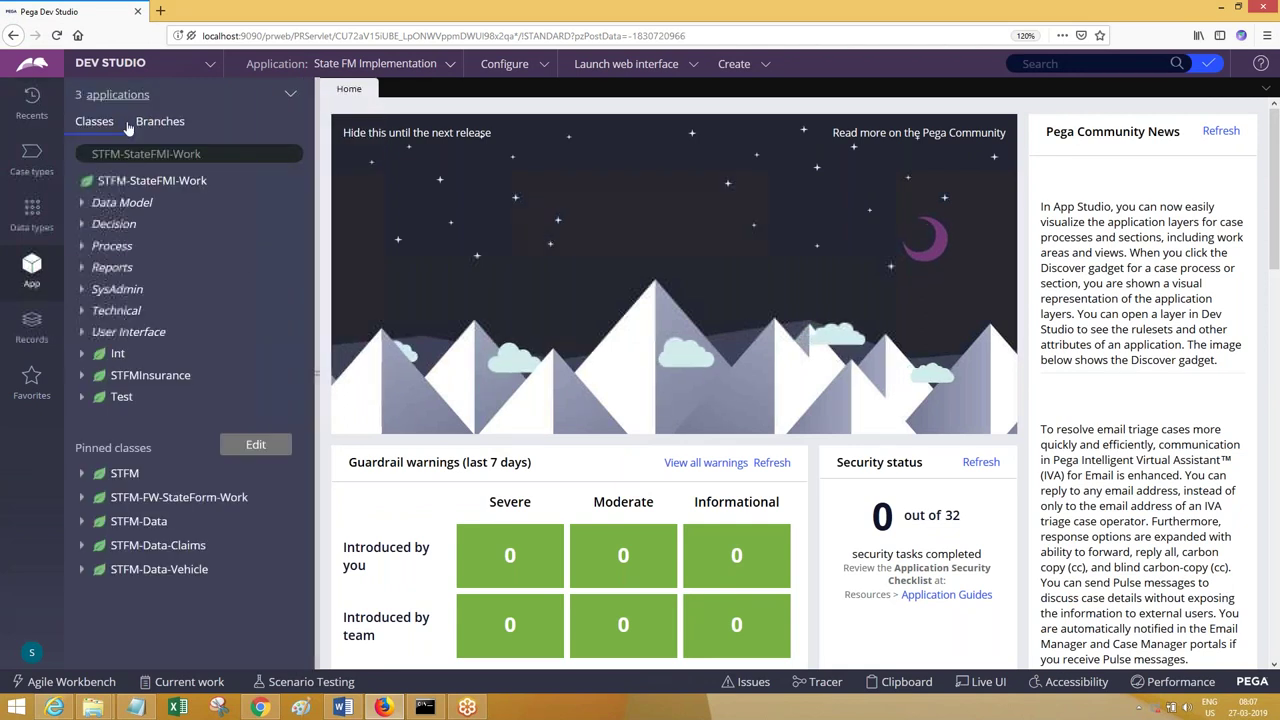
left_click(84, 334)
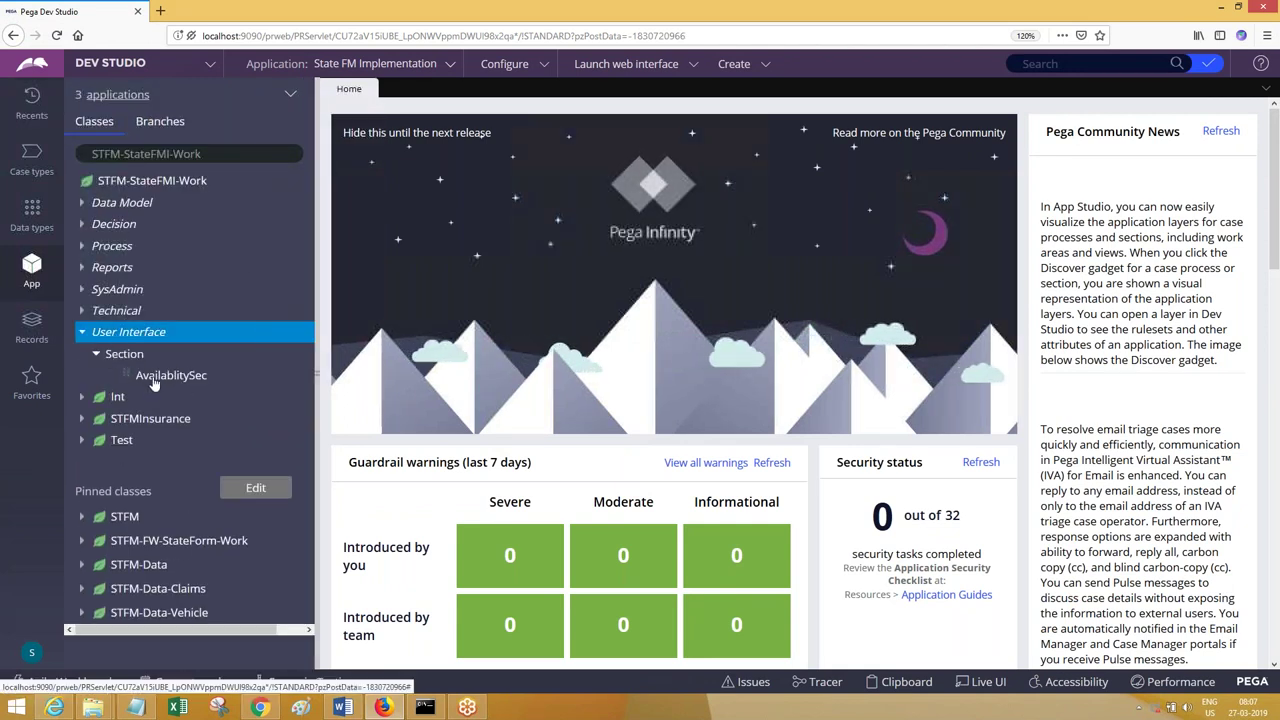
left_click(150, 376)
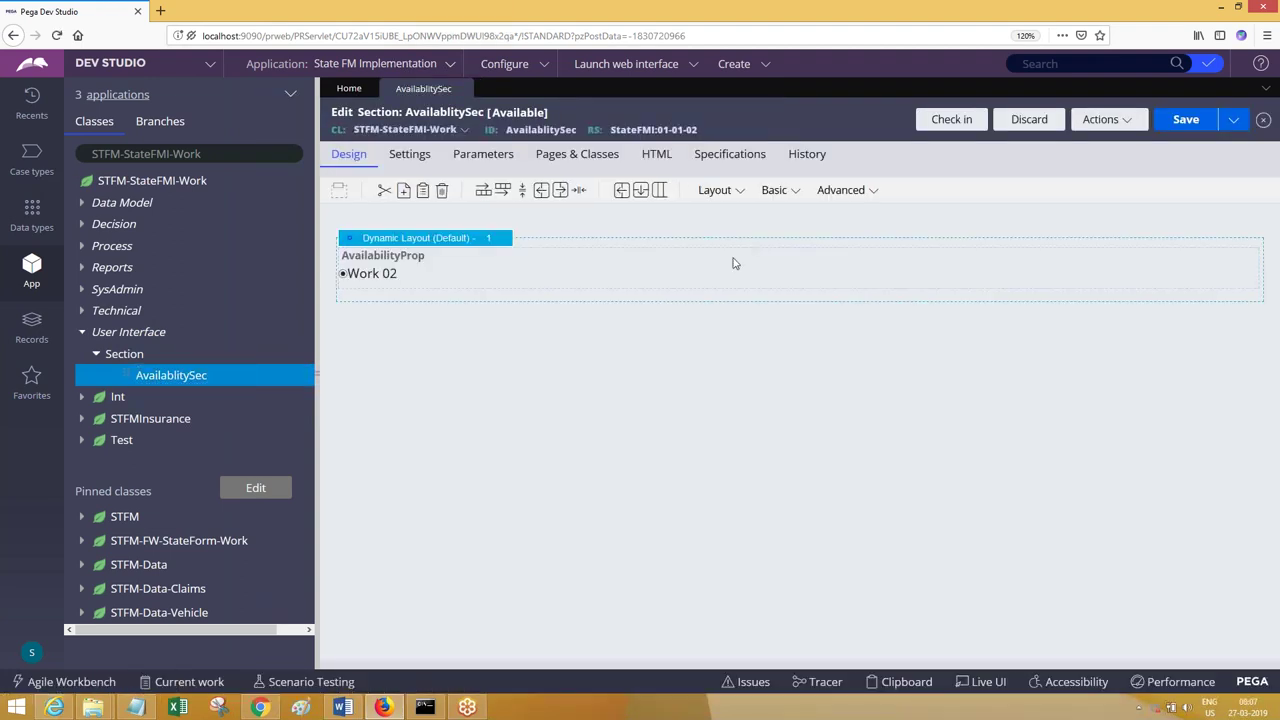
Step: Examine the basic, layout and advanced controls available for the section design
left_click(818, 194)
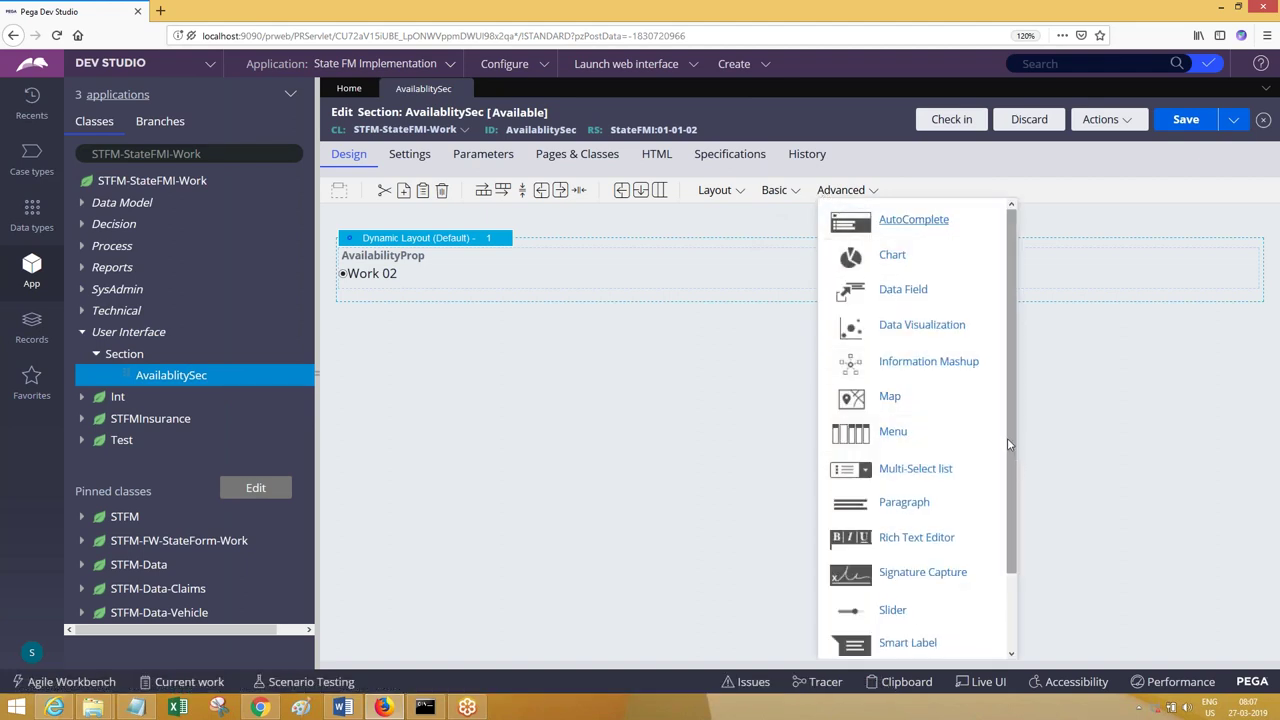
scroll(1008, 439, "down", 2)
scroll(1008, 439, "up", 2)
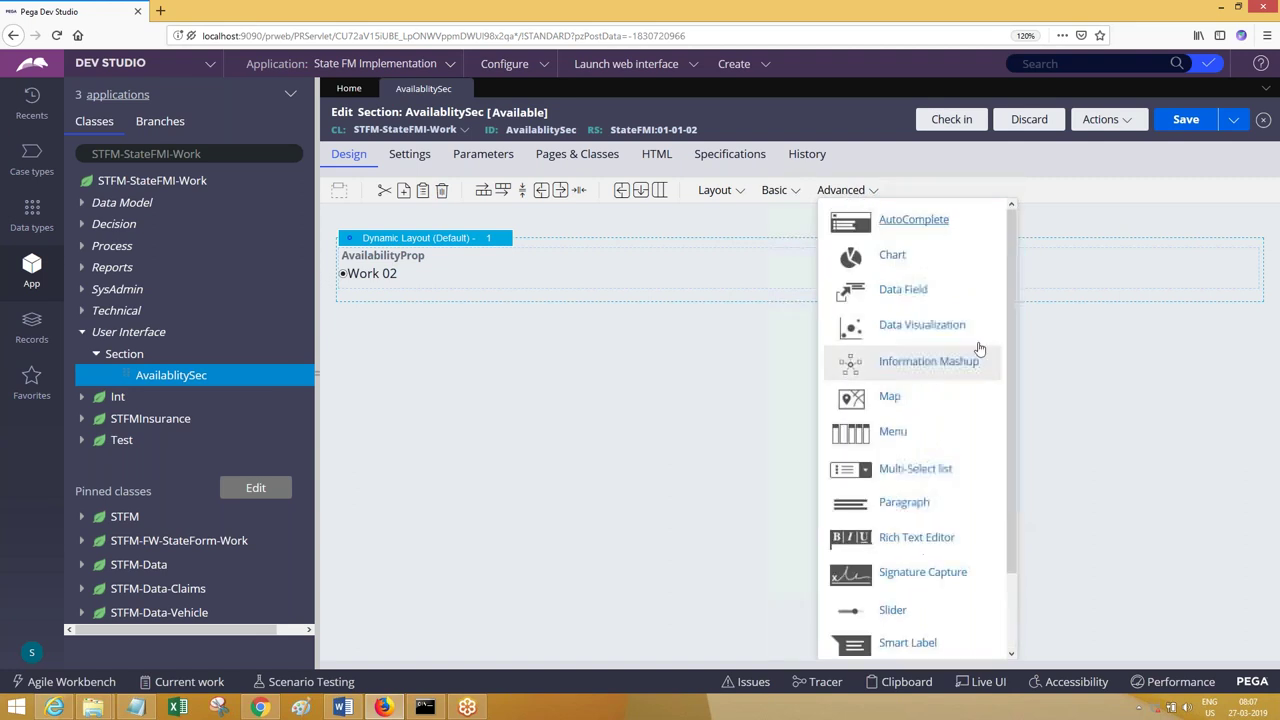
left_click(792, 192)
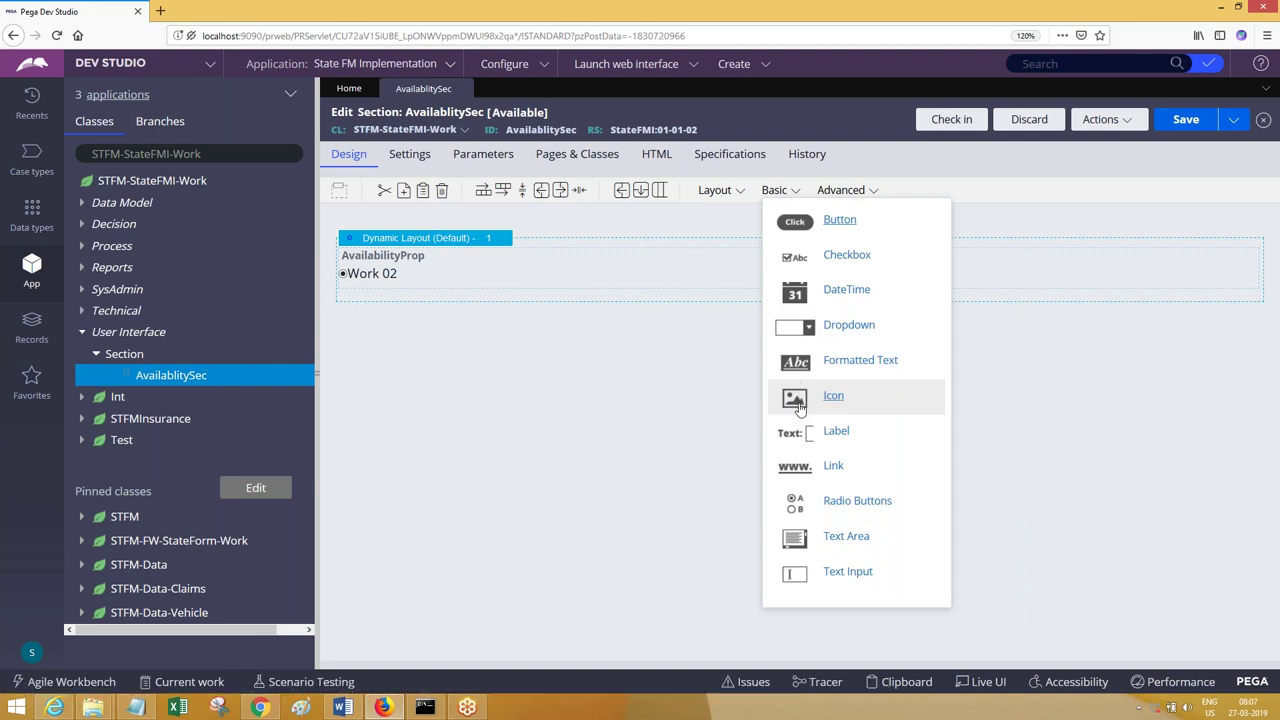
left_click(712, 190)
left_click(840, 190)
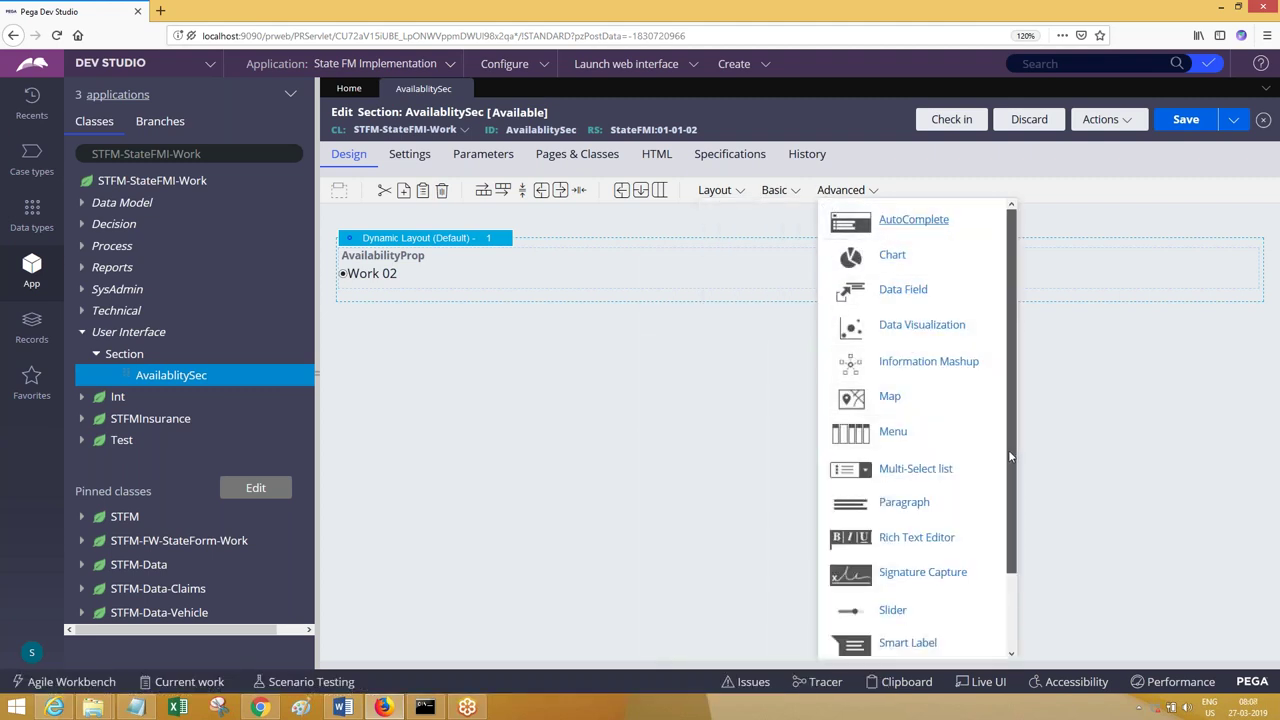
scroll(1007, 494, "down", 2)
left_click_drag(1009, 516, 1009, 533)
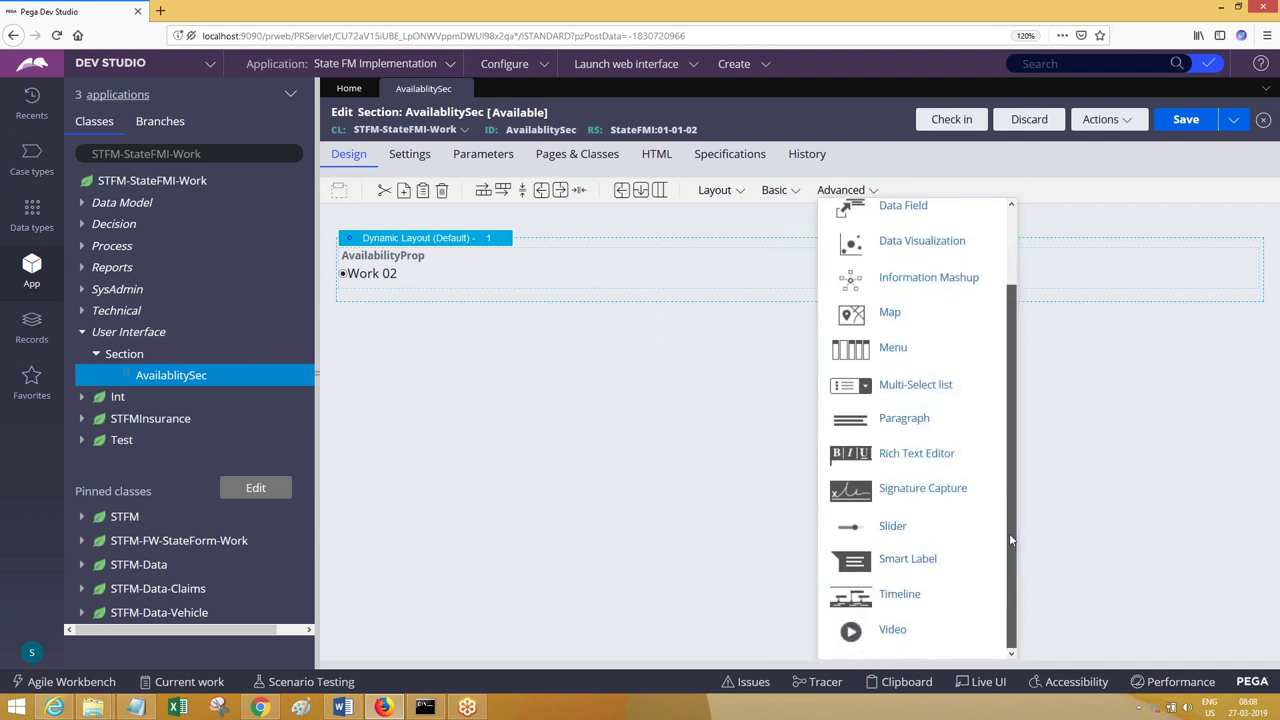
Step: Add an Icon control below AvailabilityProp in the dynamic layout and review its general and presentation properties
left_click(779, 191)
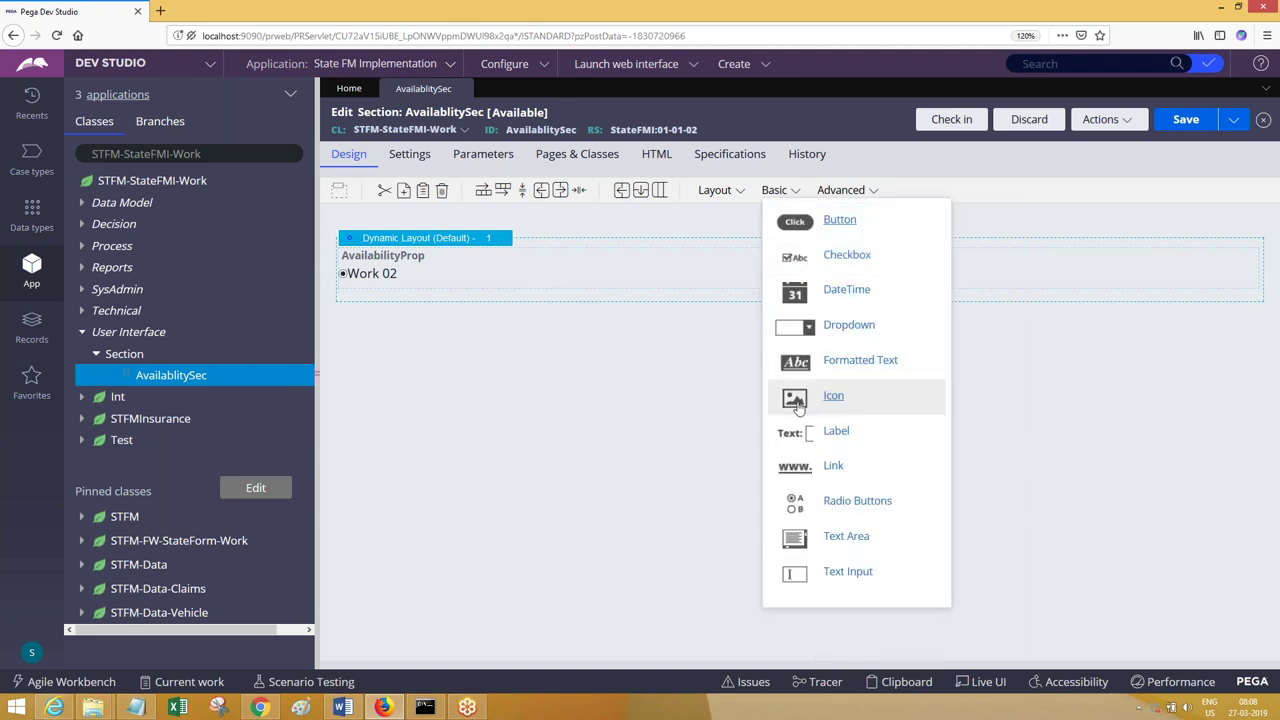
left_click_drag(802, 405, 397, 311)
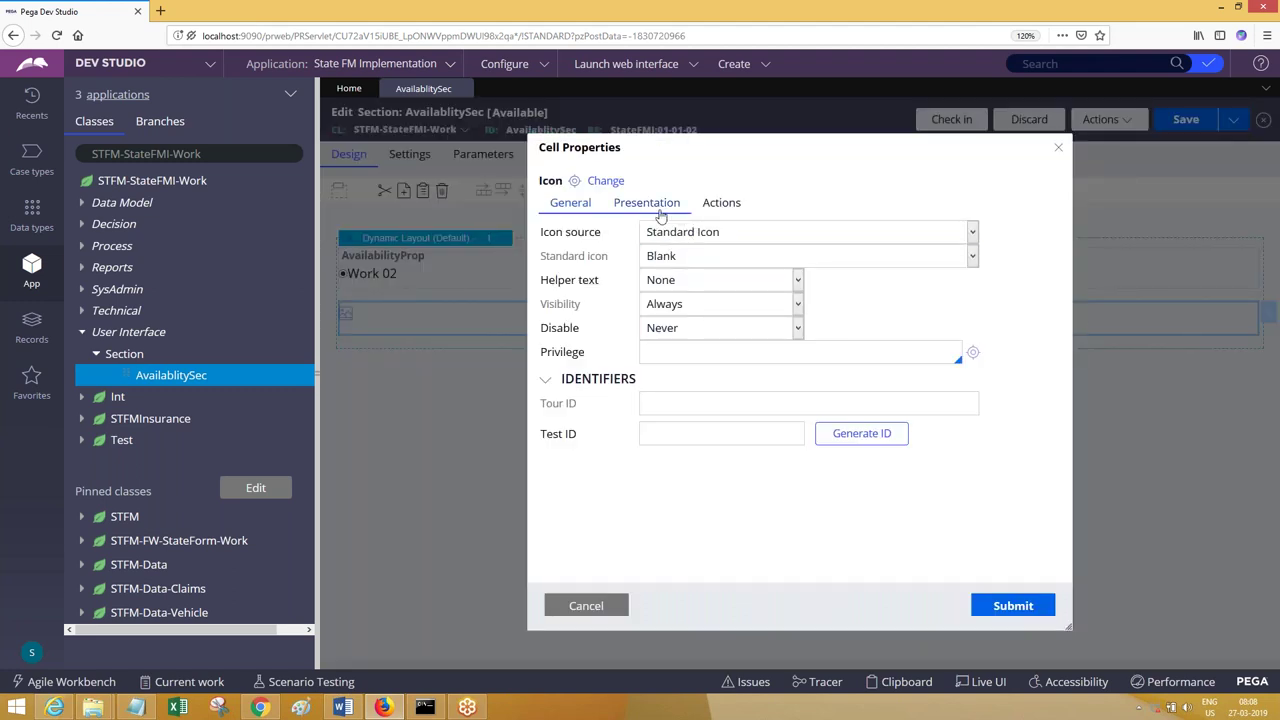
left_click(660, 212)
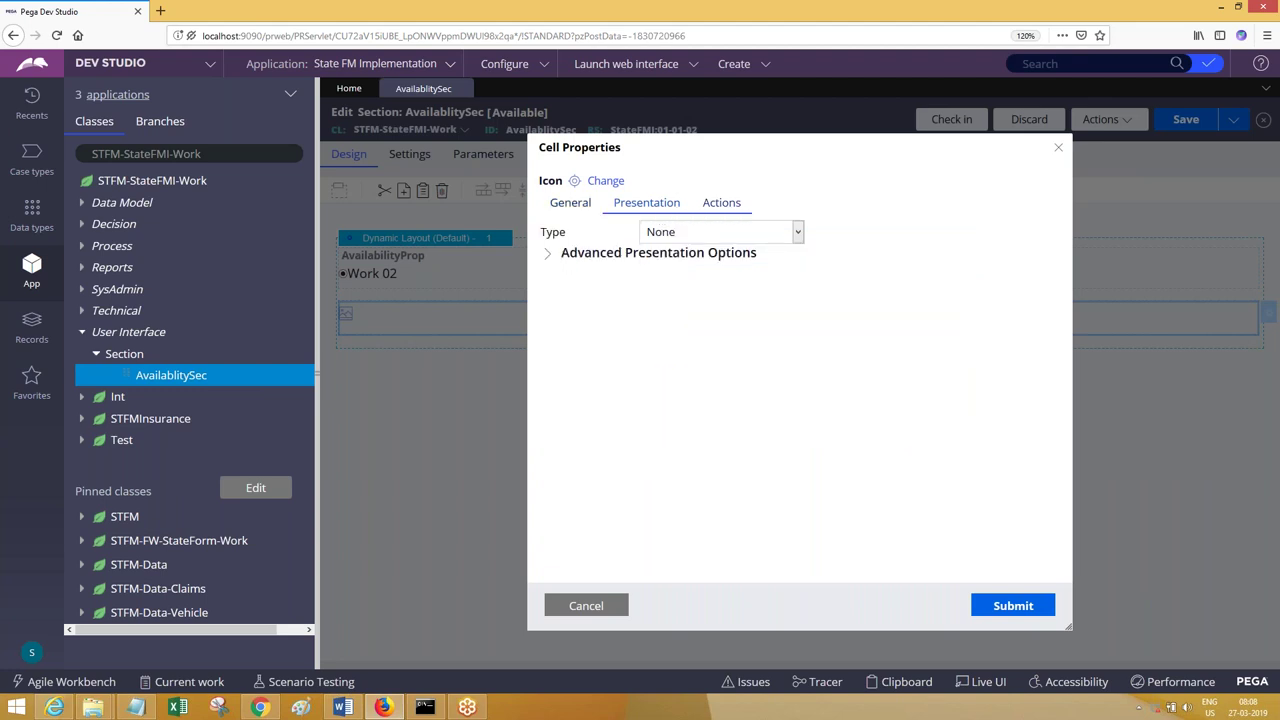
left_click(561, 255)
left_click(563, 256)
left_click(569, 205)
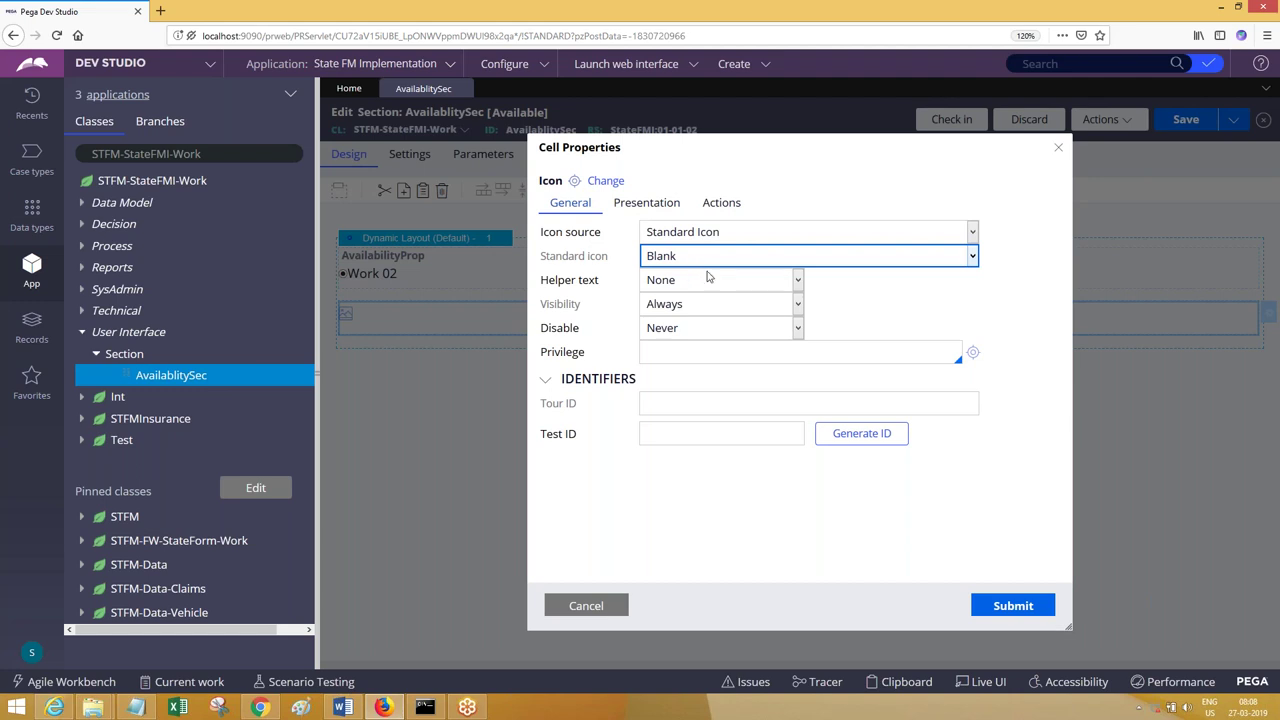
Step: Try Image as the new icon's source, cancel its cell properties and close the section, discarding the unsaved changes
left_click(707, 233)
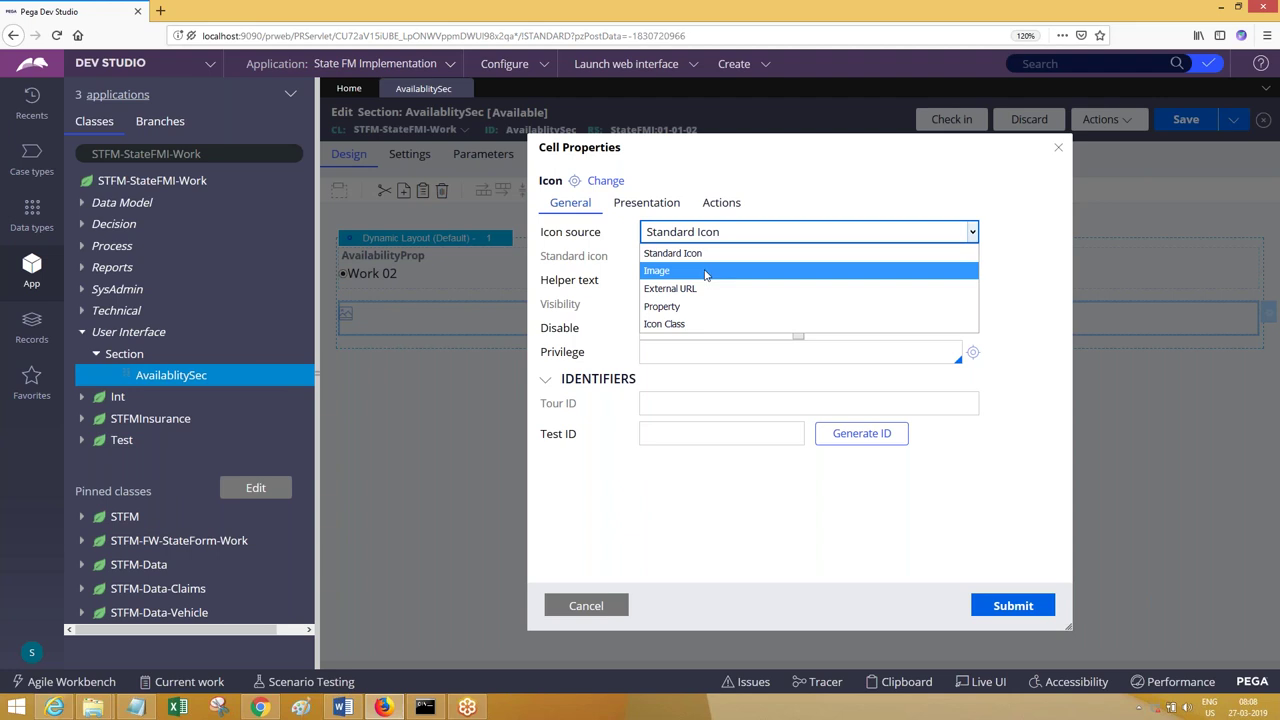
left_click(705, 272)
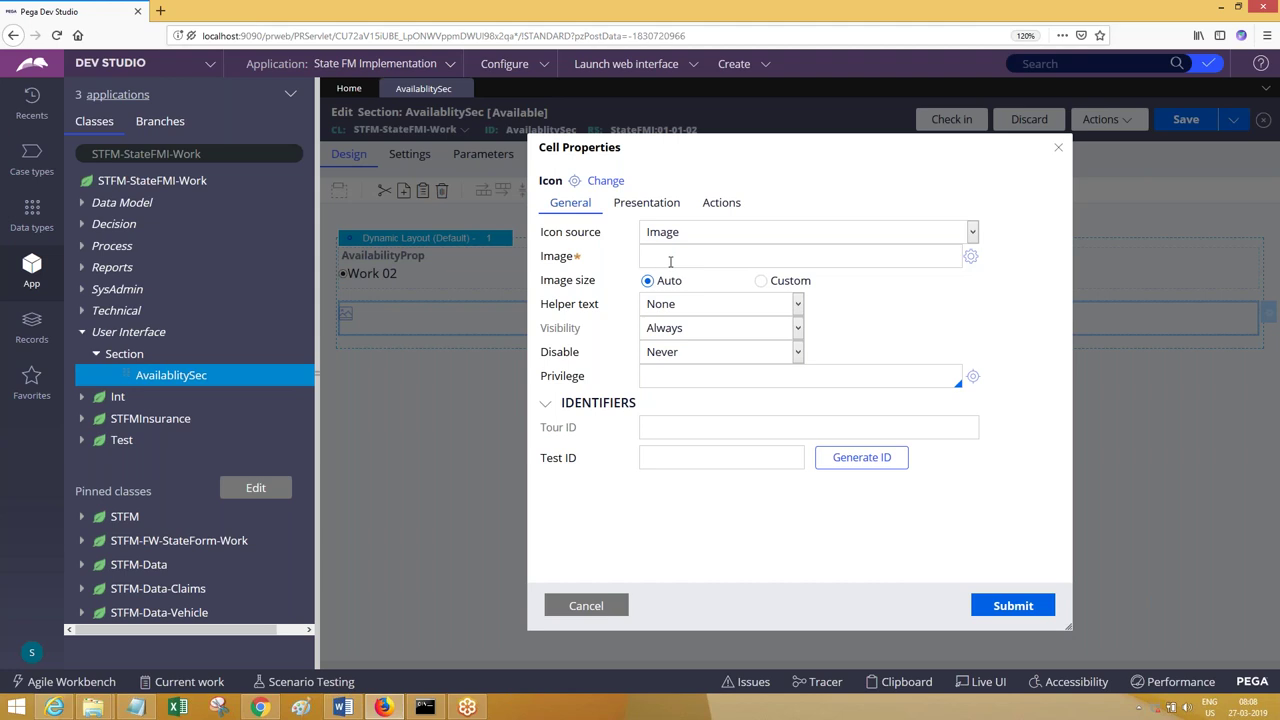
left_click(588, 610)
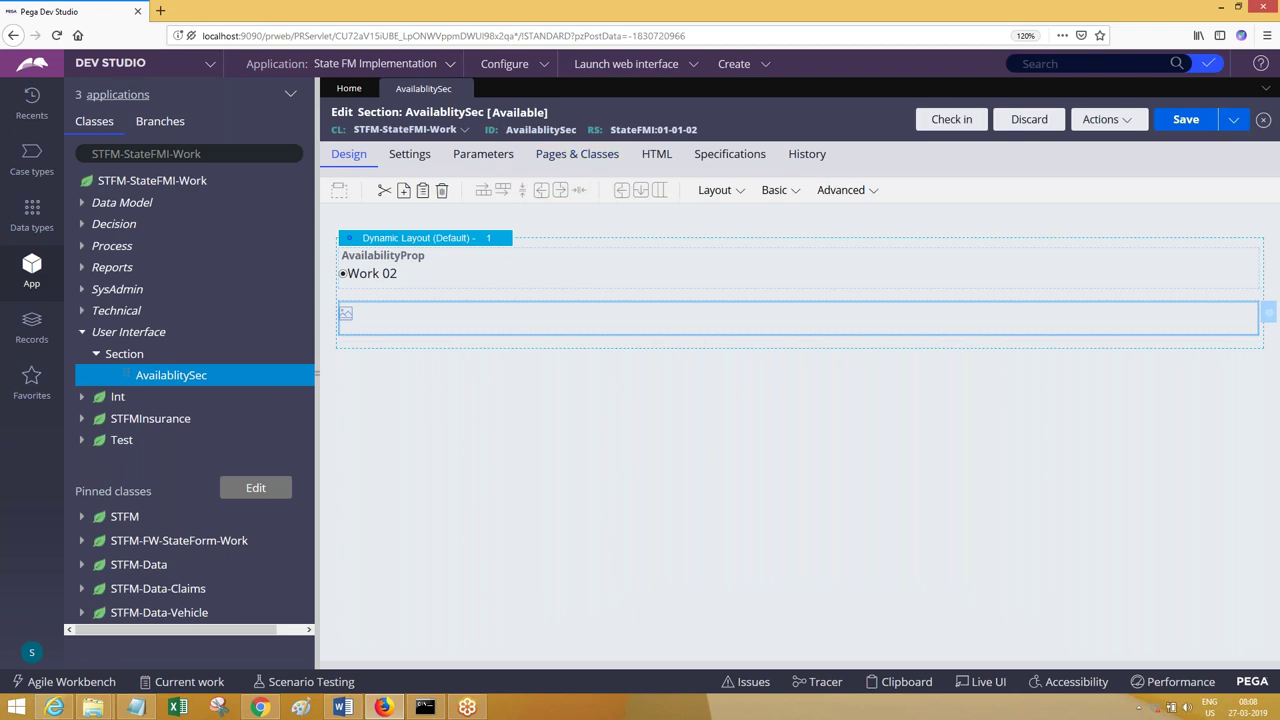
left_click(464, 89)
left_click(988, 419)
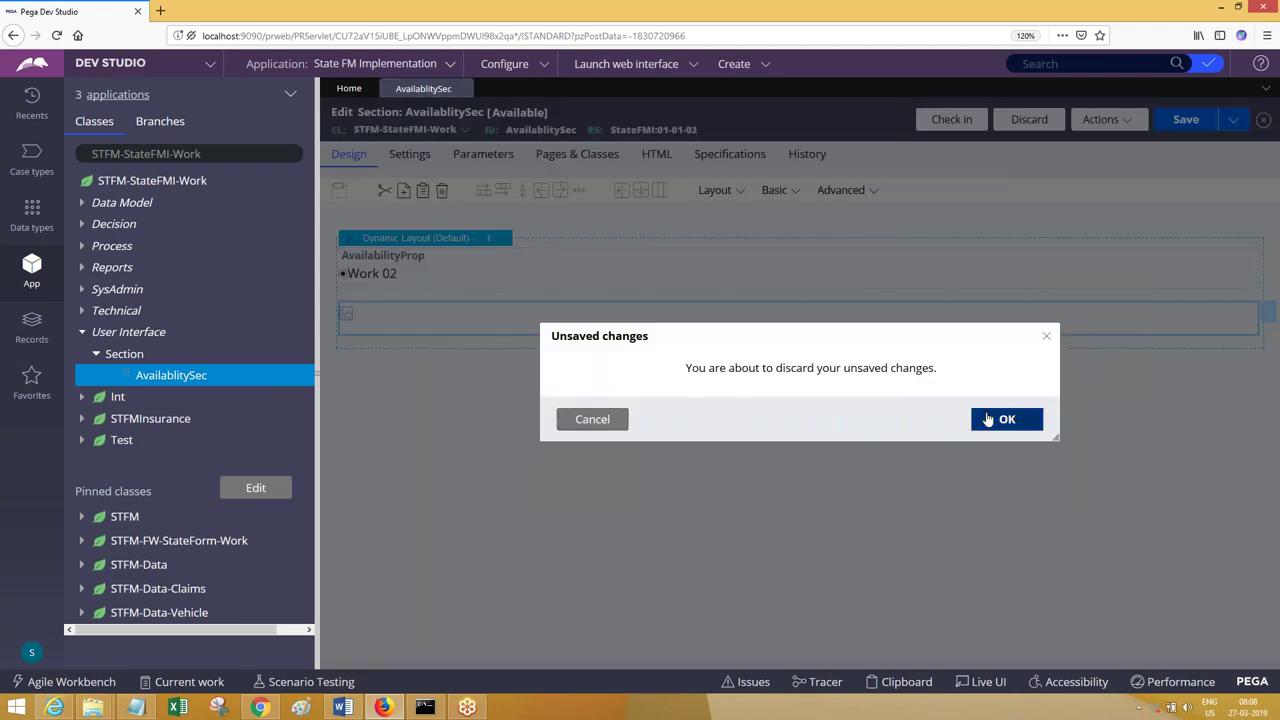
Step: Launch the Case Manager portal and use Live UI to open its navigation and header sections in Dev Studio
left_click(621, 82)
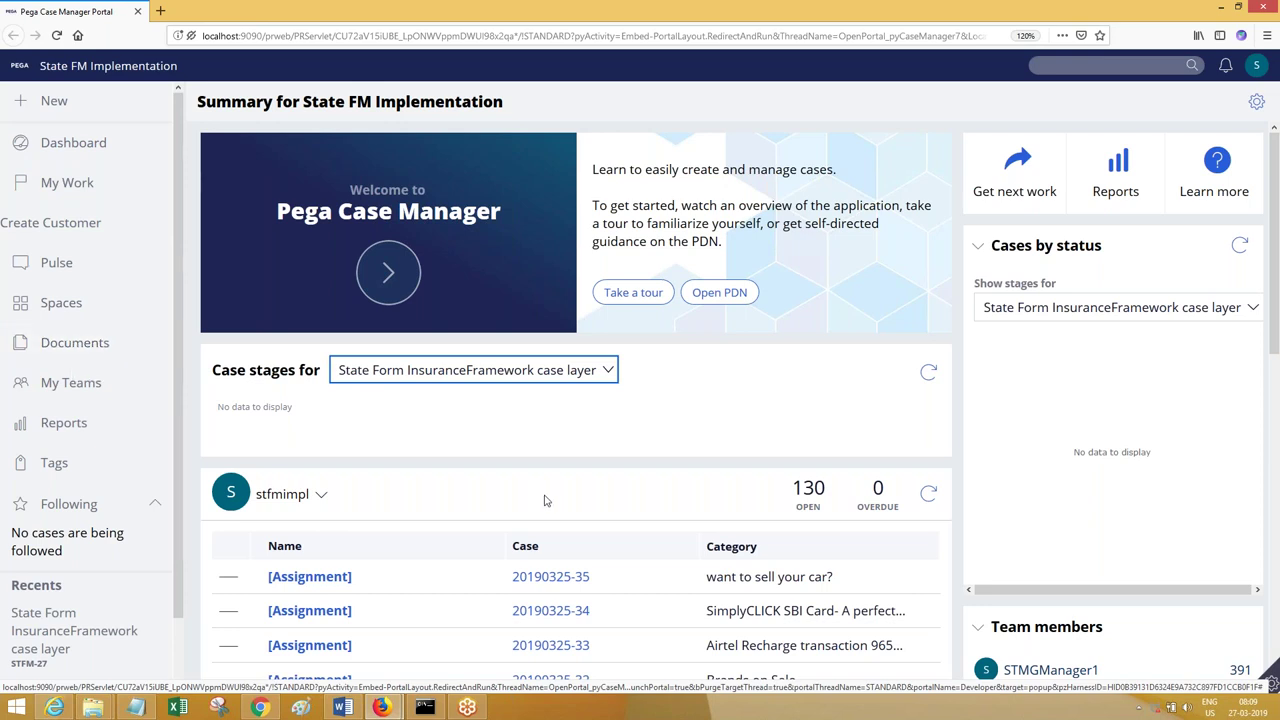
left_click(1266, 684)
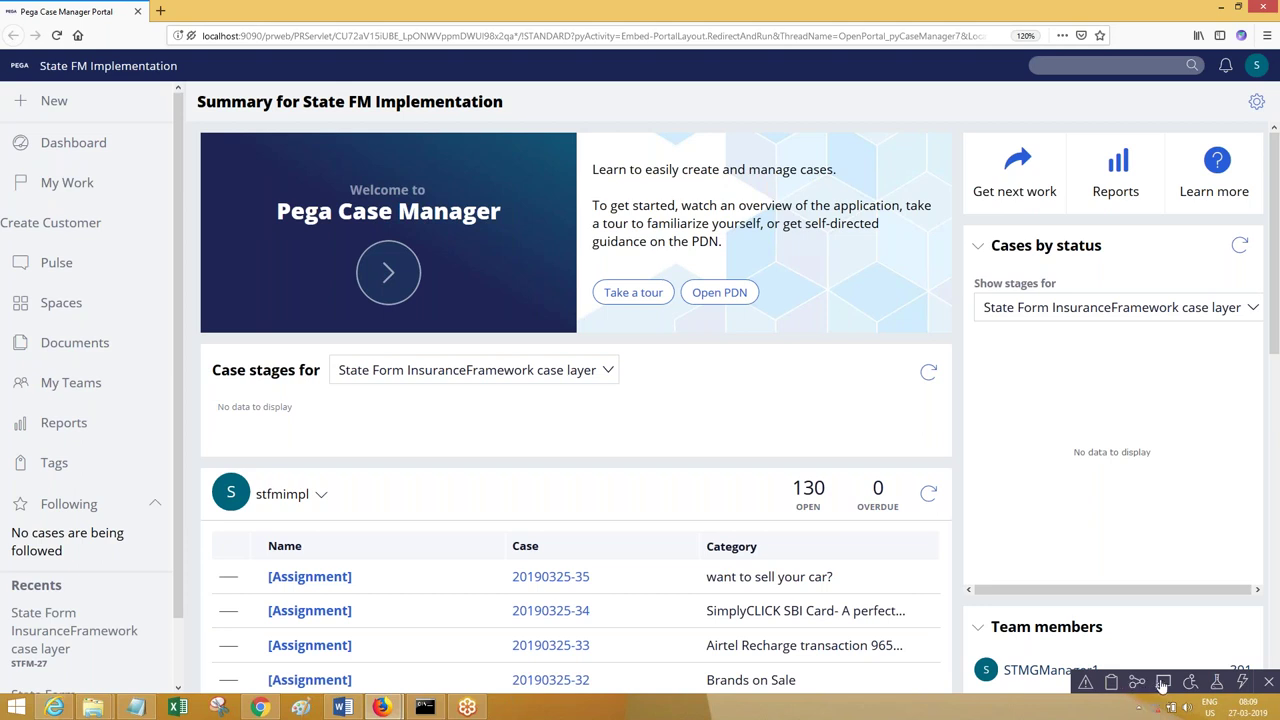
left_click(1157, 683)
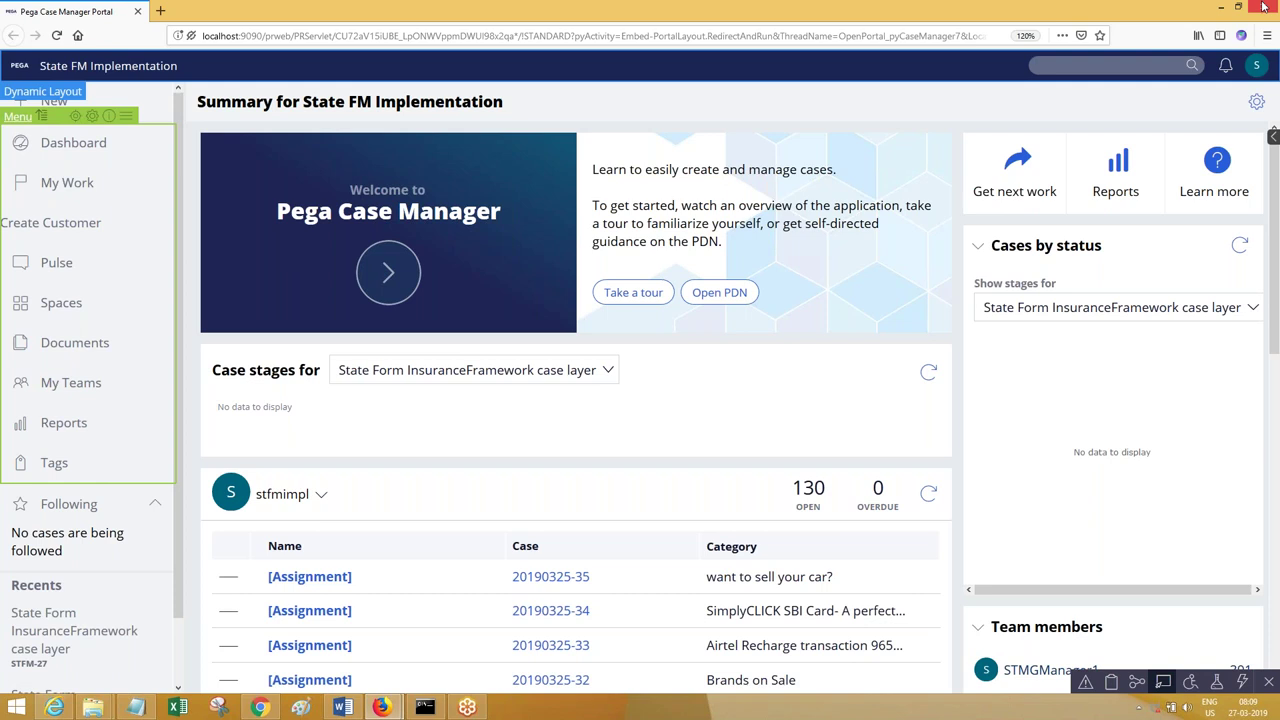
left_click(25, 70)
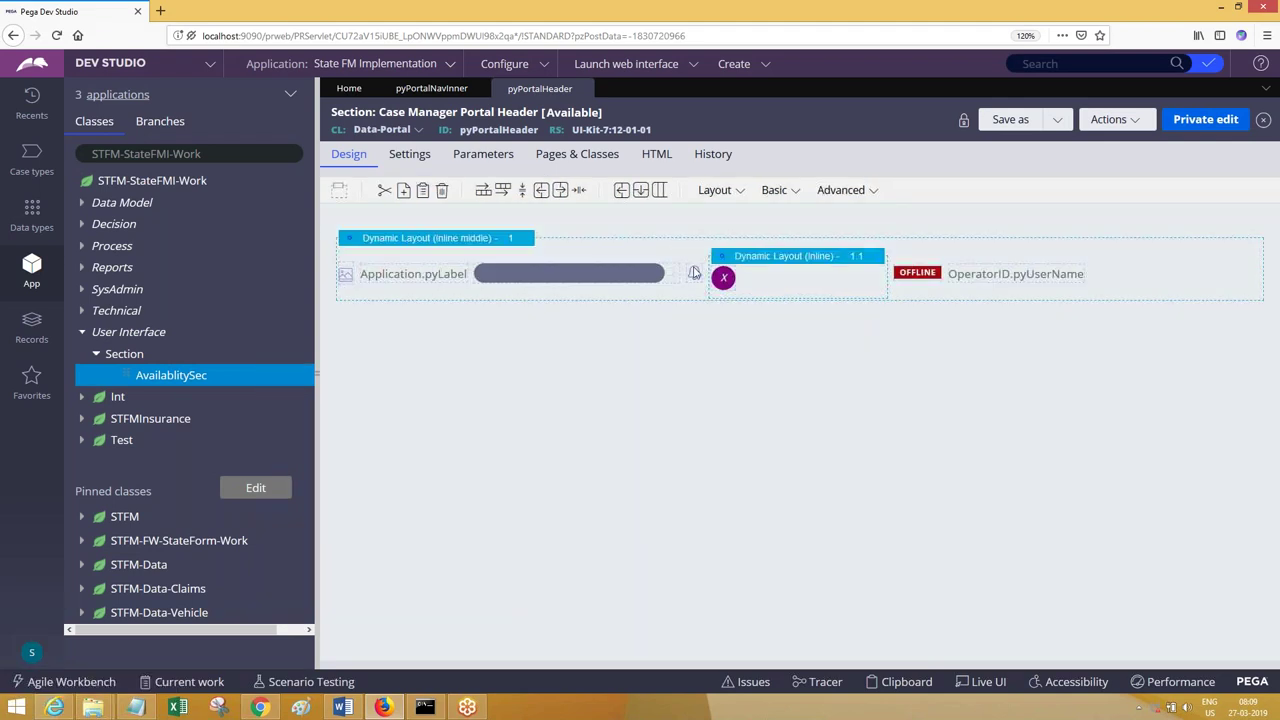
Step: Open the cell properties of the logo icon in pyPortalHeader and examine its icon source options
left_click(347, 278)
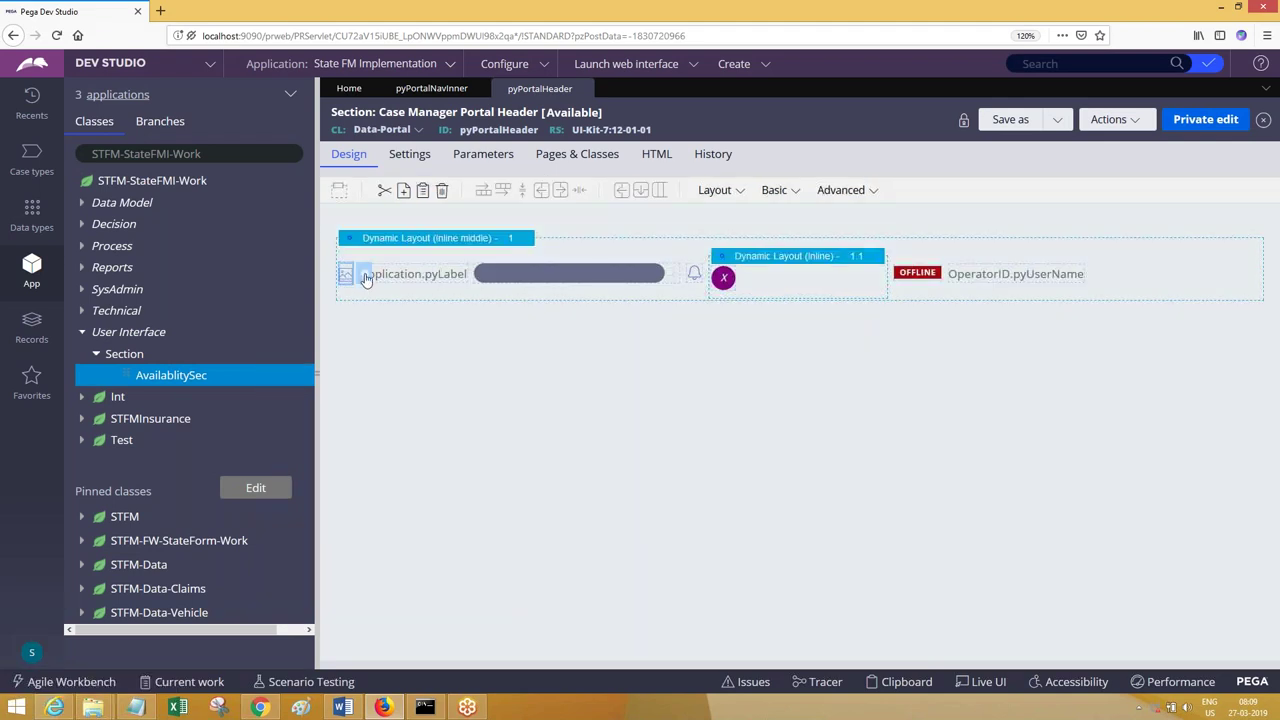
double_click(366, 279)
left_click(694, 232)
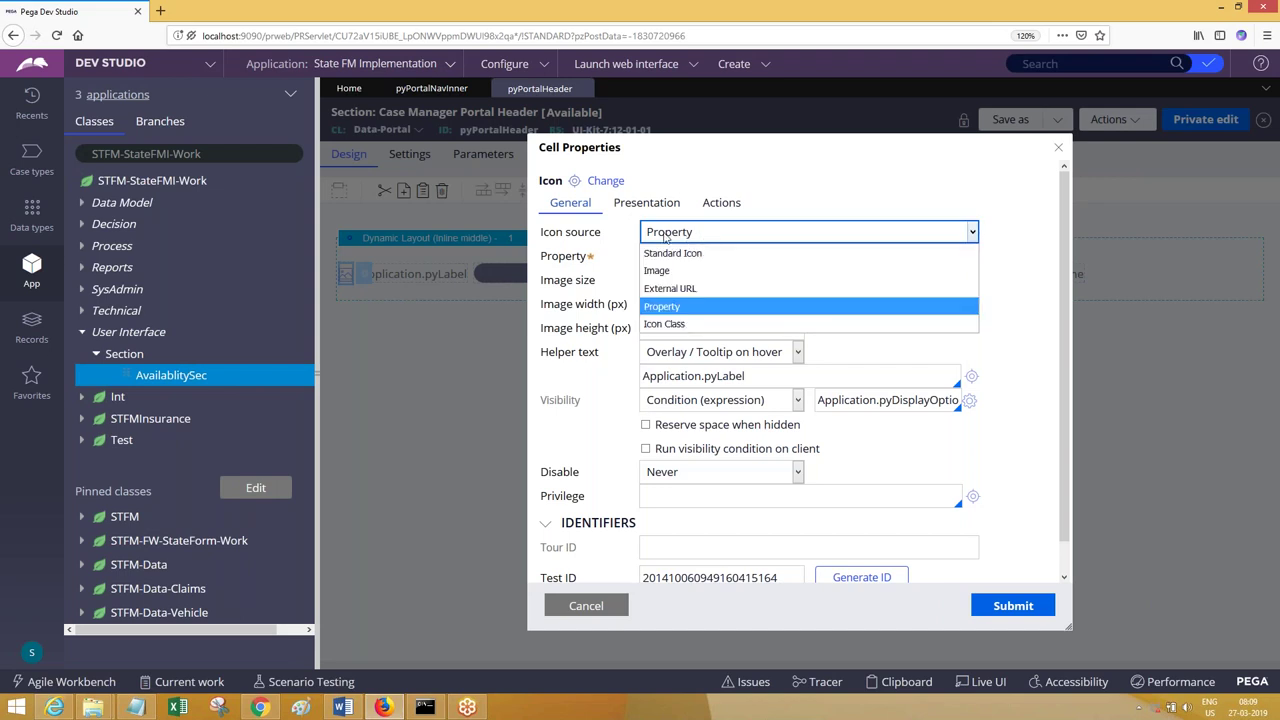
left_click(668, 232)
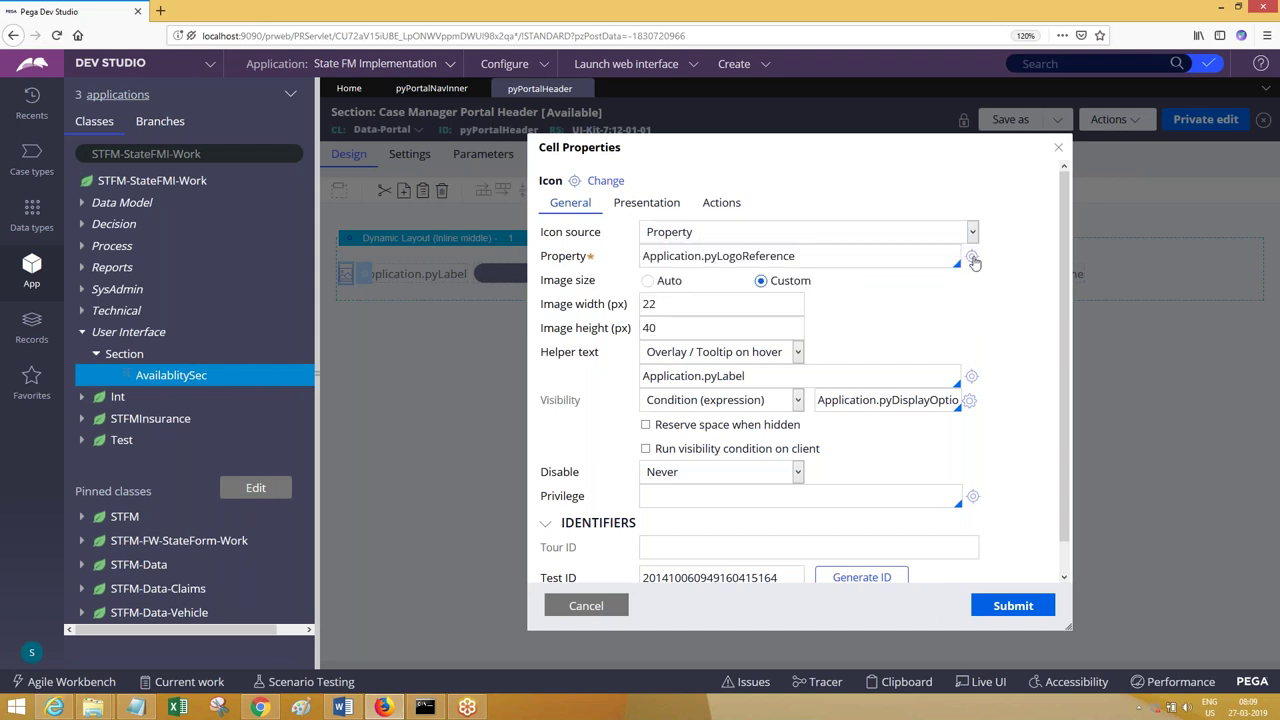
Step: Open the property rule behind the header logo icon, then close it and the icon's cell properties
left_click(973, 259)
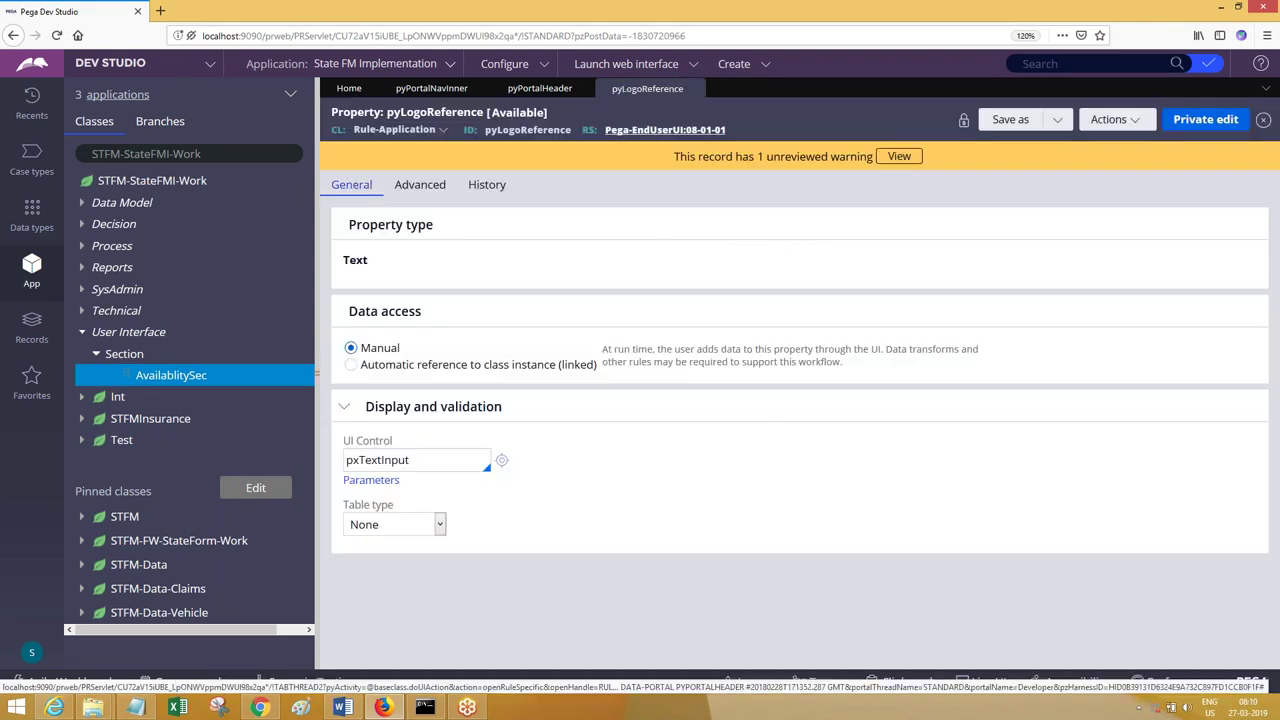
left_click(693, 91)
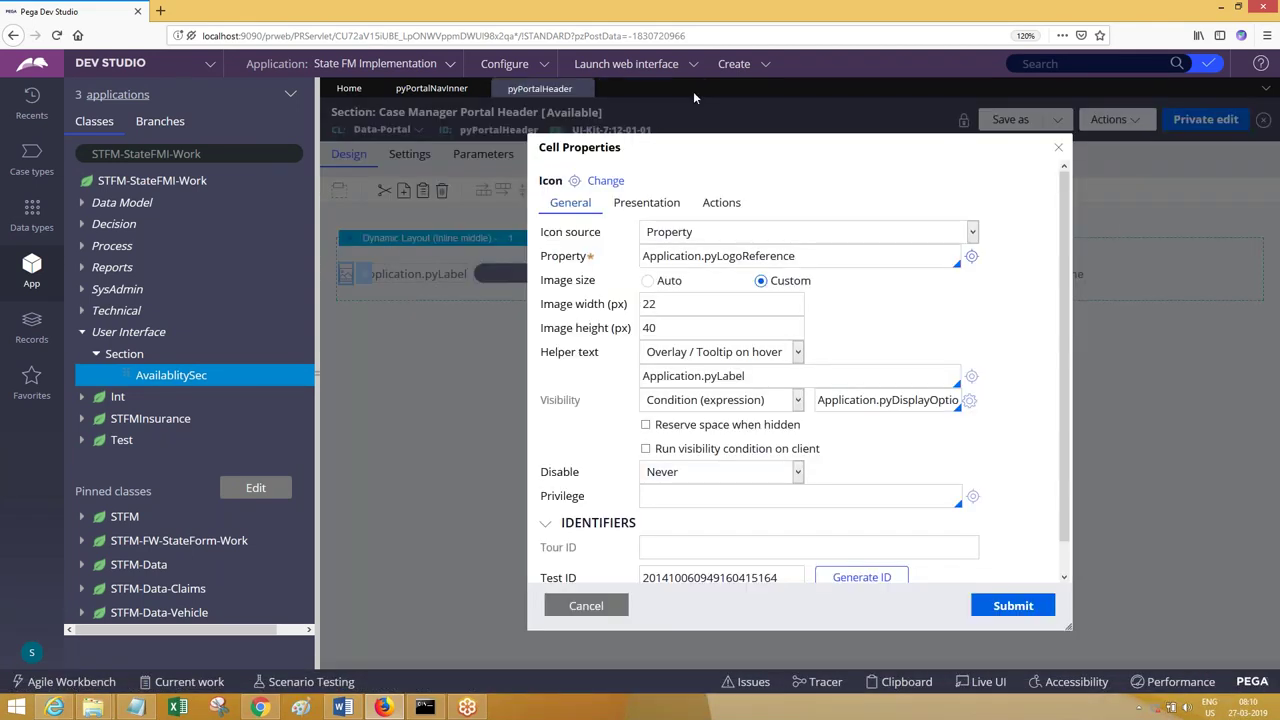
left_click(1059, 151)
Step: Open the pyCaseManagerLinks navigation rule from the second Menu control of the pyPortalNavInner section
left_click(445, 92)
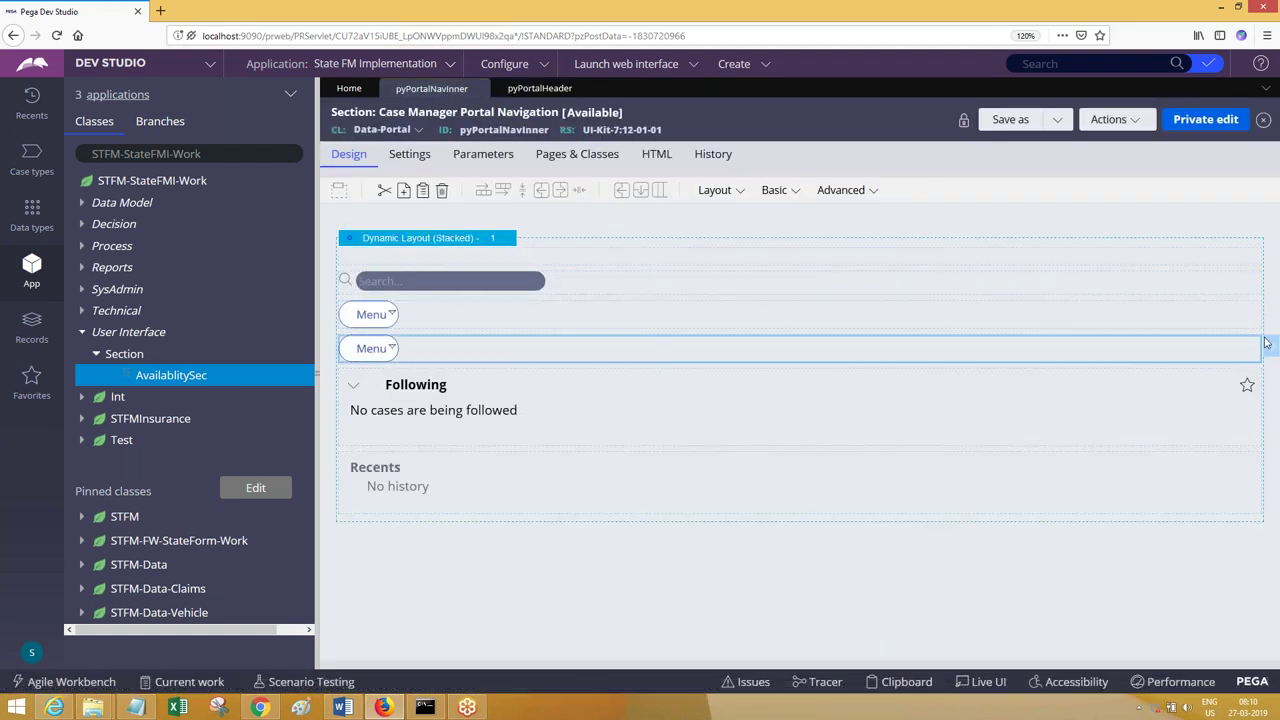
left_click(1271, 344)
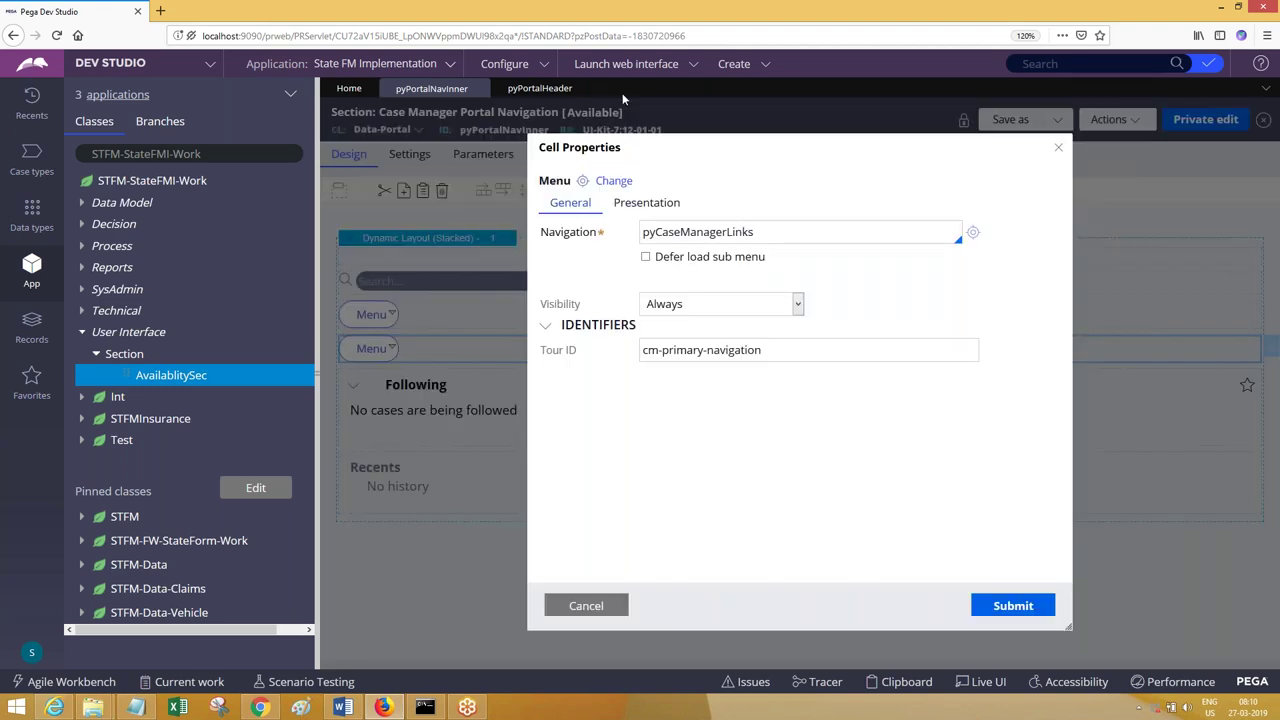
left_click(973, 232)
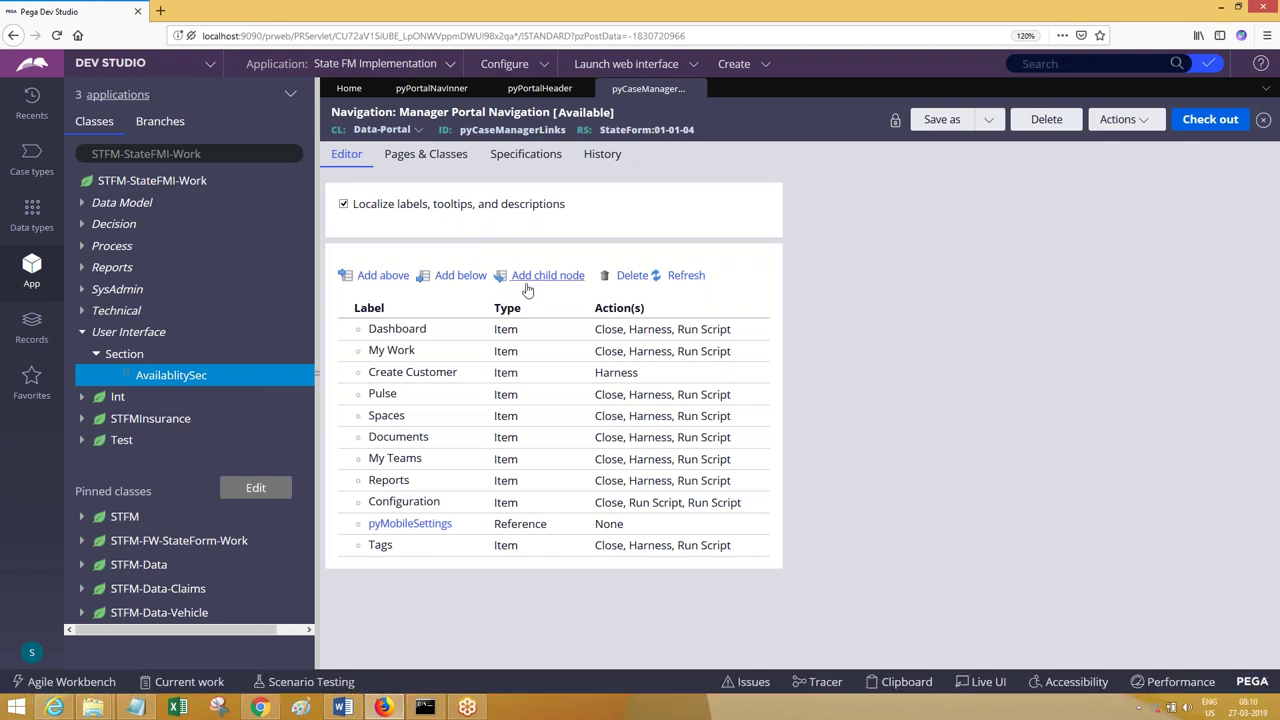
Step: Open the My Work item of the navigation rule and examine its image source and icon class
left_click(510, 330)
left_click(510, 349)
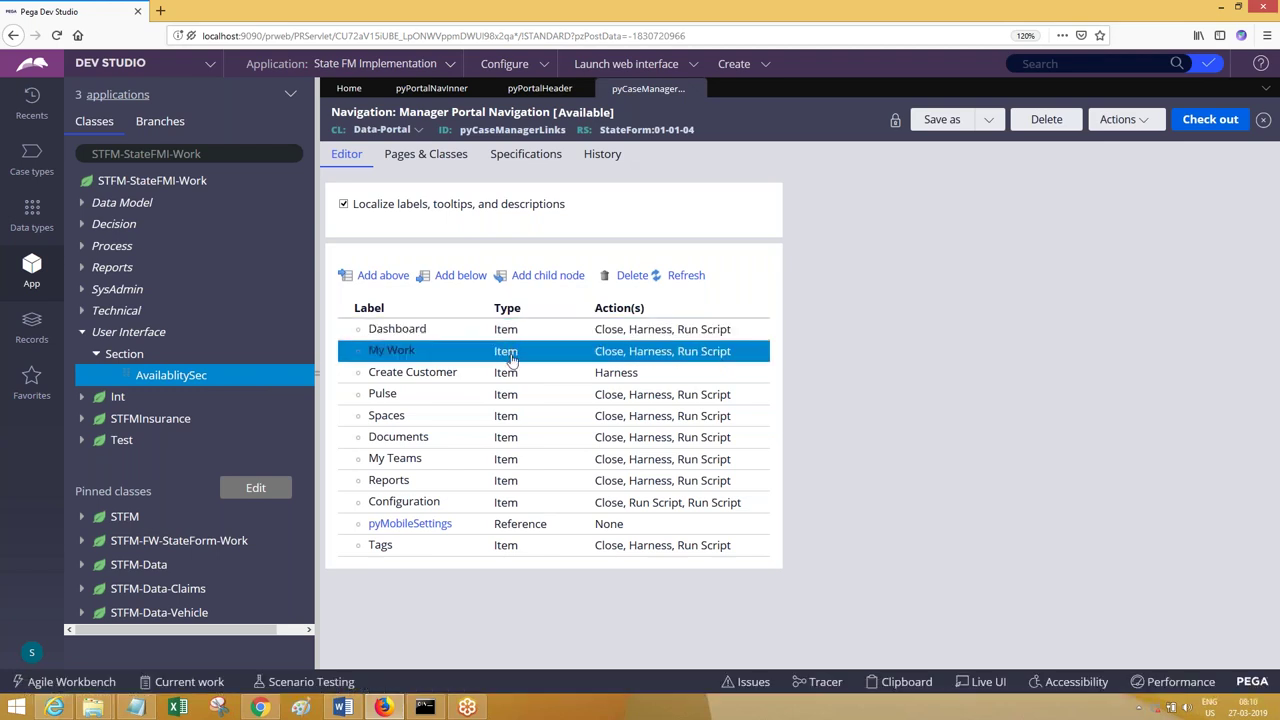
double_click(510, 360)
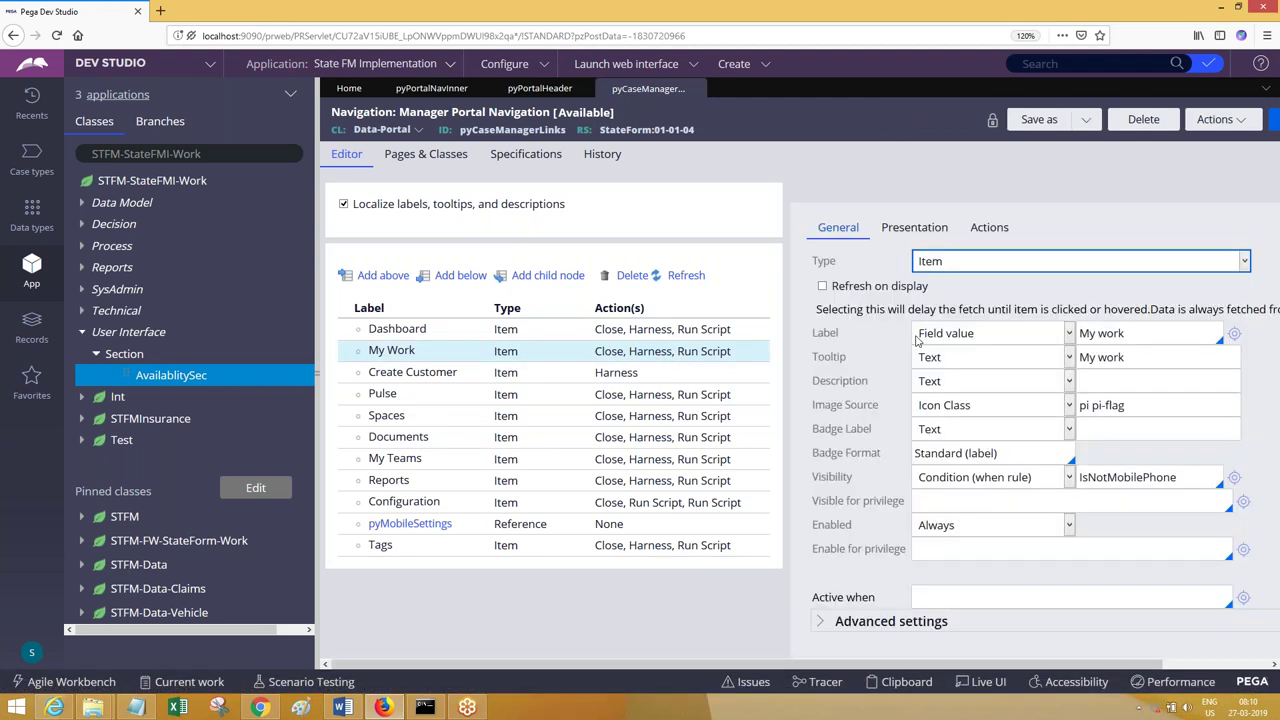
left_click(1133, 405)
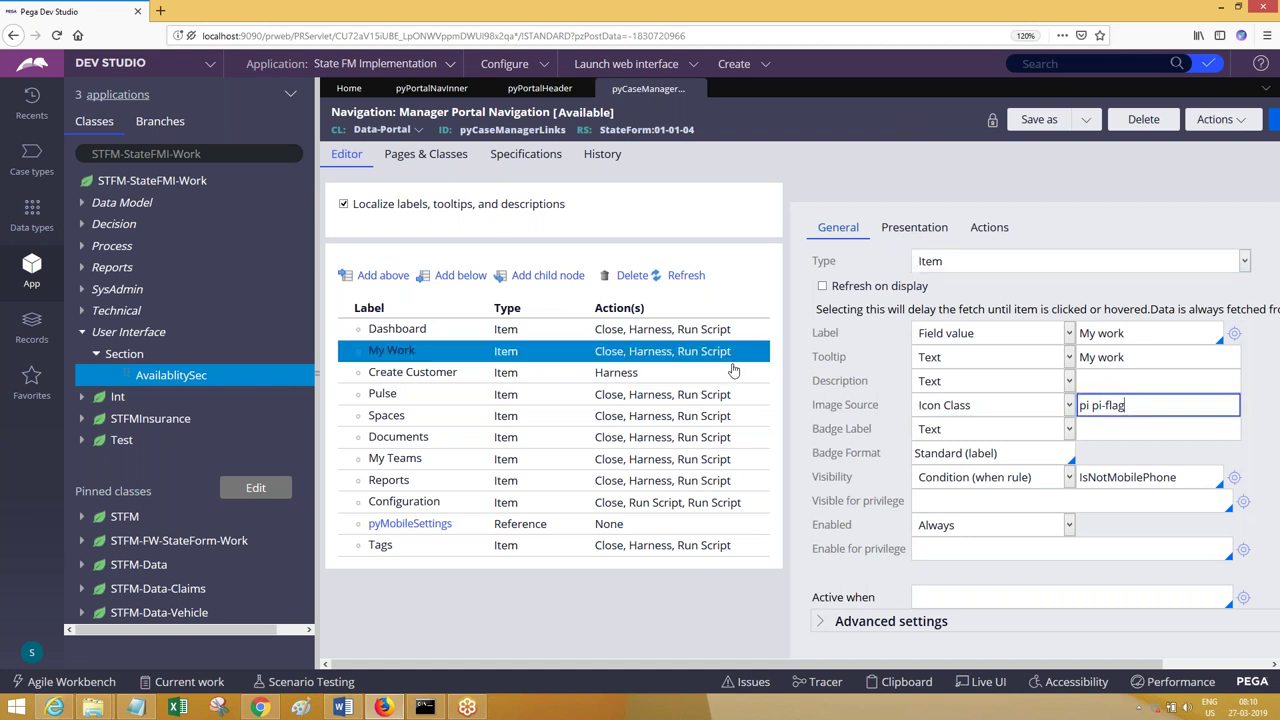
Step: Open the Create Customer item of the navigation rule and examine its image source and icon class field
left_click(574, 380)
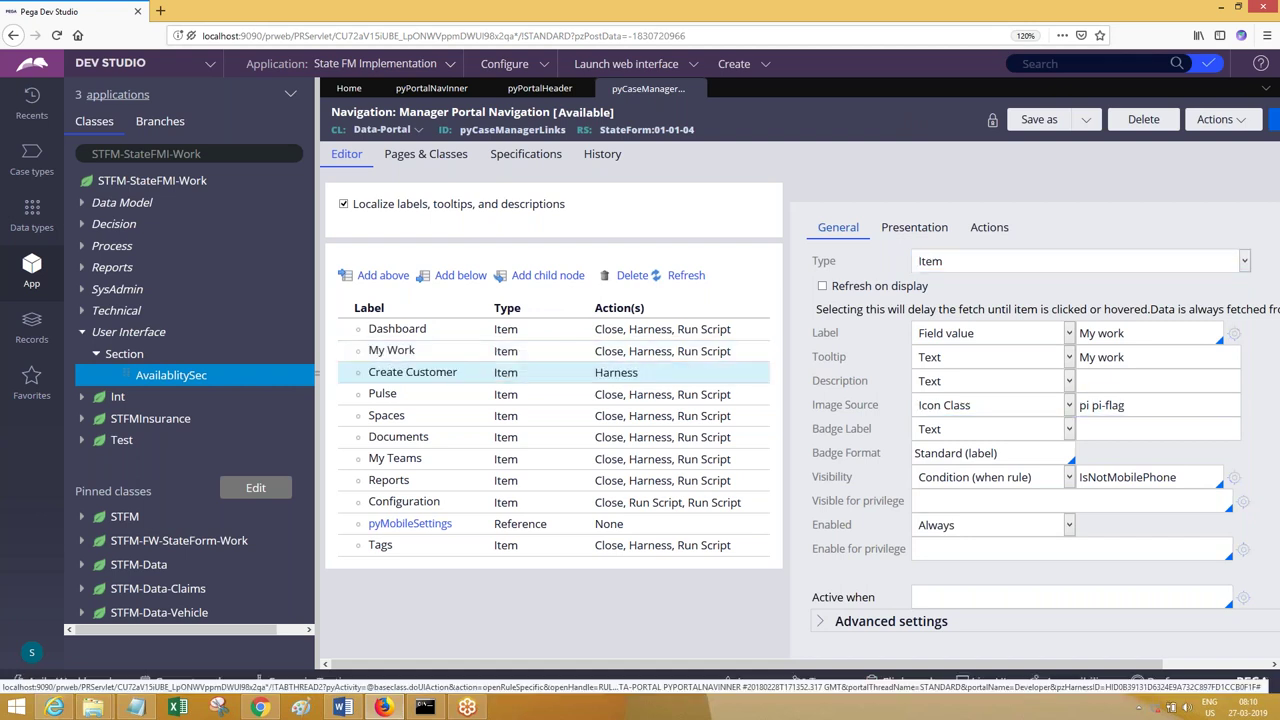
left_click(980, 410)
left_click(966, 480)
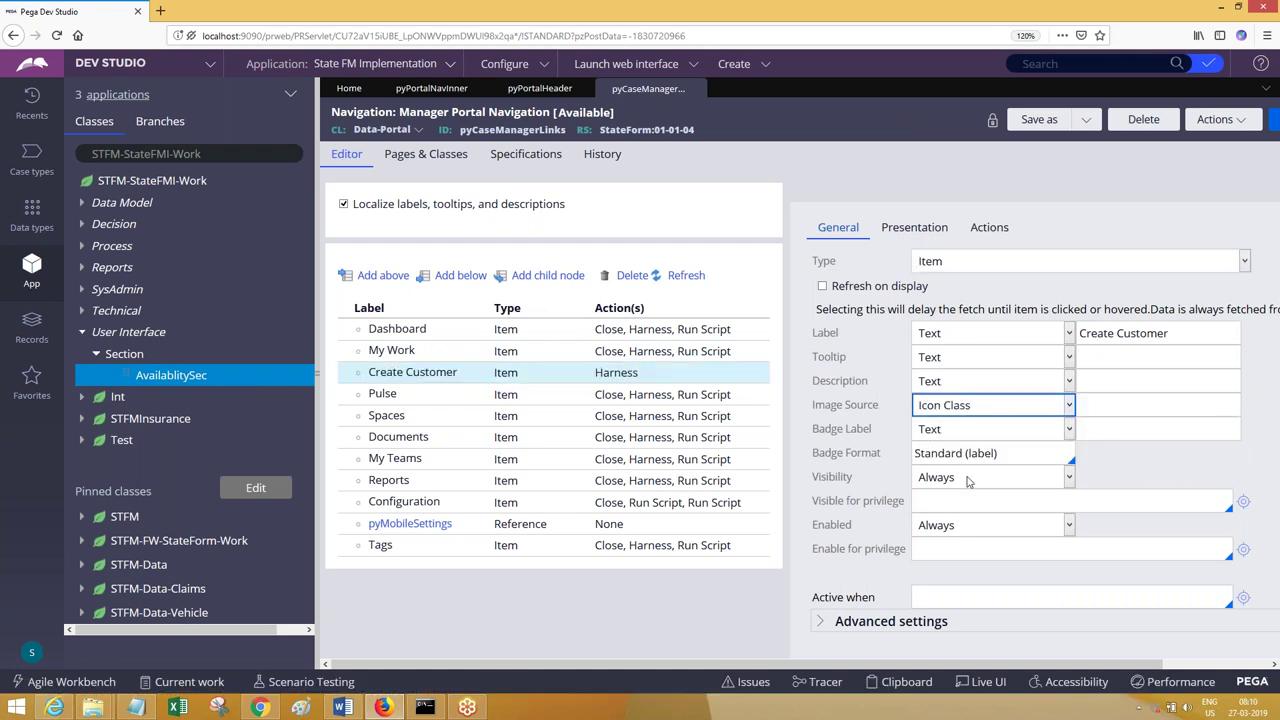
left_click(1125, 401)
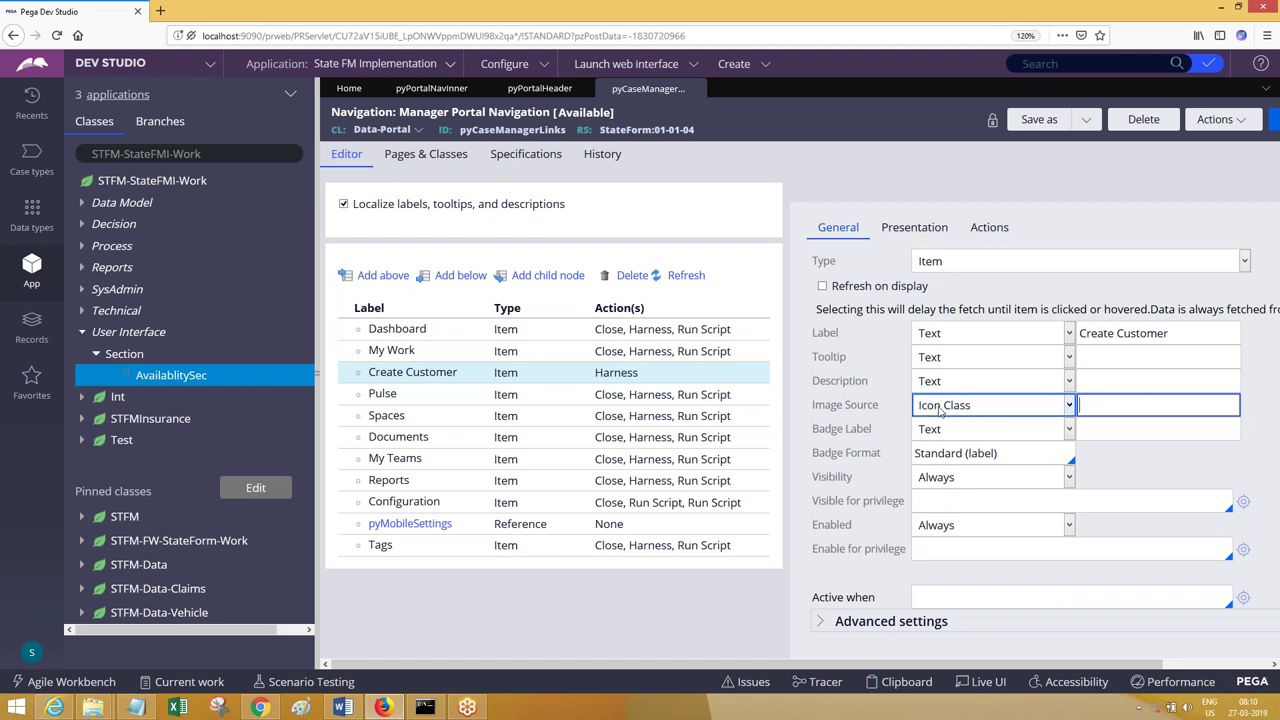
left_click(461, 382)
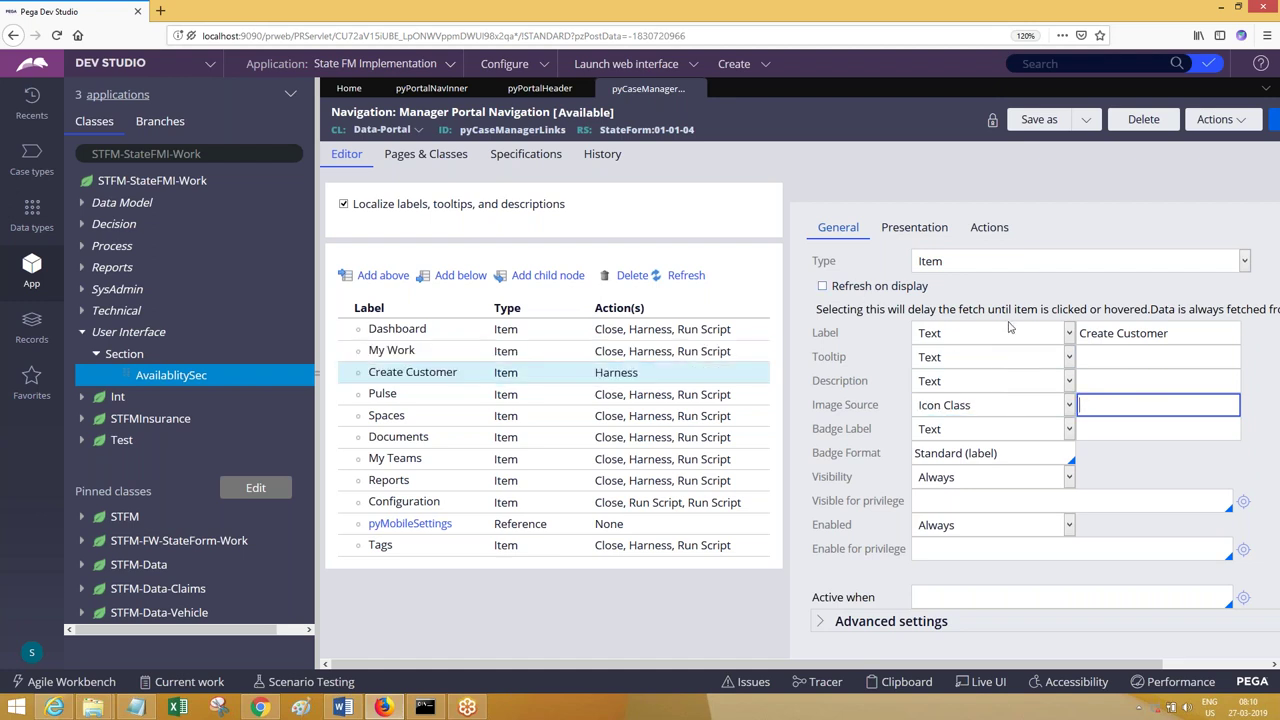
Step: Examine the Create Customer item's presentation and action settings, and expand its advanced settings
left_click(906, 234)
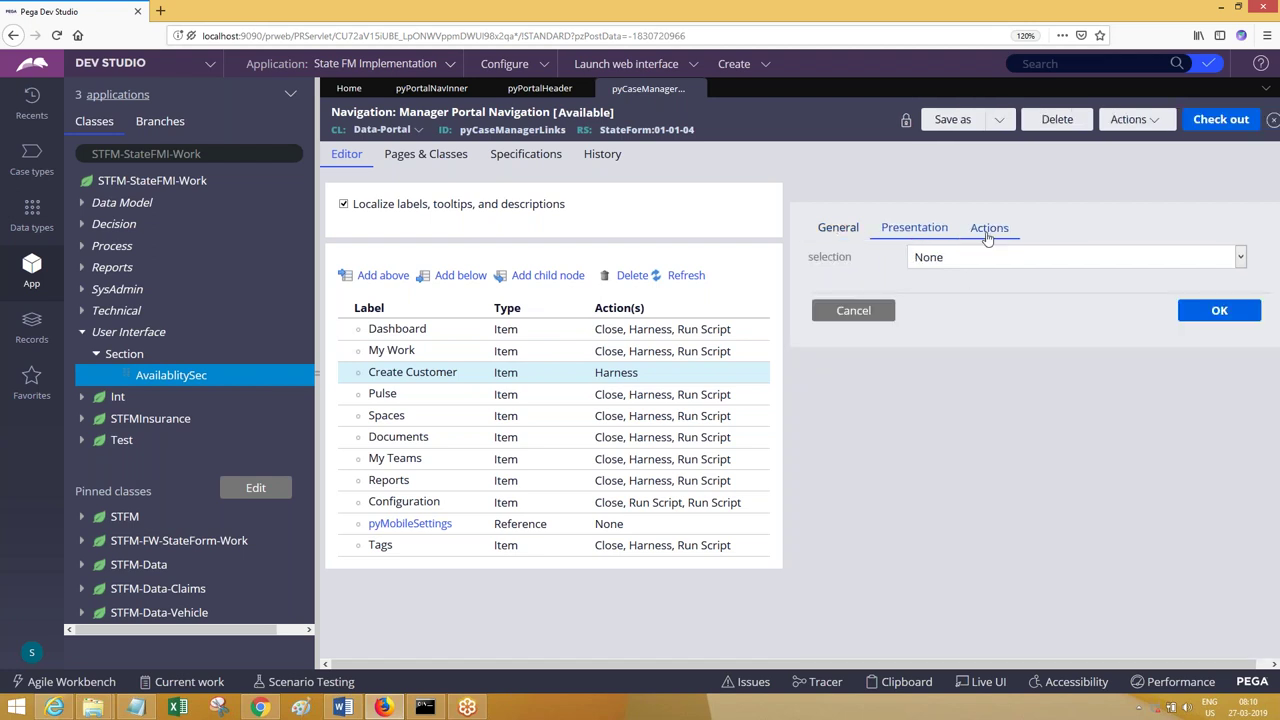
left_click(990, 233)
left_click(862, 236)
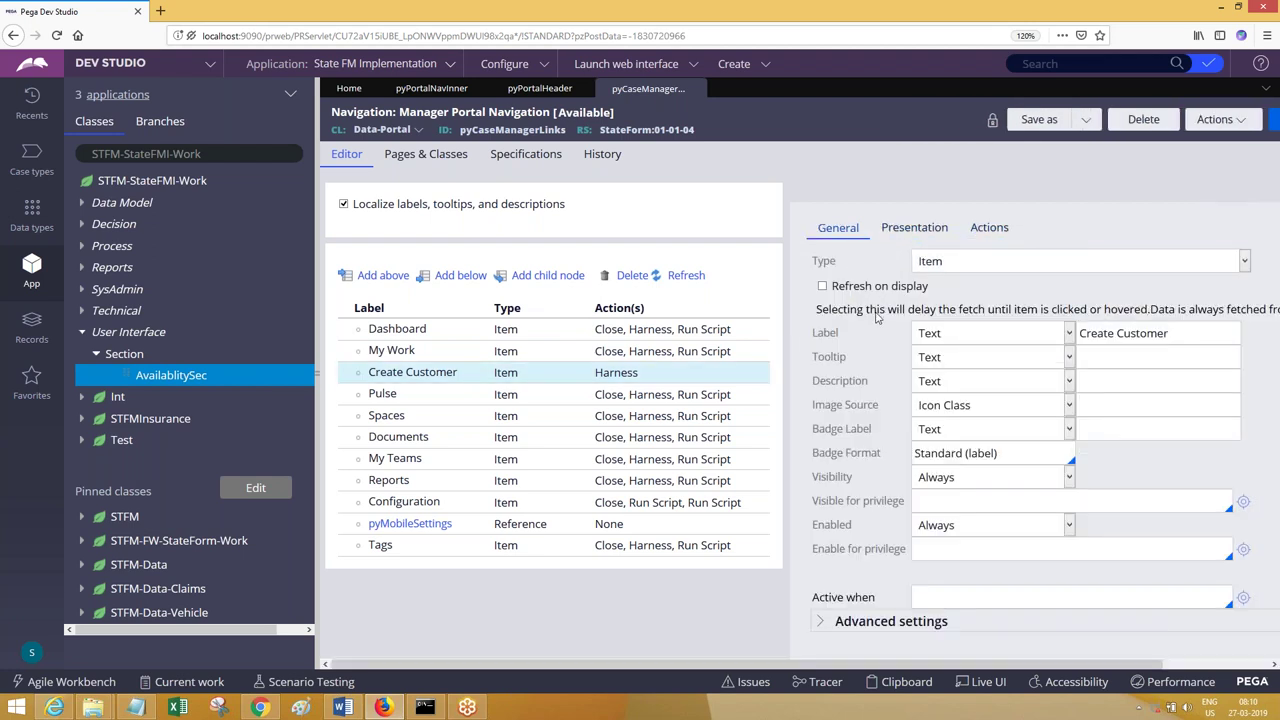
left_click(820, 621)
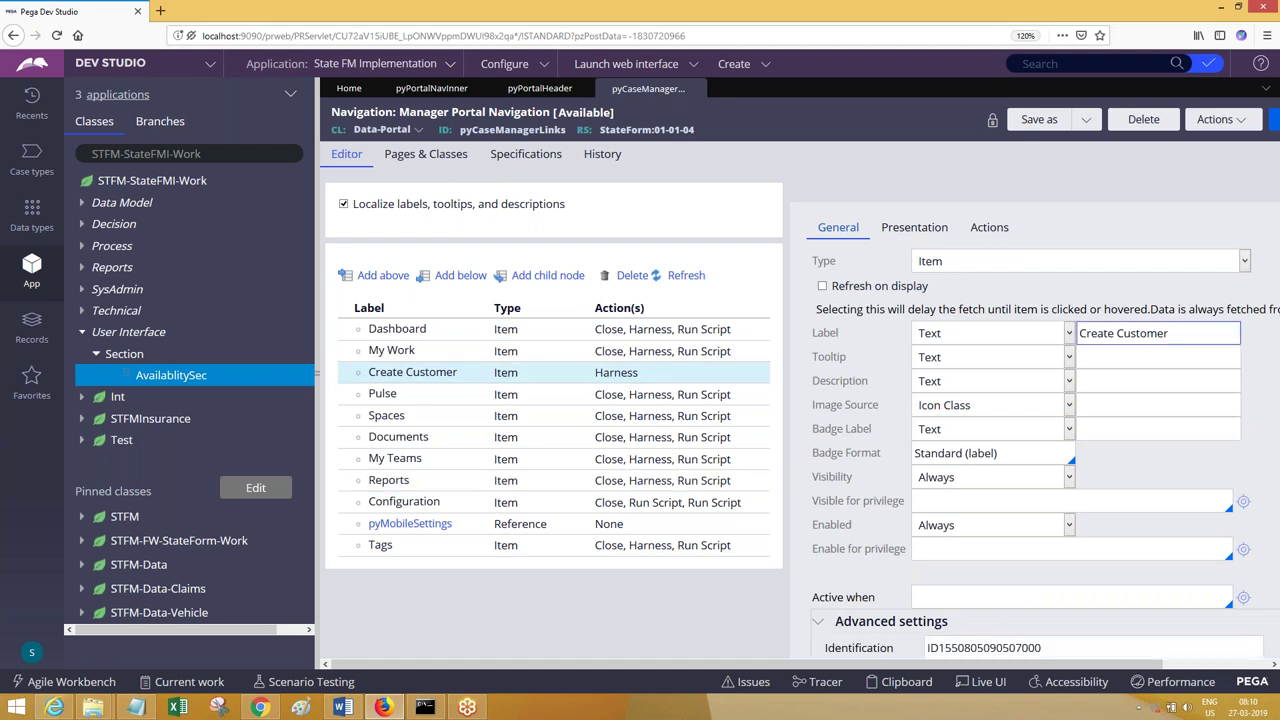
Step: Open the My Work navigation item and copy the pi-flag class name from its icon class value
left_click(508, 358)
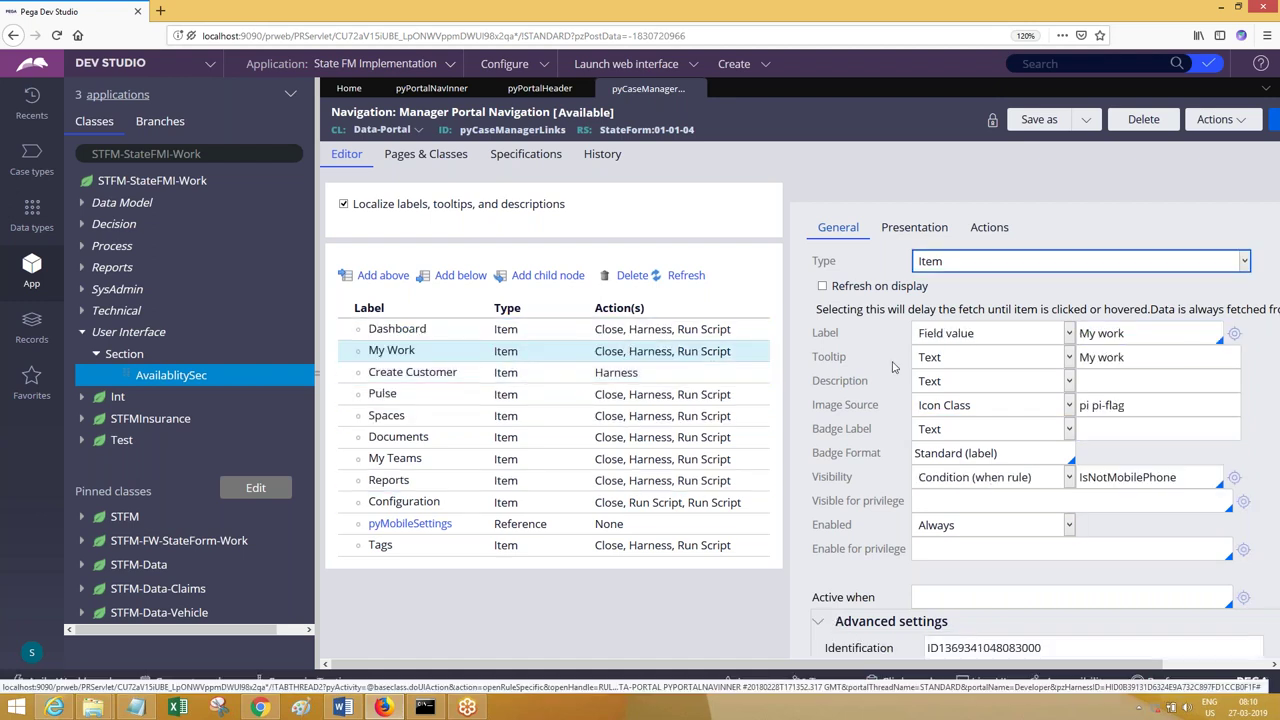
left_click(1143, 405)
key("ctrl+a")
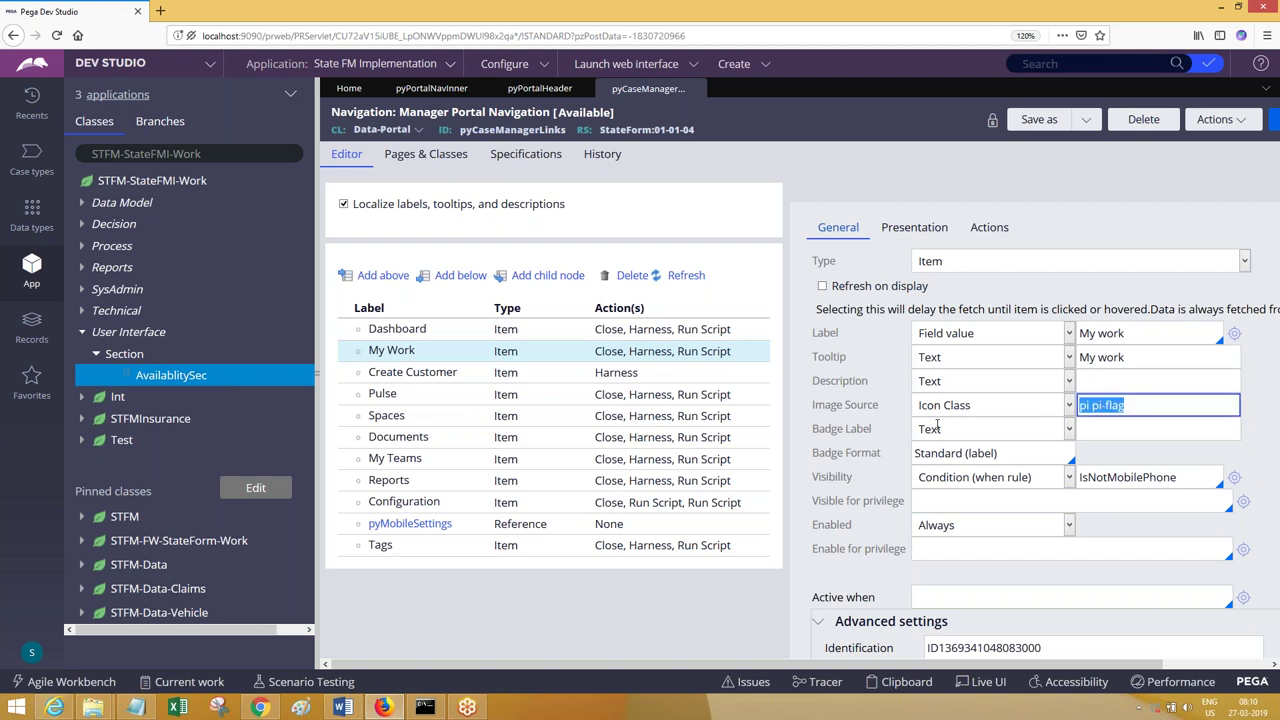
left_click(1124, 405)
left_click_drag(1092, 405, 1126, 405)
key("ctrl+c")
Step: Search rules and data for pi-flag, widening the scope to All Applications, and clear the search
left_click(1085, 63)
key("ctrl+v")
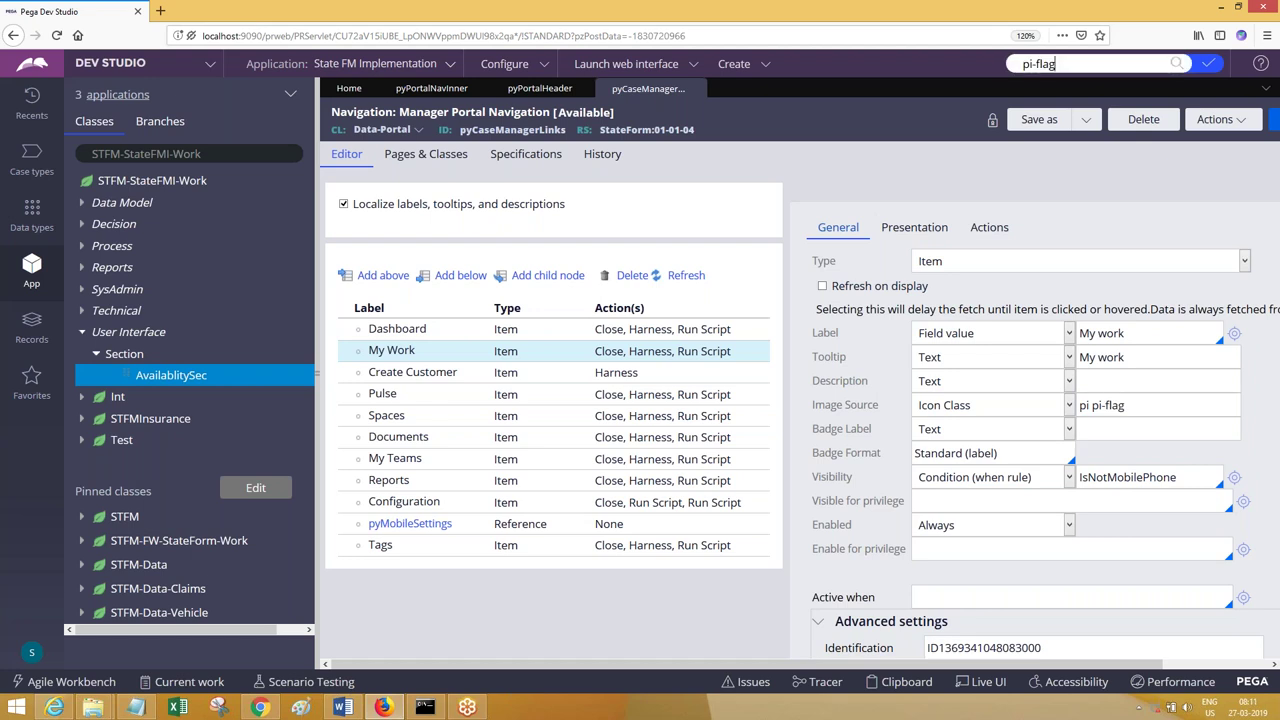
key("Return")
left_click(1080, 93)
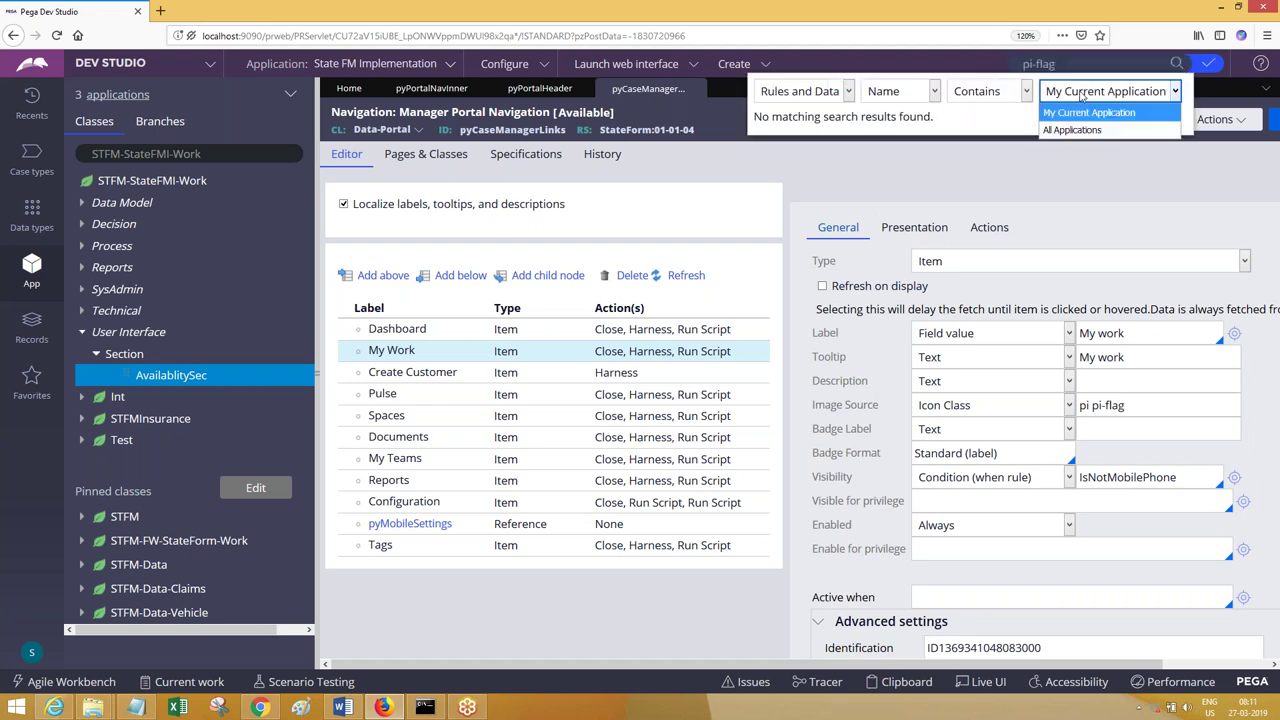
left_click(1072, 130)
left_click(1081, 64)
key("BackSpace")
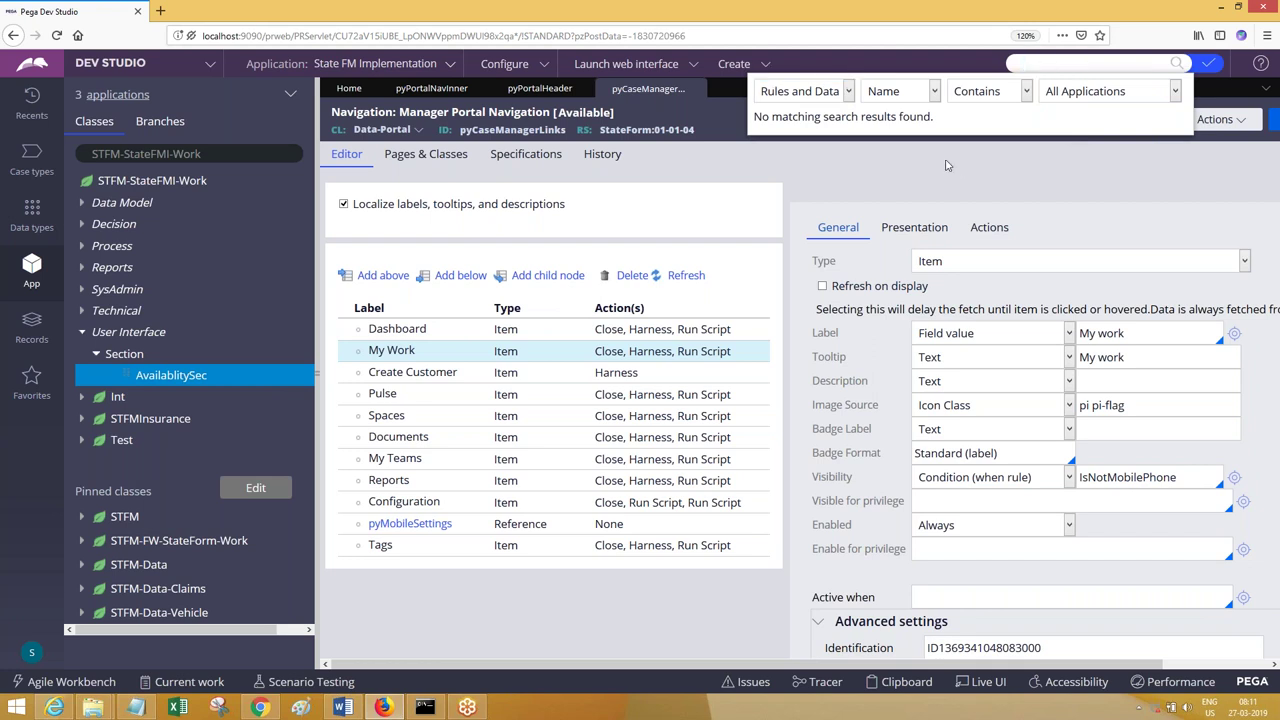
left_click(949, 166)
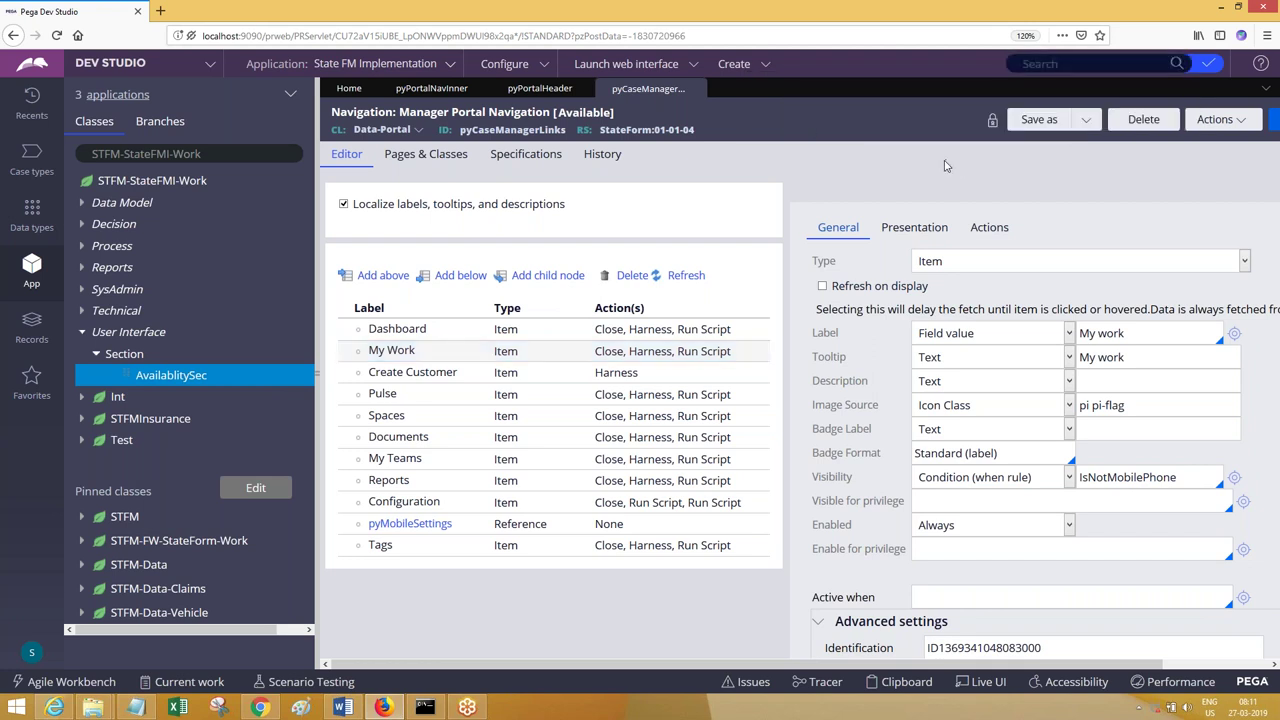
Step: Open the list of Binary File instances from the Technical category of the records explorer
left_click(31, 330)
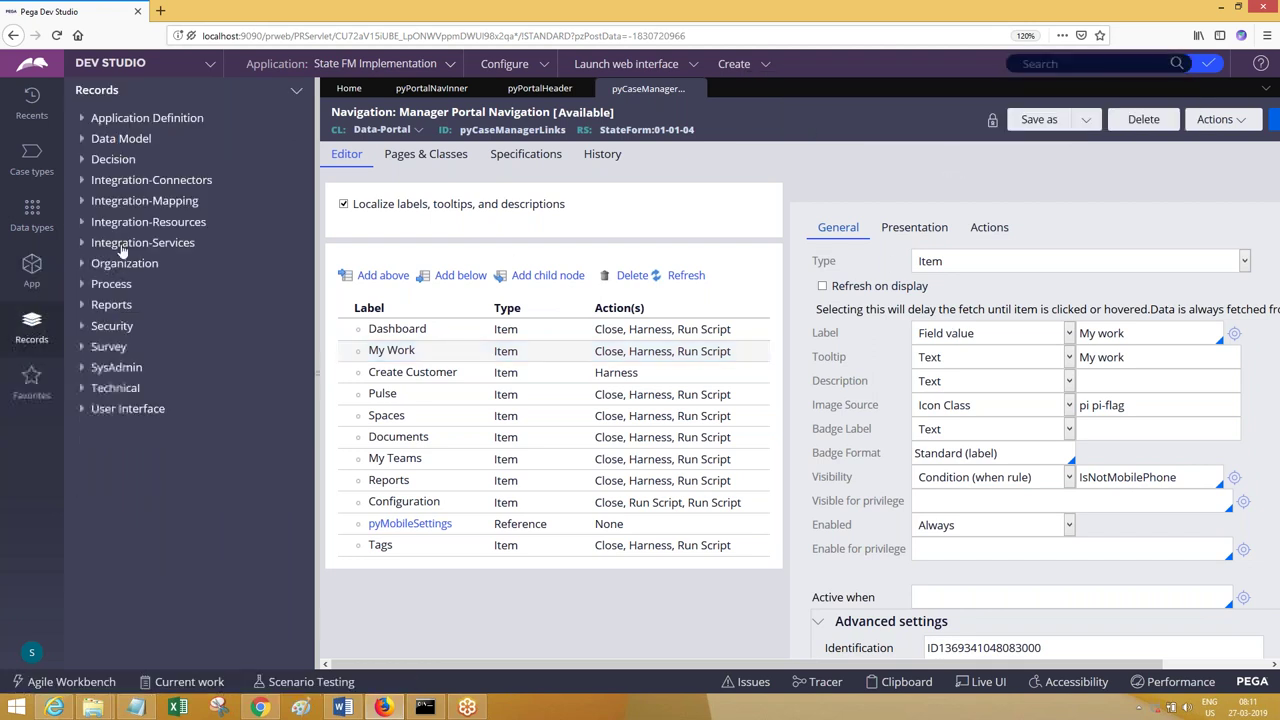
left_click(97, 388)
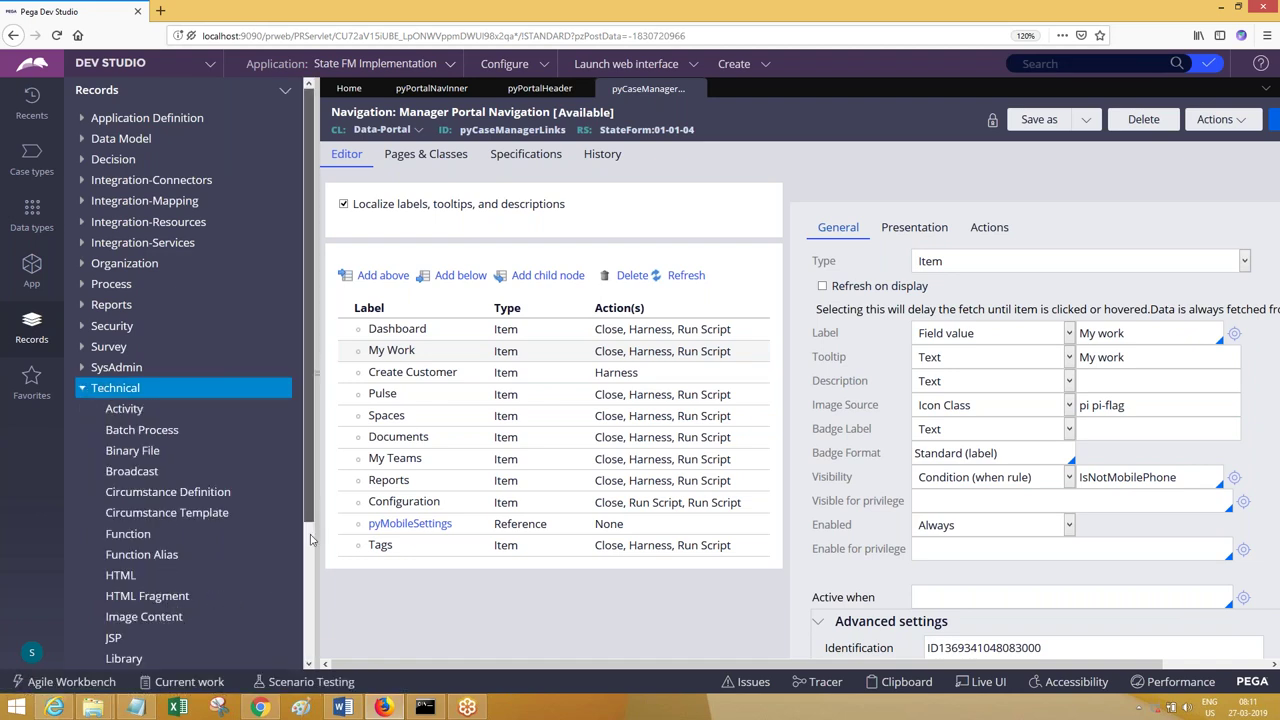
scroll(308, 520, "down", 1)
left_click(147, 400)
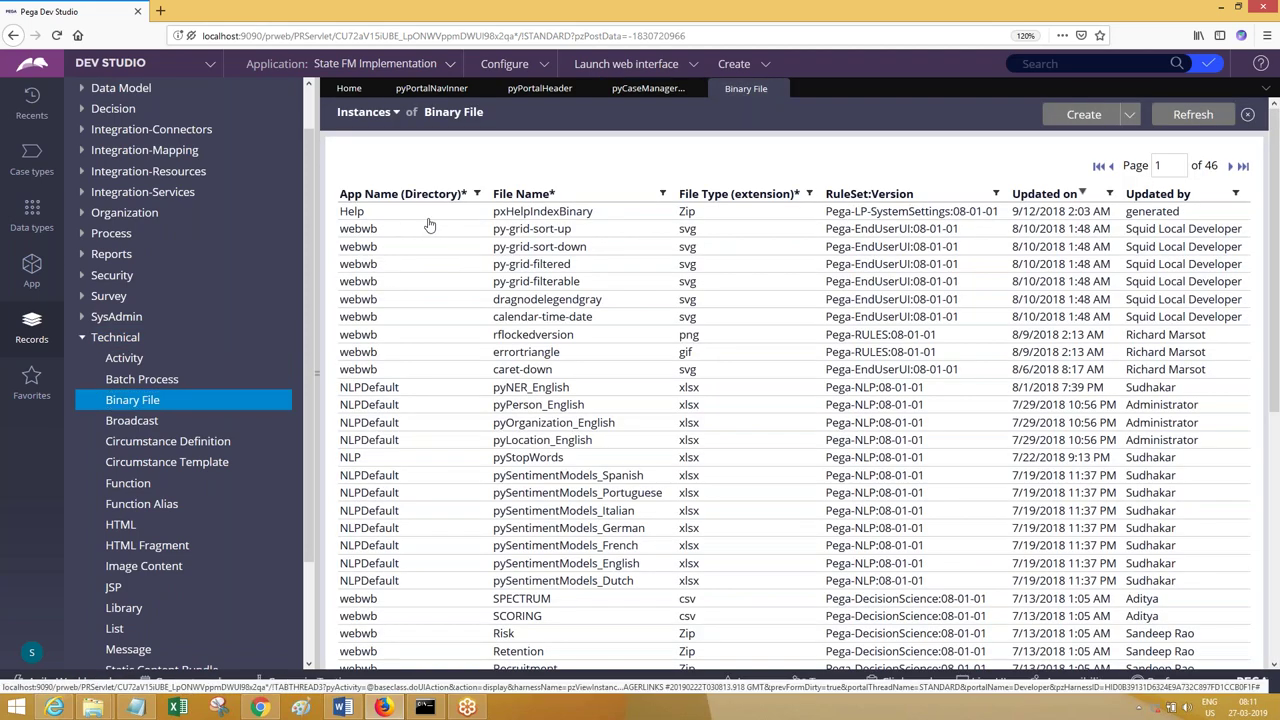
Step: Open the py-grid-sort-up binary file, download its SVG to disk, and check the browser's download list
left_click(544, 231)
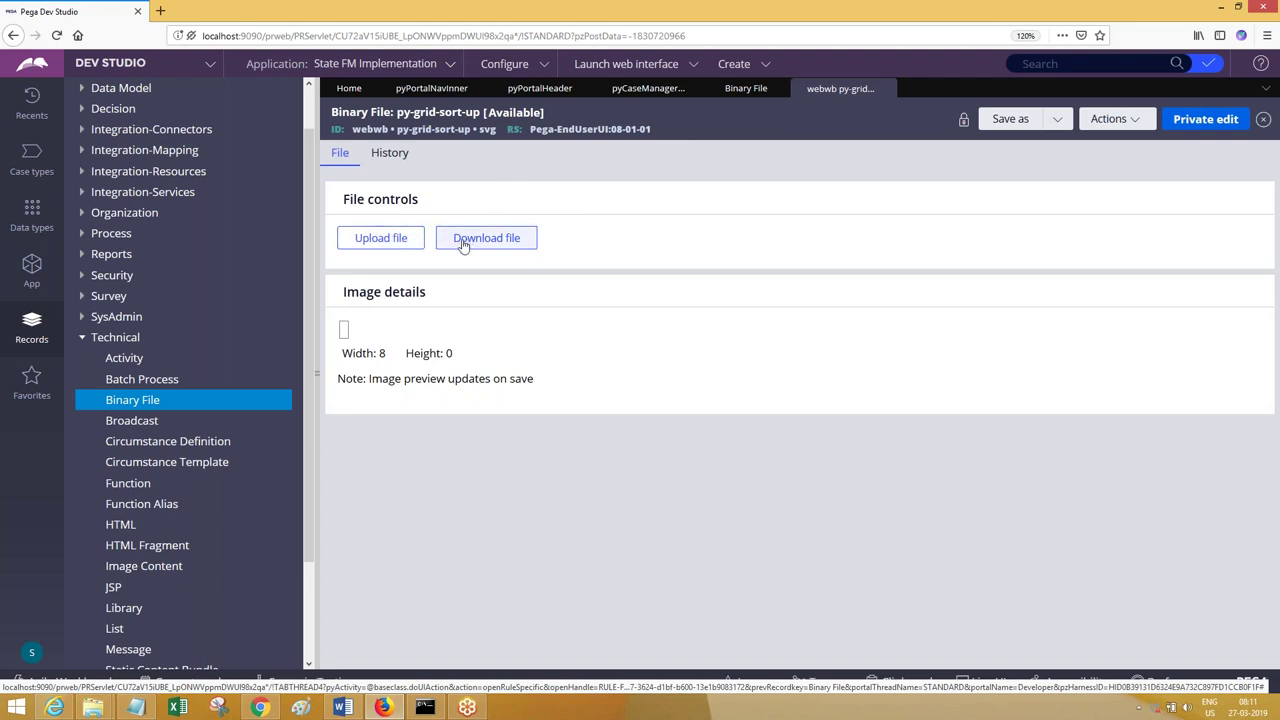
left_click(463, 245)
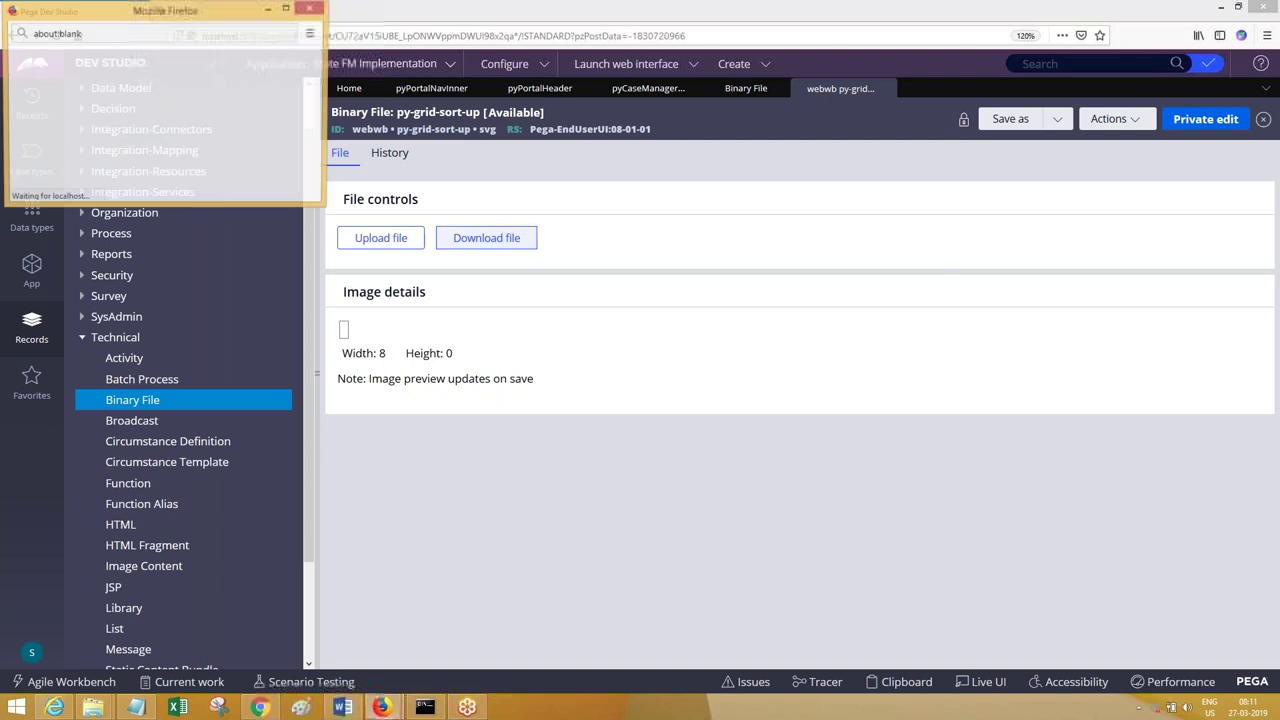
left_click(952, 547)
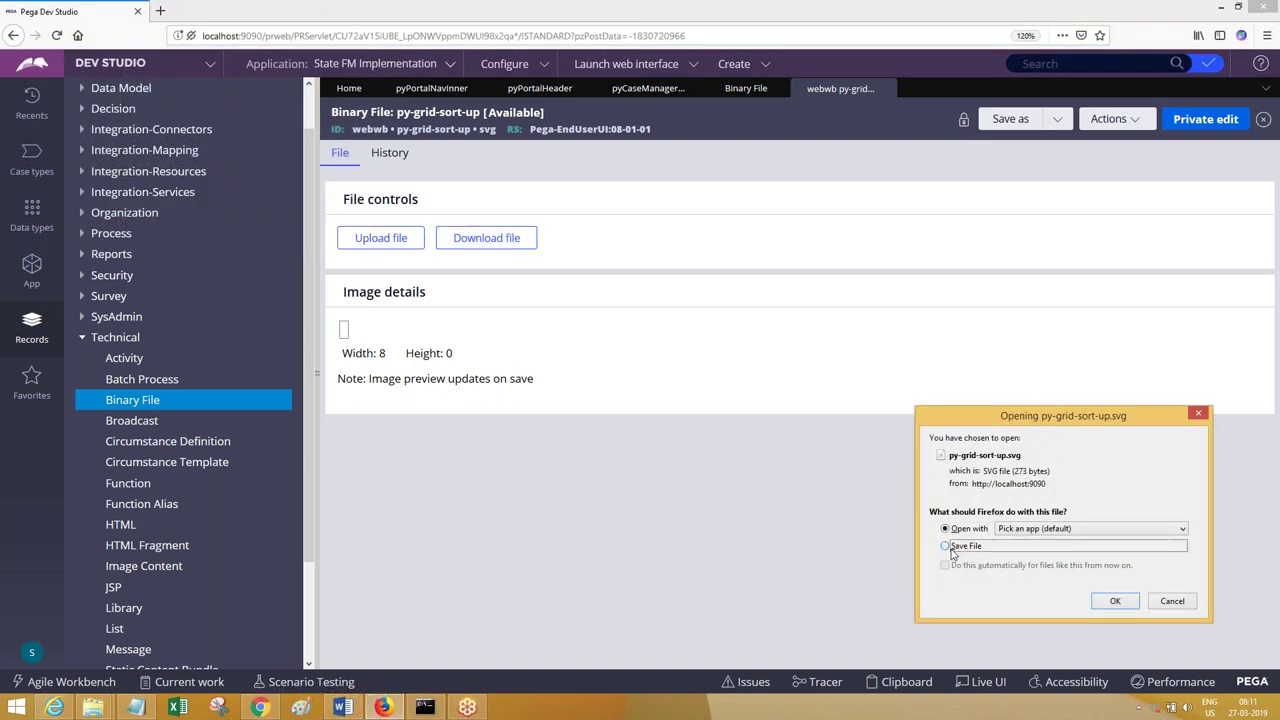
left_click(1133, 604)
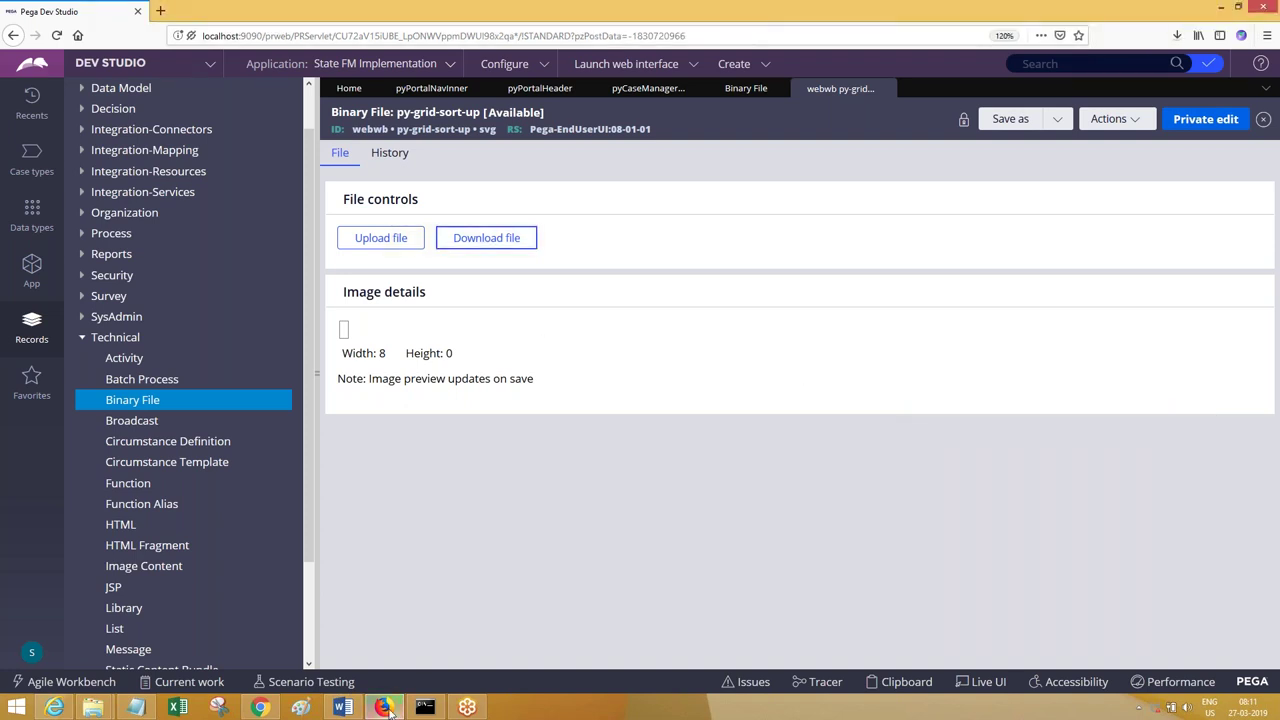
left_click(1179, 40)
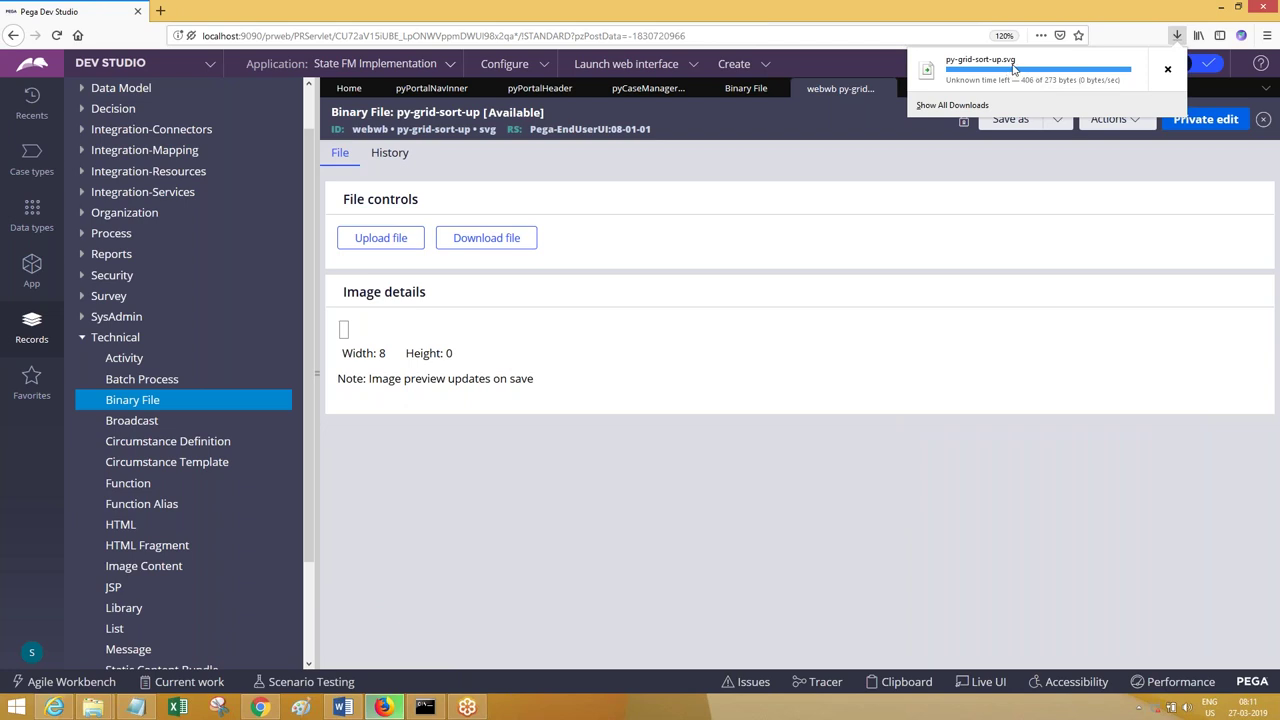
left_click(670, 352)
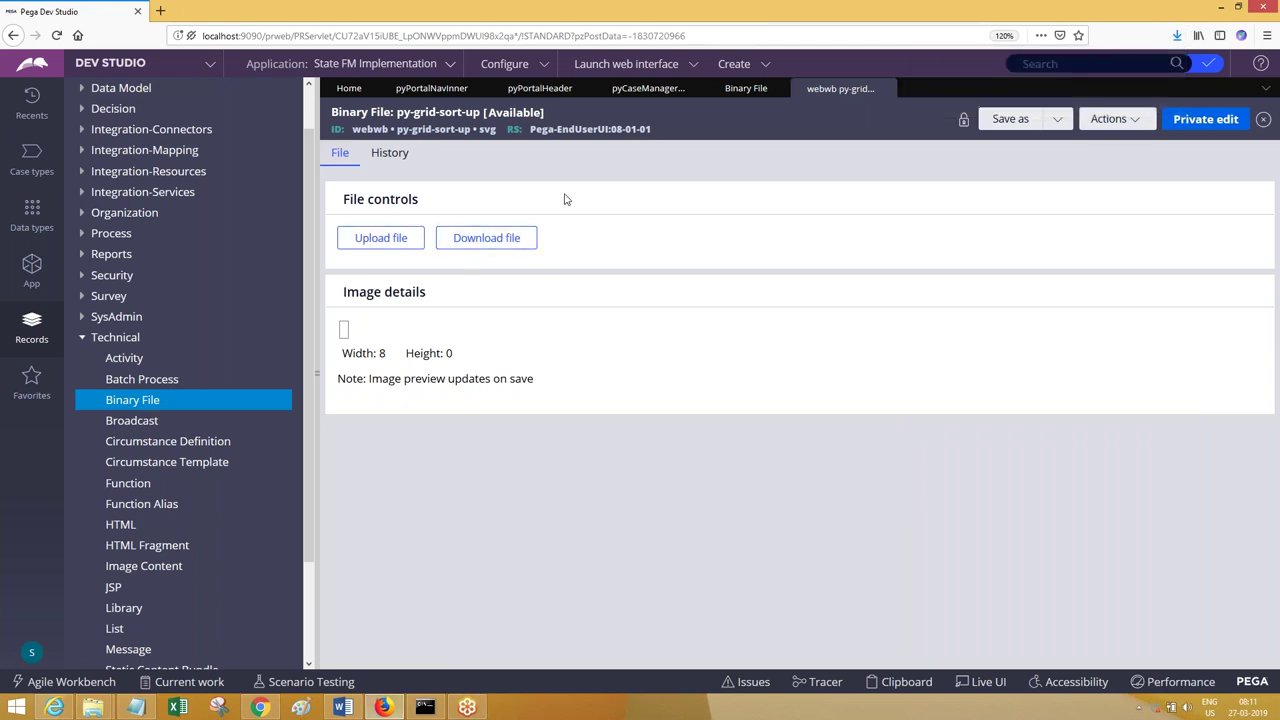
Step: Open the calendar-time-date binary file from the instance list to view its image details, then close it
left_click(748, 97)
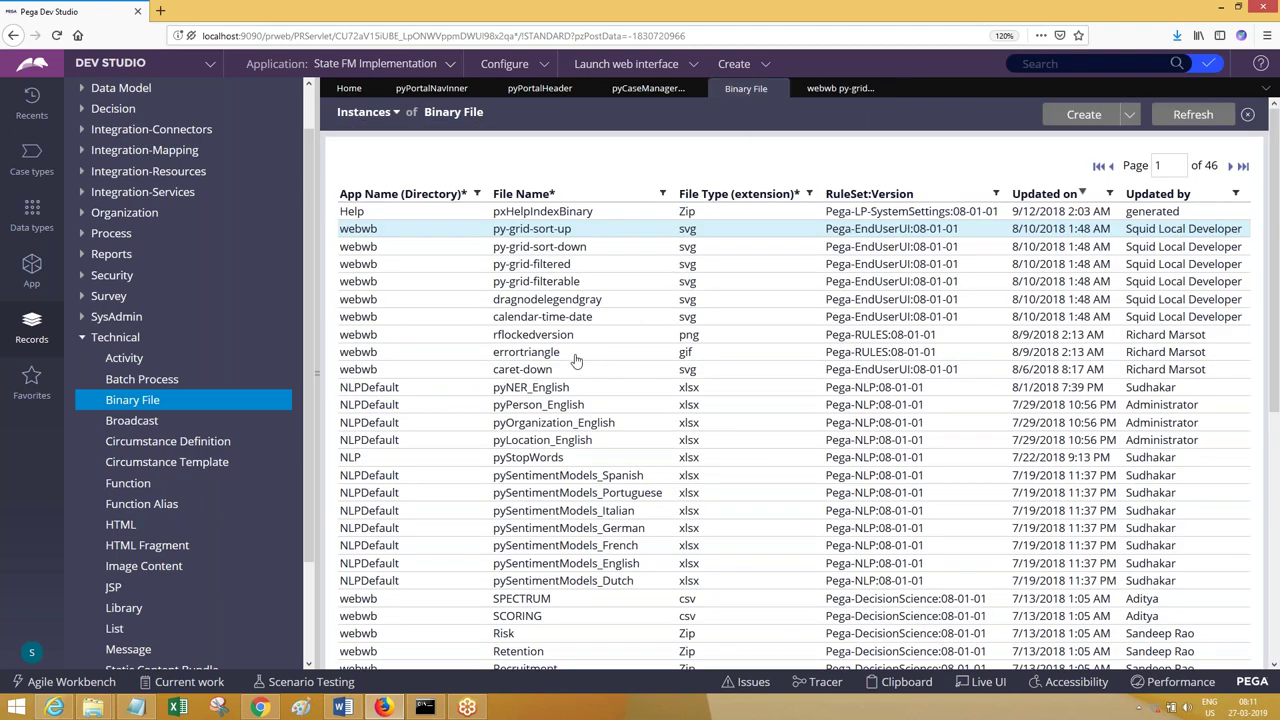
left_click(554, 319)
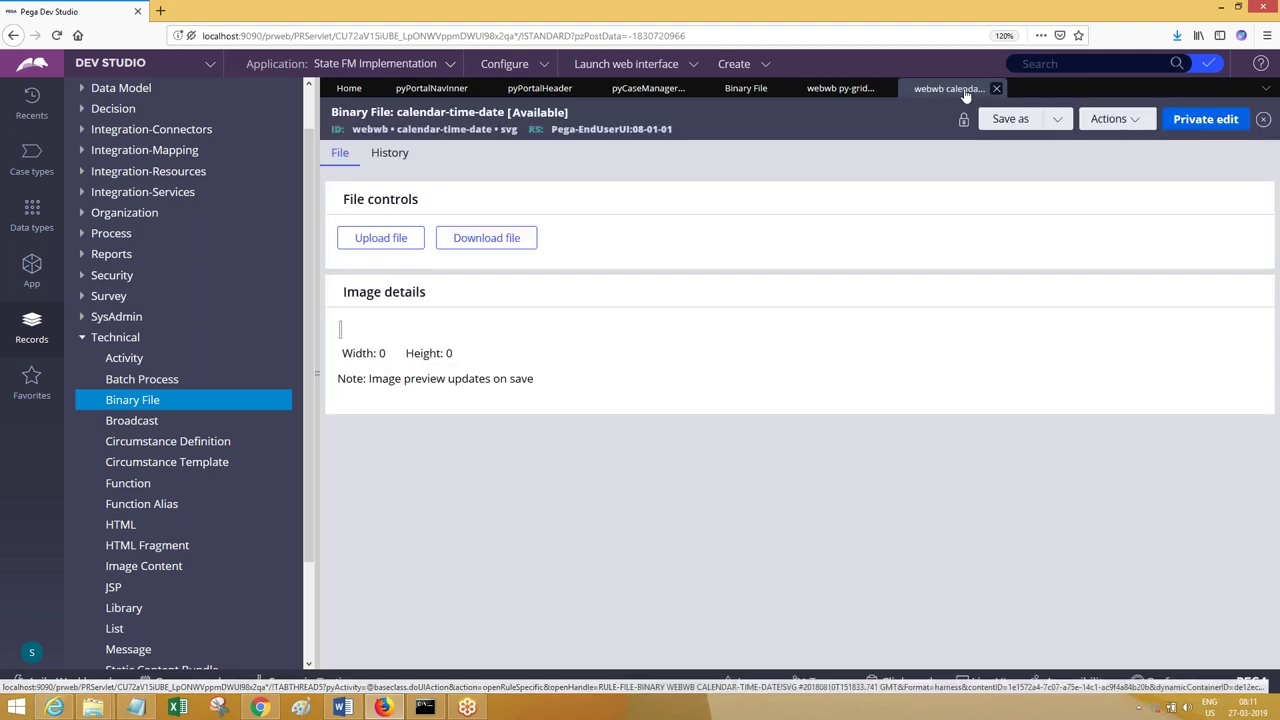
left_click(996, 88)
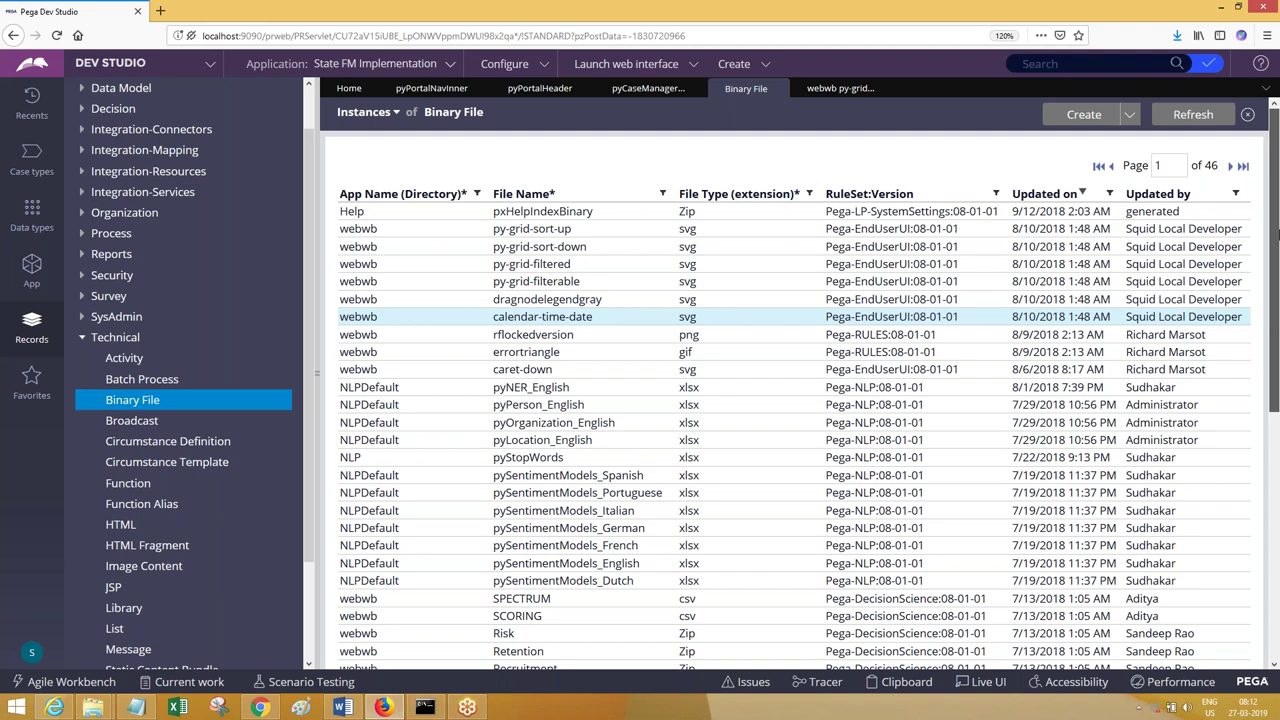
Step: Open the pzpredictiveanalyticsdirectorlogo binary file from the instance list and save its PNG to disk
scroll(548, 325, "down", 2)
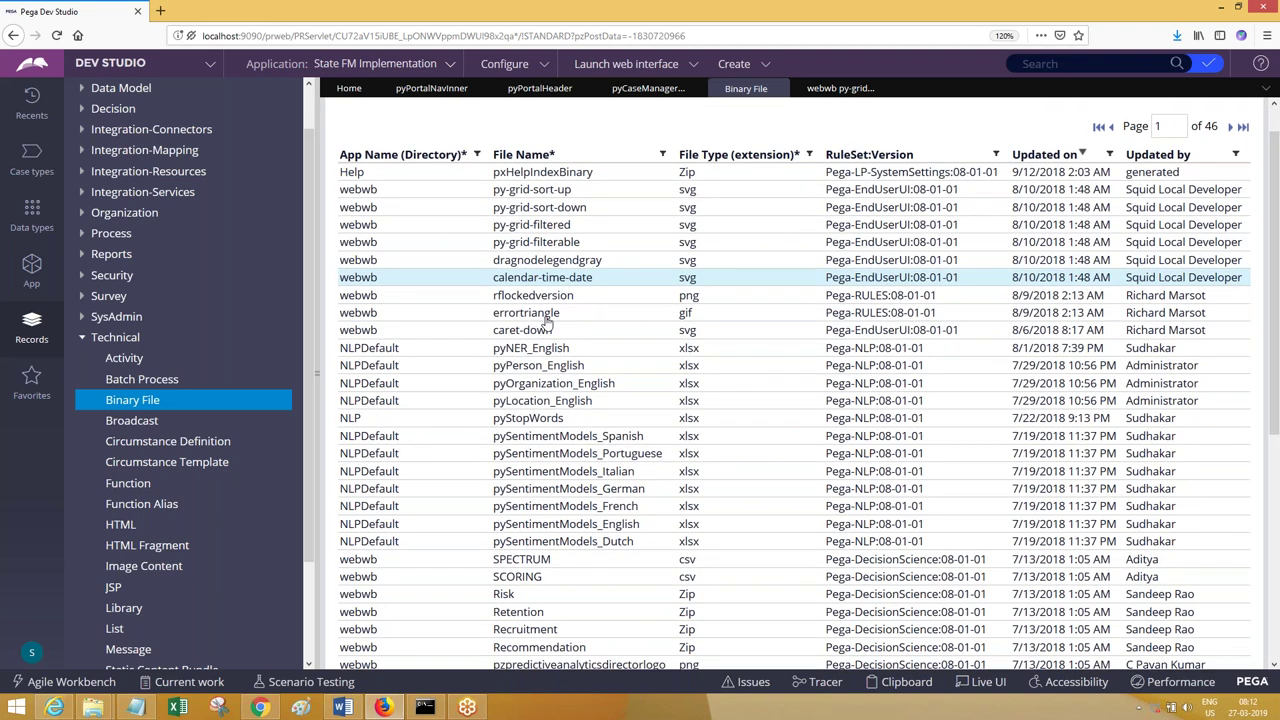
left_click(607, 665)
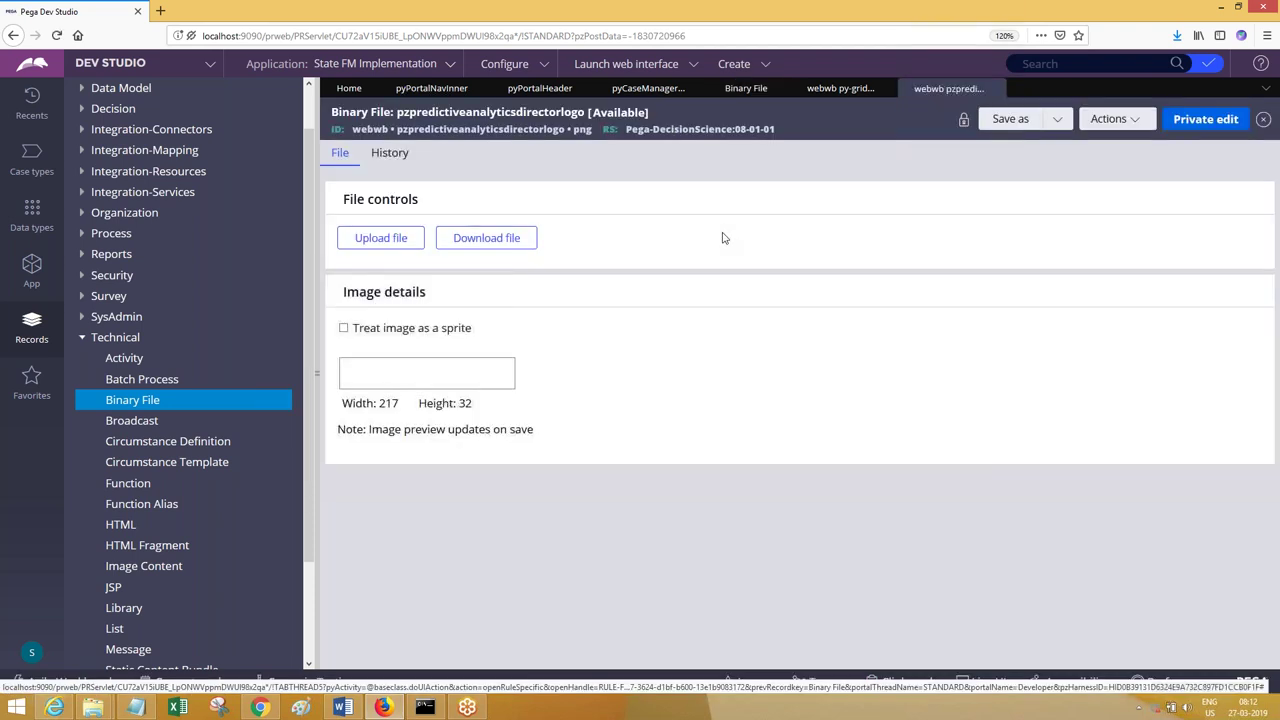
left_click(514, 241)
left_click(945, 545)
left_click(1115, 601)
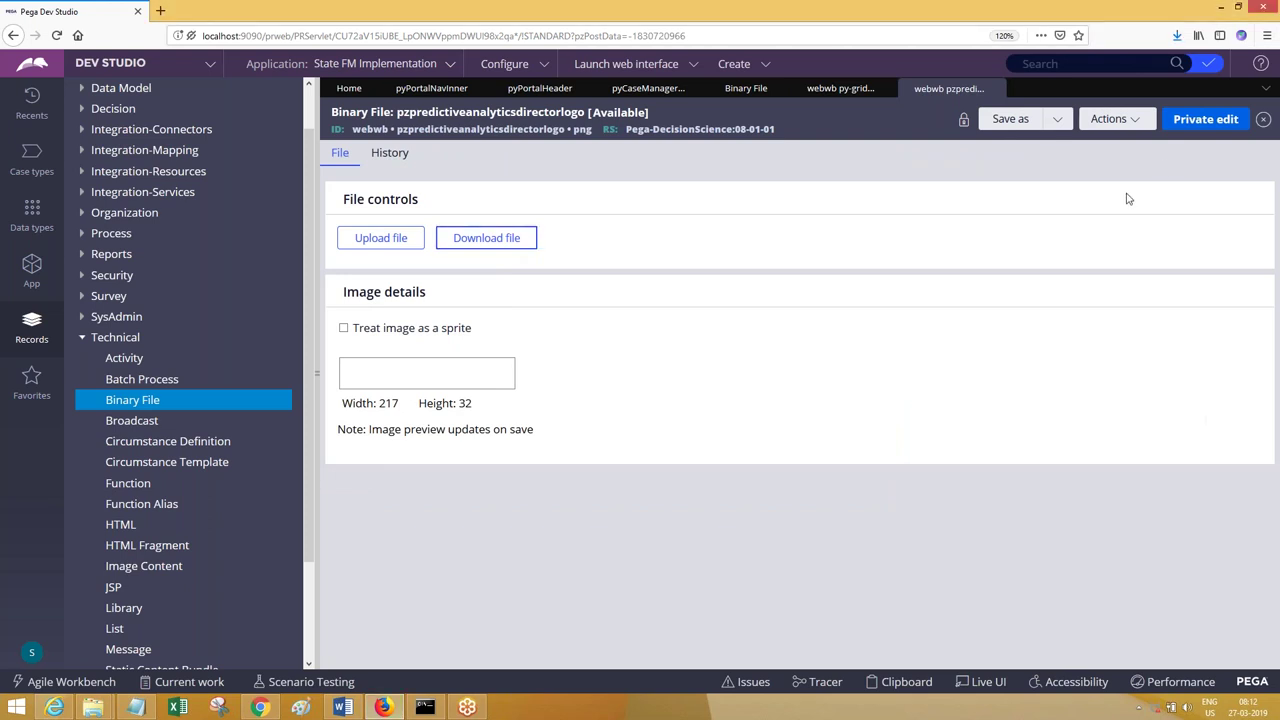
Step: Show the downloaded pzpredictiveanalyticsdirectorlogo image in its folder, preview it in Windows Photo Viewer, and close the viewer
left_click(1178, 40)
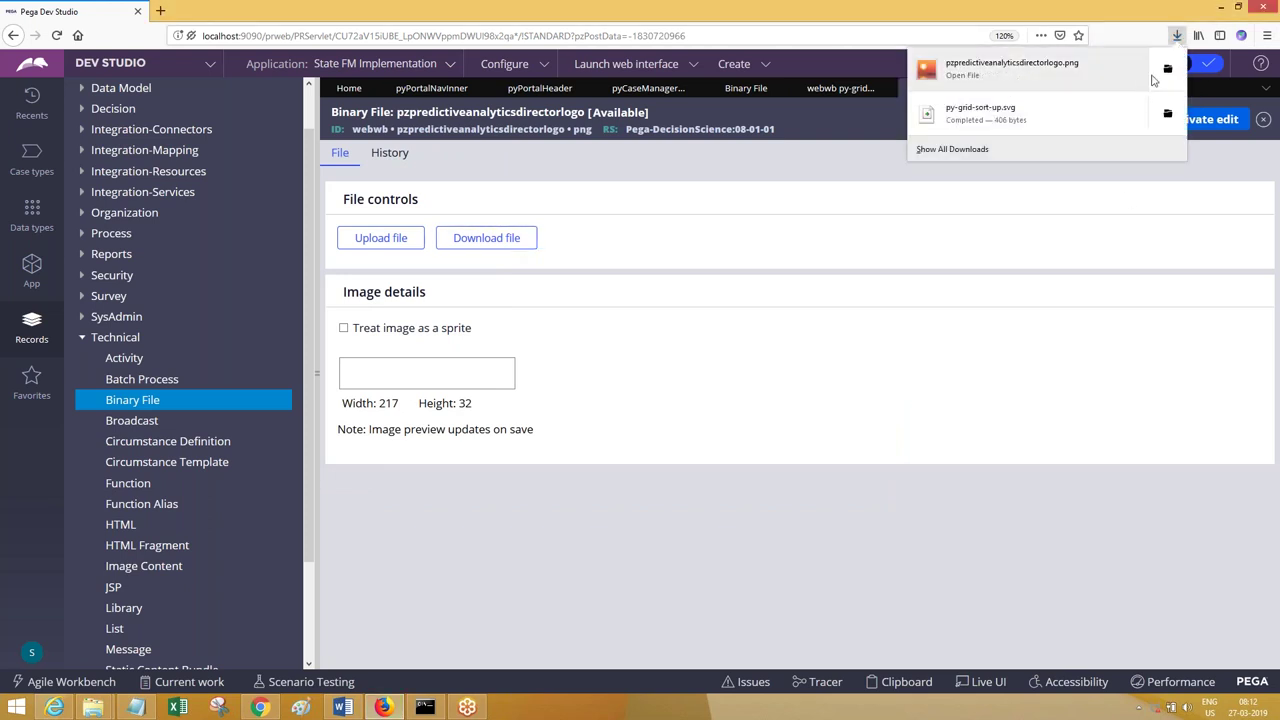
left_click(1166, 70)
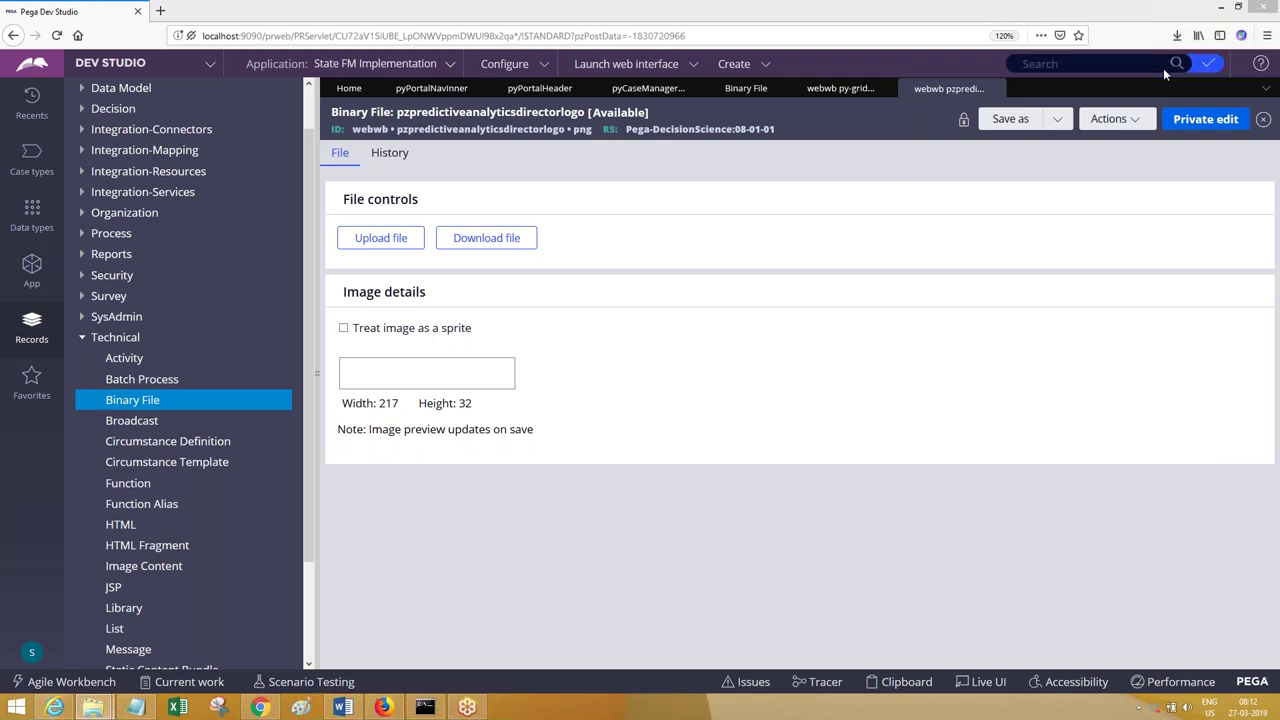
right_click(334, 533)
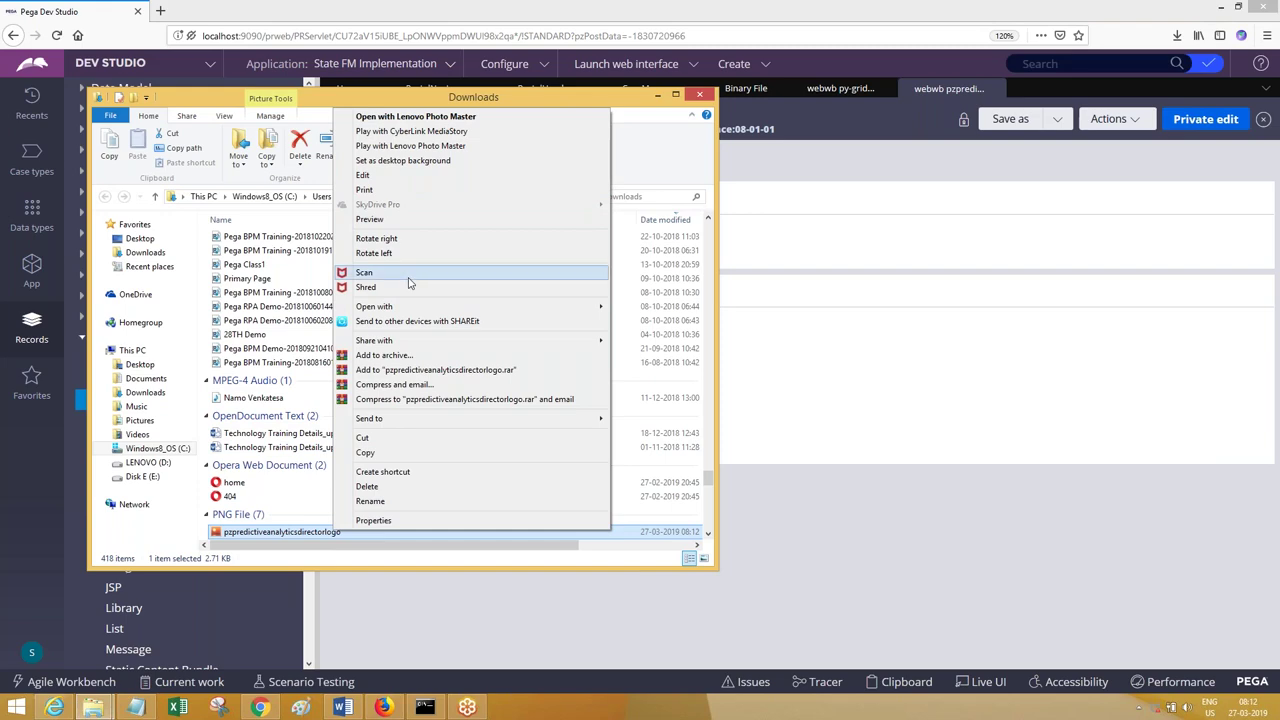
left_click(395, 224)
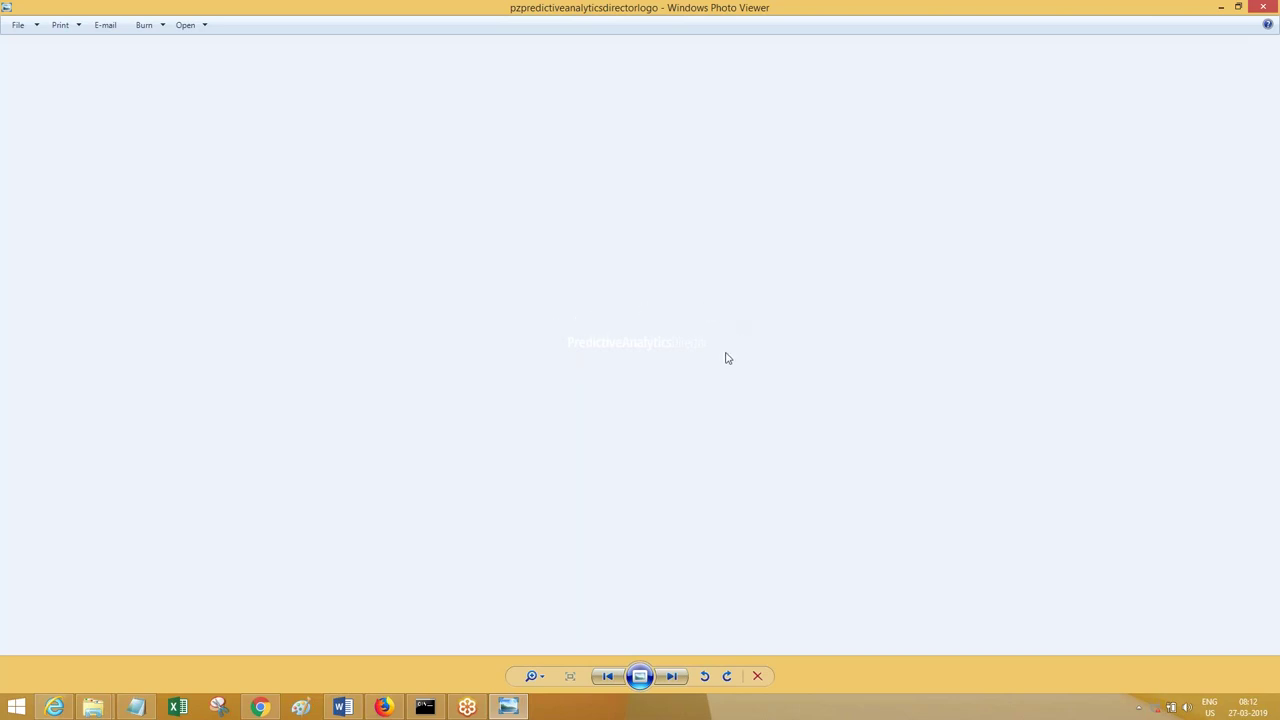
left_click(1274, 6)
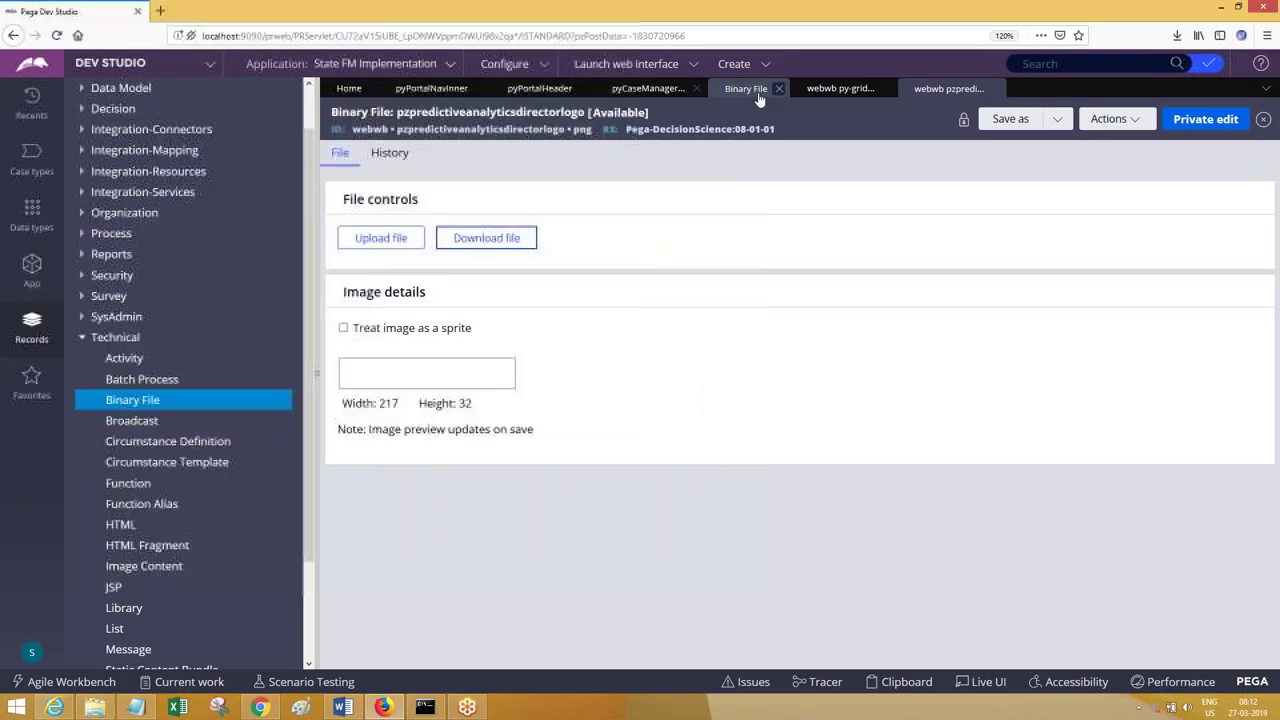
Step: Return to the binary file instance list, open the pyTScoreModel PNG rule, and start downloading its file
left_click(744, 89)
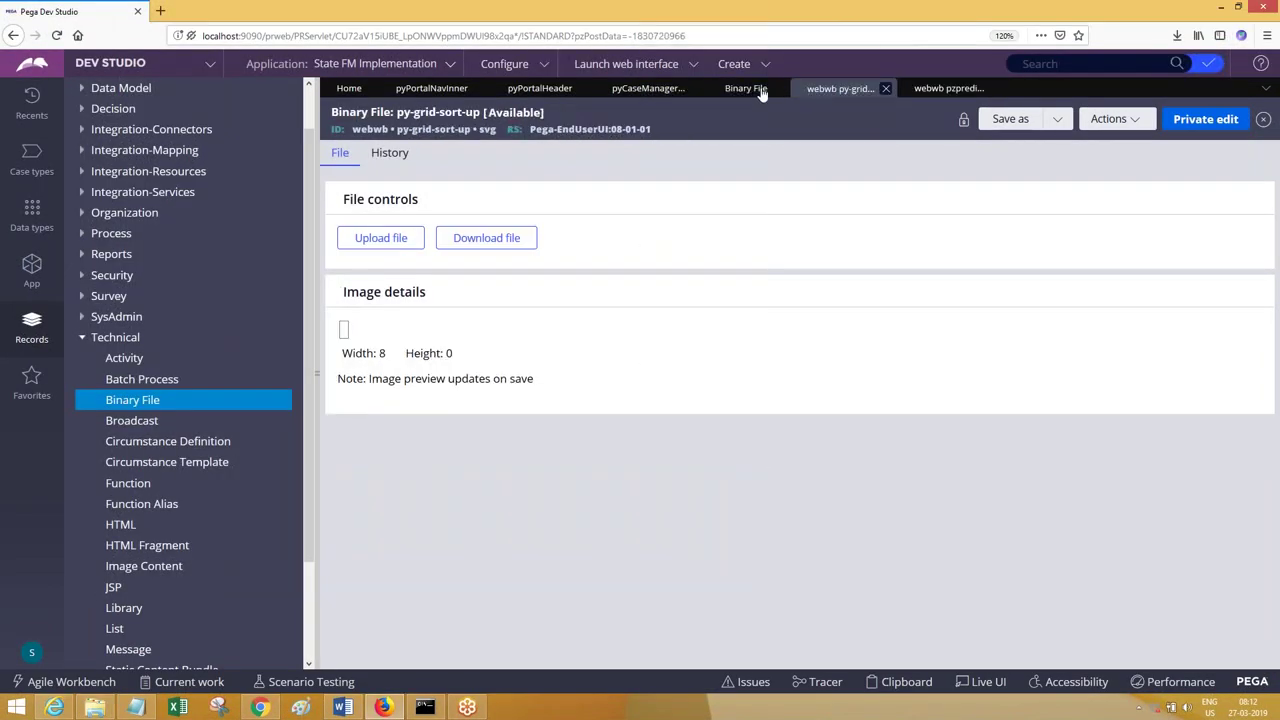
left_click(731, 90)
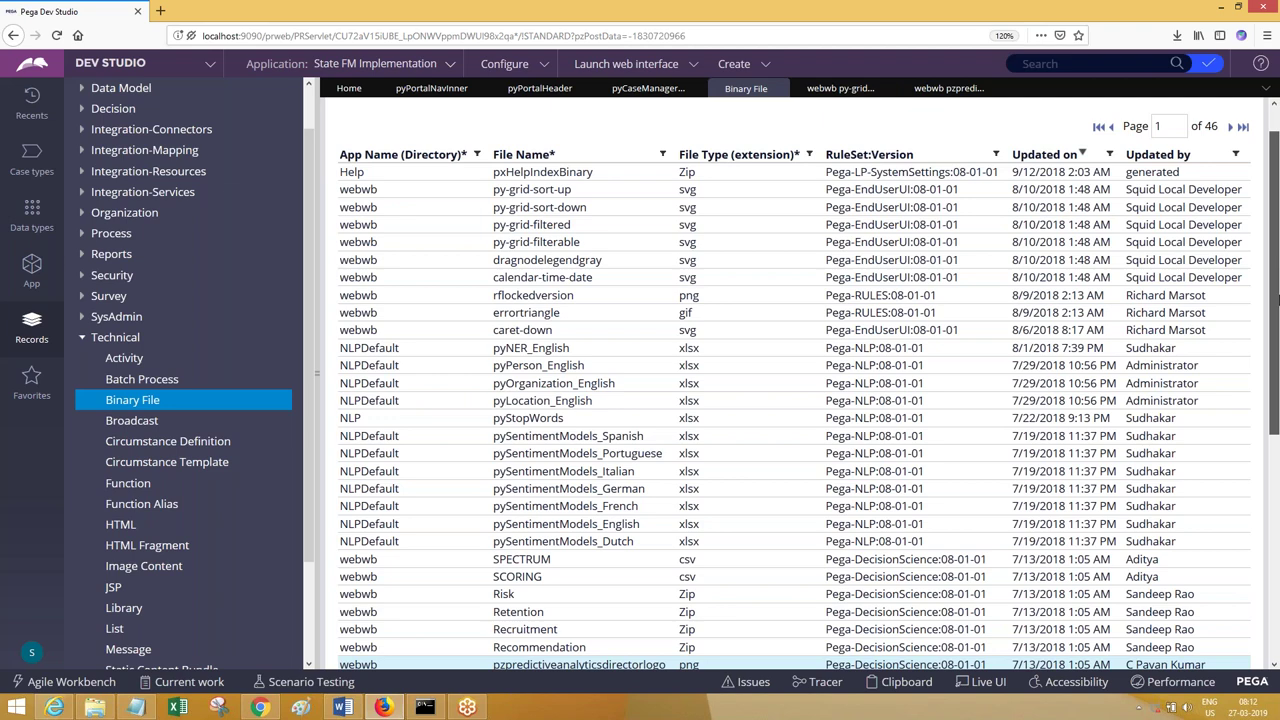
scroll(1276, 298, "down", 2)
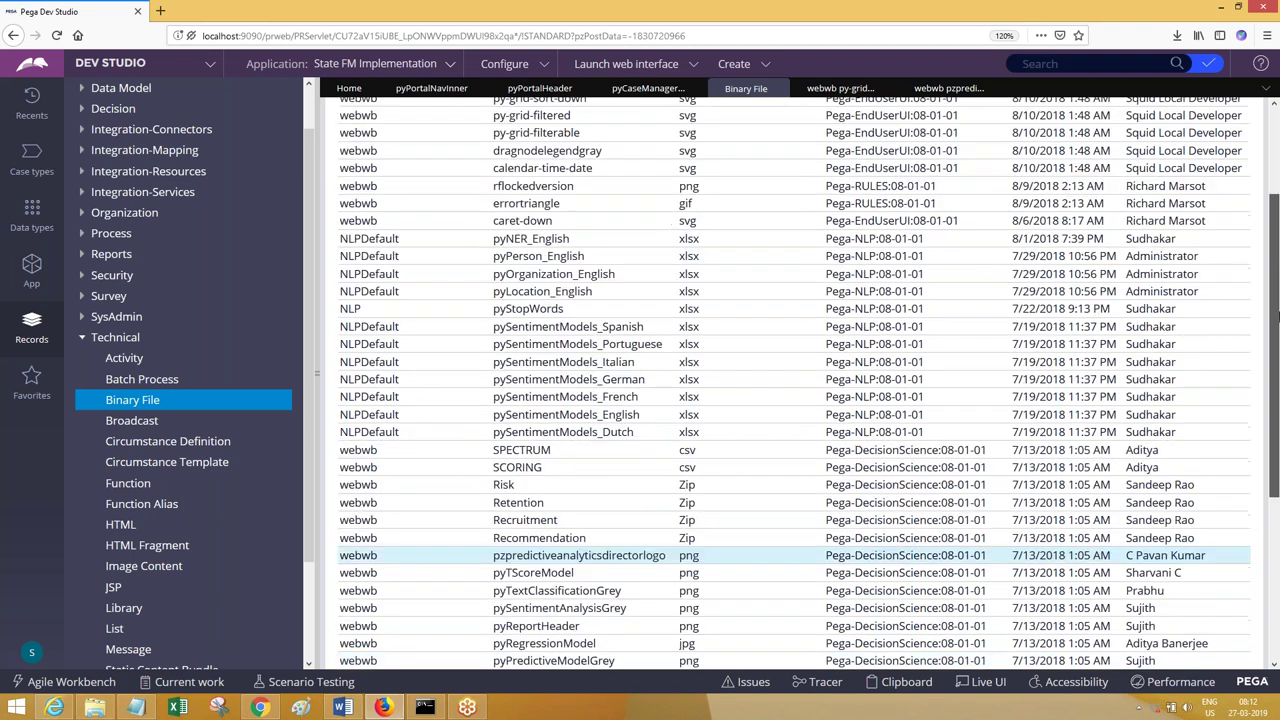
scroll(1276, 316, "down", 2)
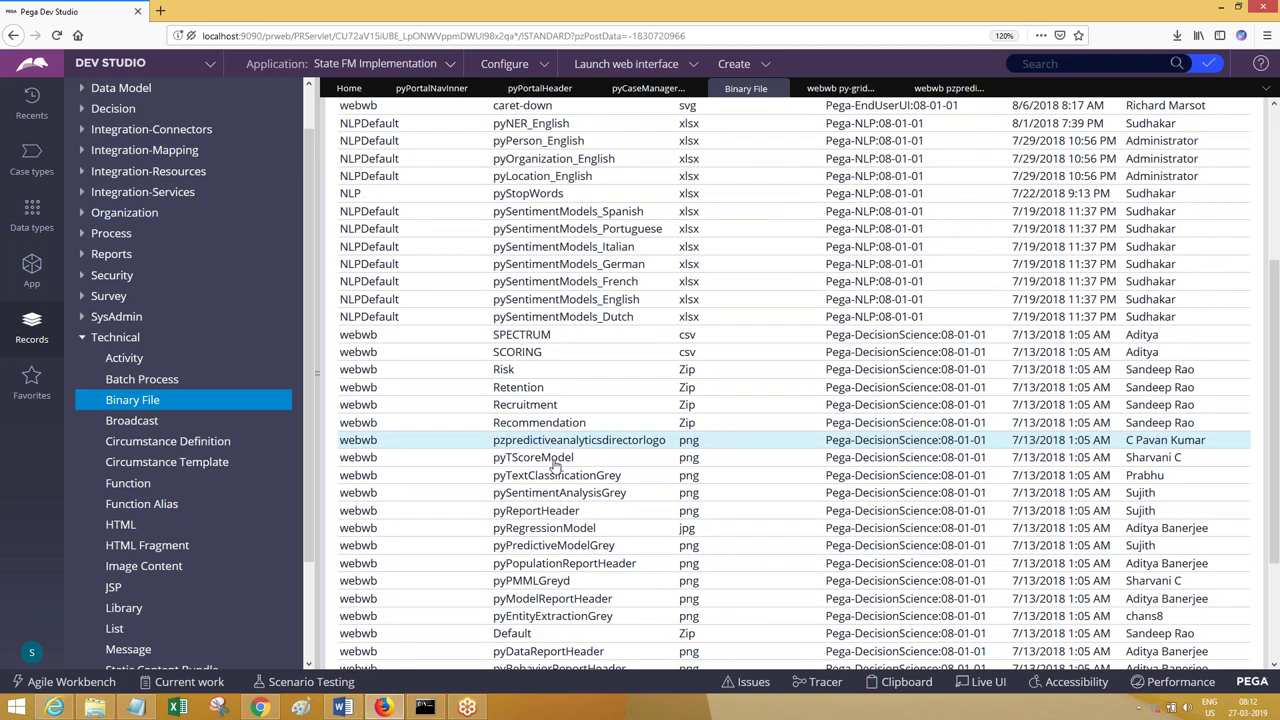
left_click(552, 458)
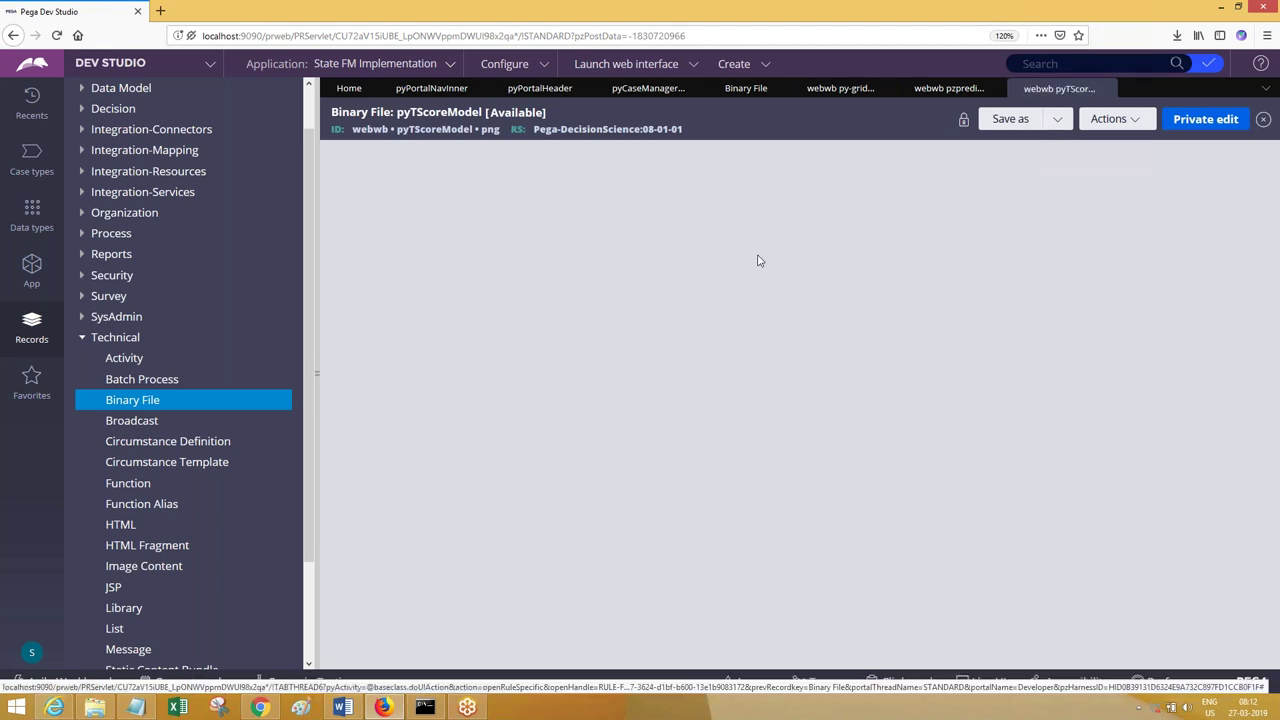
left_click(493, 245)
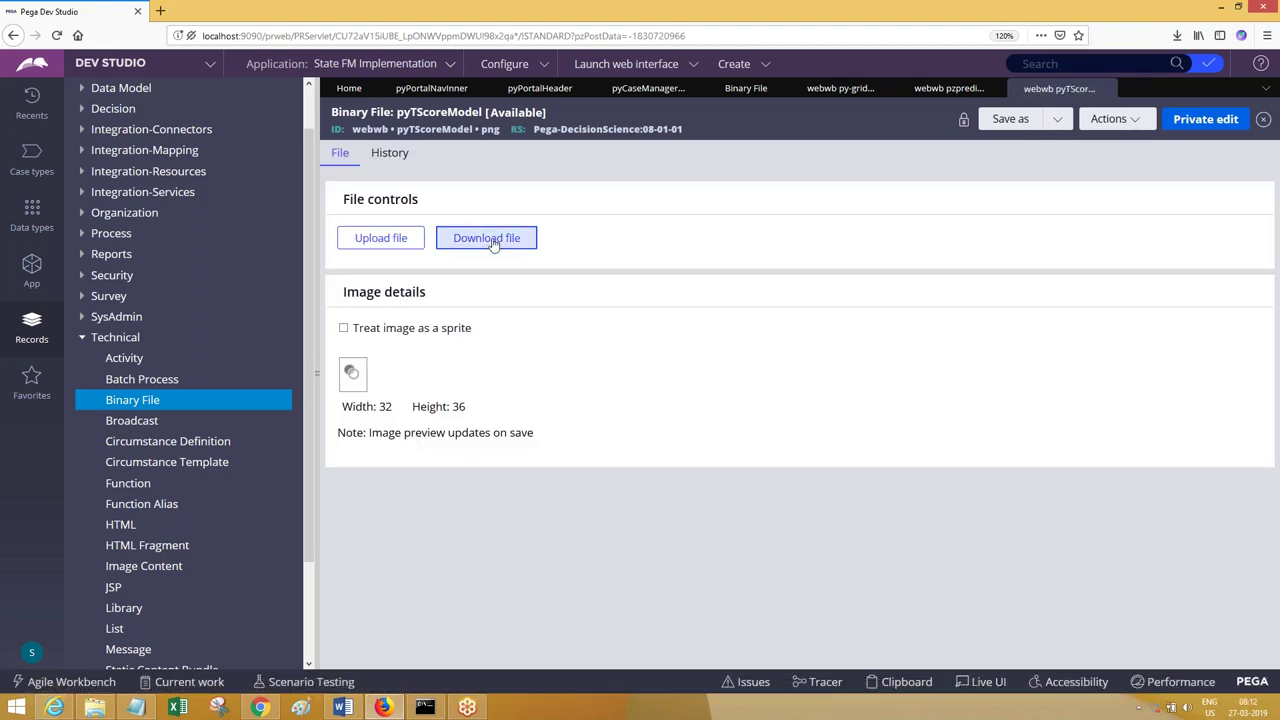
Step: Open the pySentimentAnalysisGrey binary file from the instance list, download its PNG into Lenovo Photo Master, and close the viewer
left_click(740, 90)
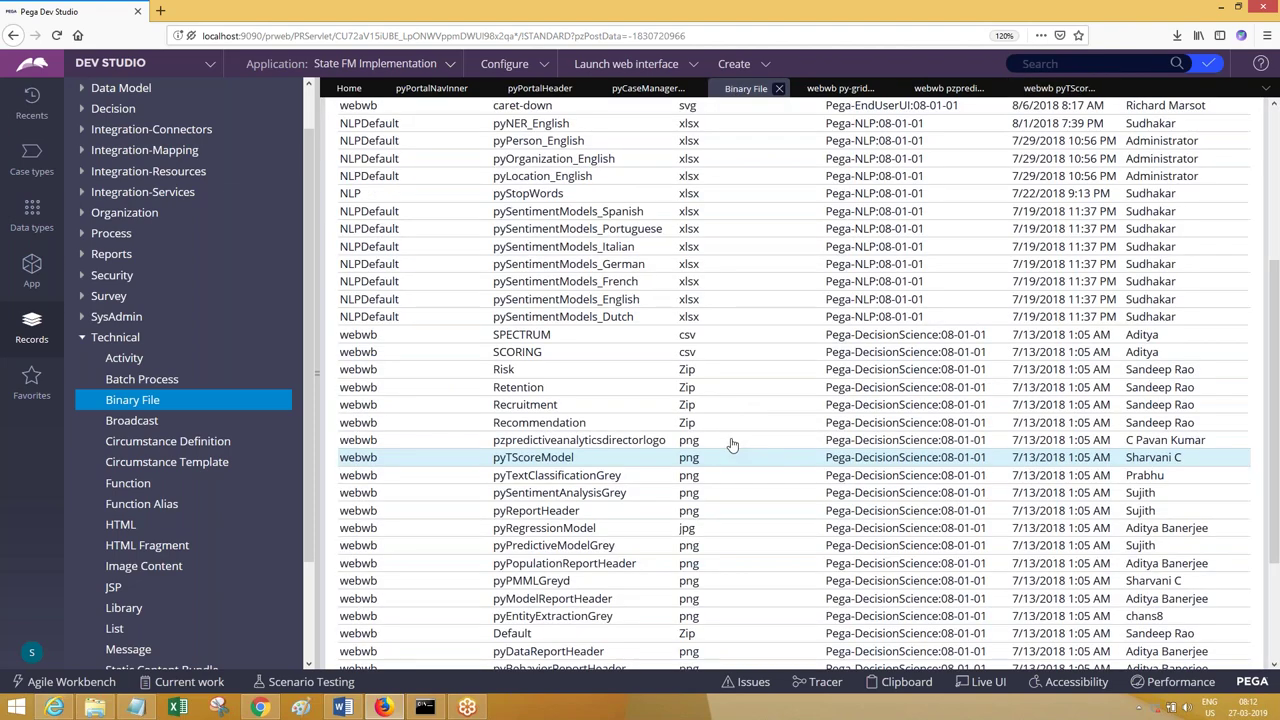
left_click(634, 500)
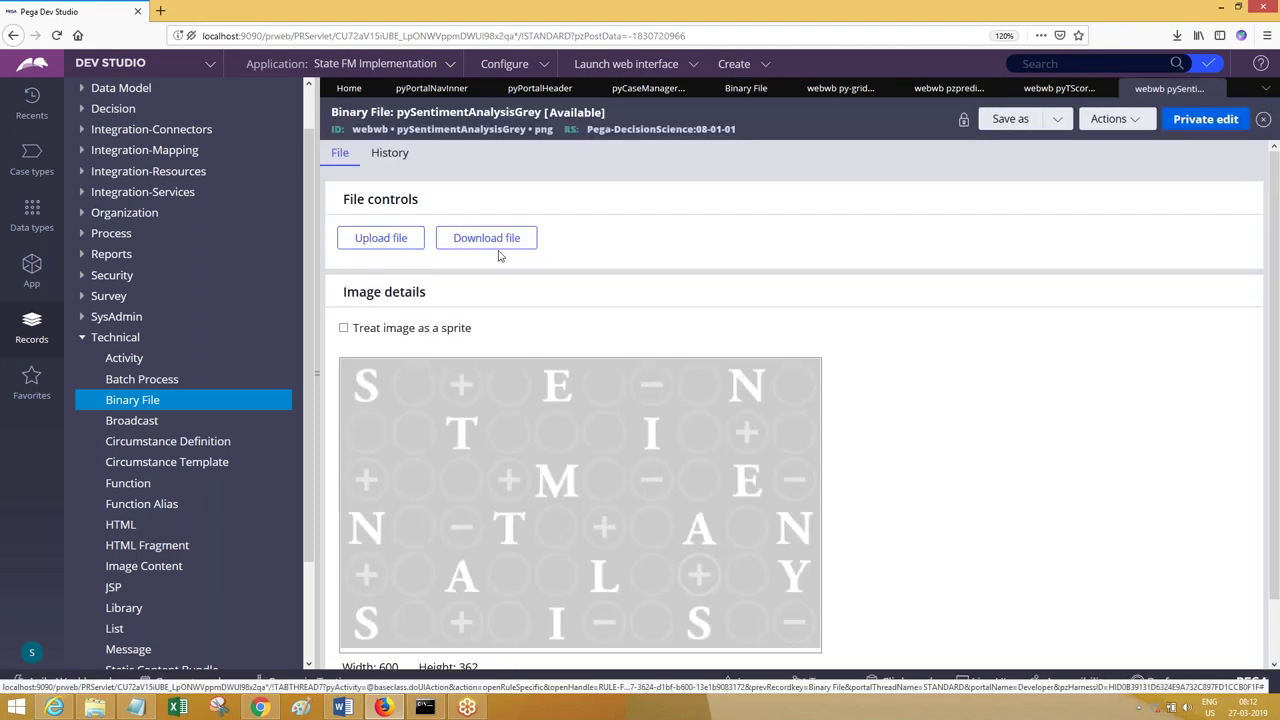
left_click(486, 238)
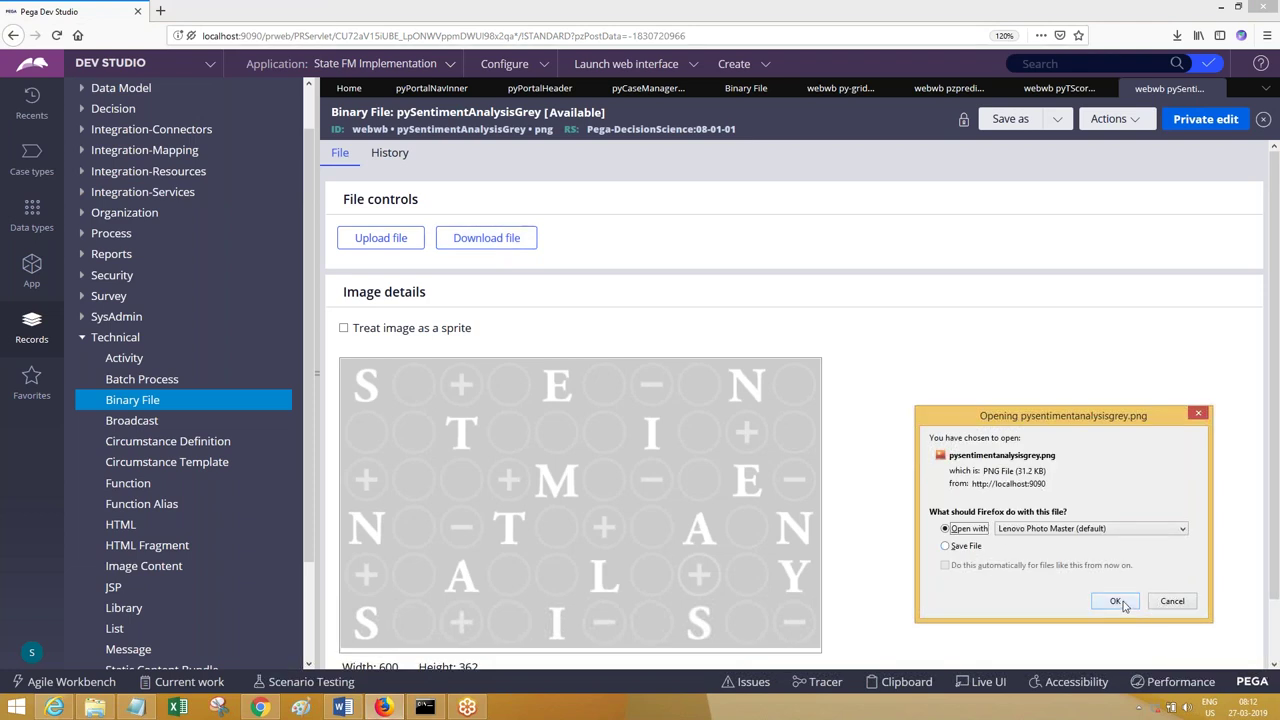
left_click(1116, 601)
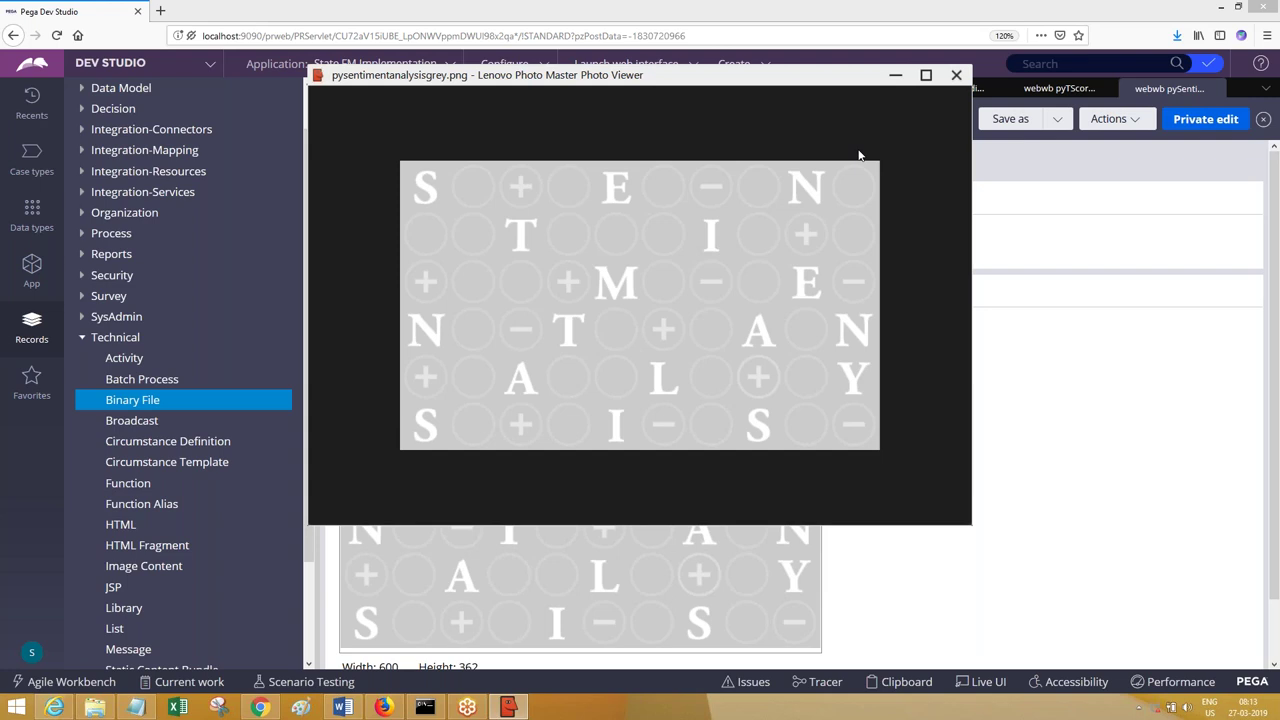
left_click(956, 75)
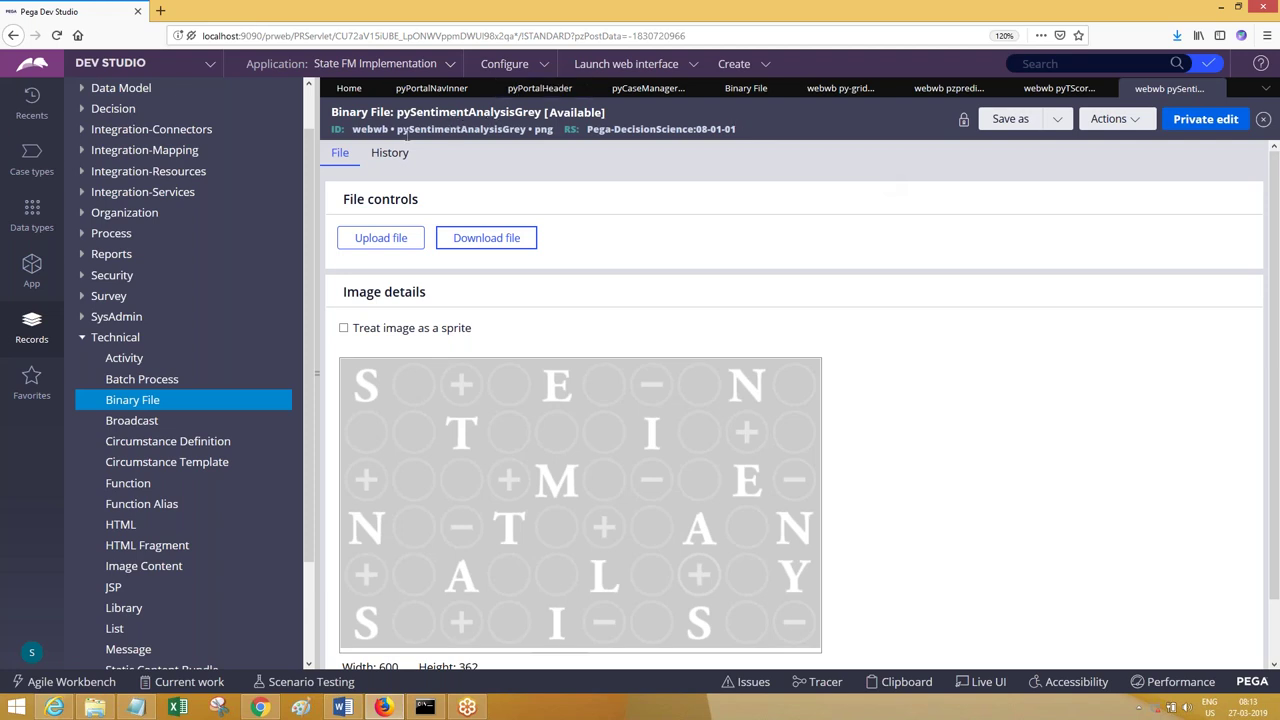
Step: Highlight the webwb directory in the rule ID, search the C: drive for webwb in File Explorer, and minimize the window
left_click_drag(353, 129, 387, 131)
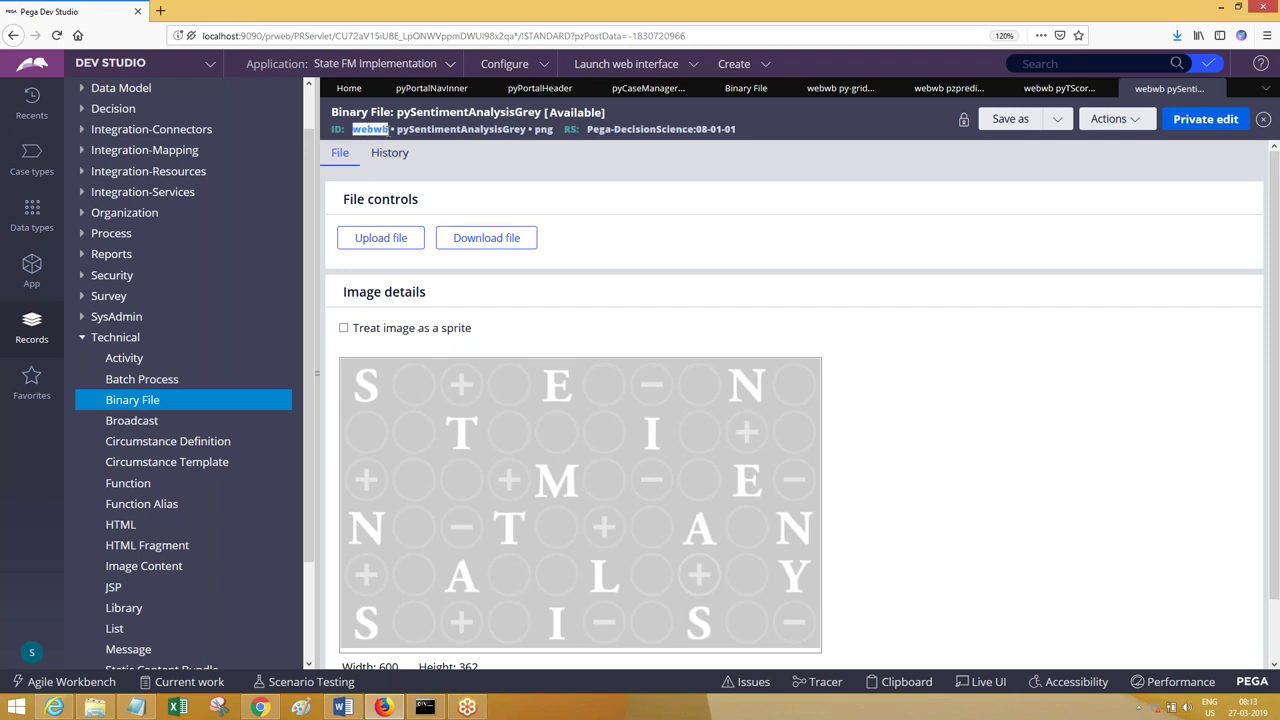
left_click(97, 708)
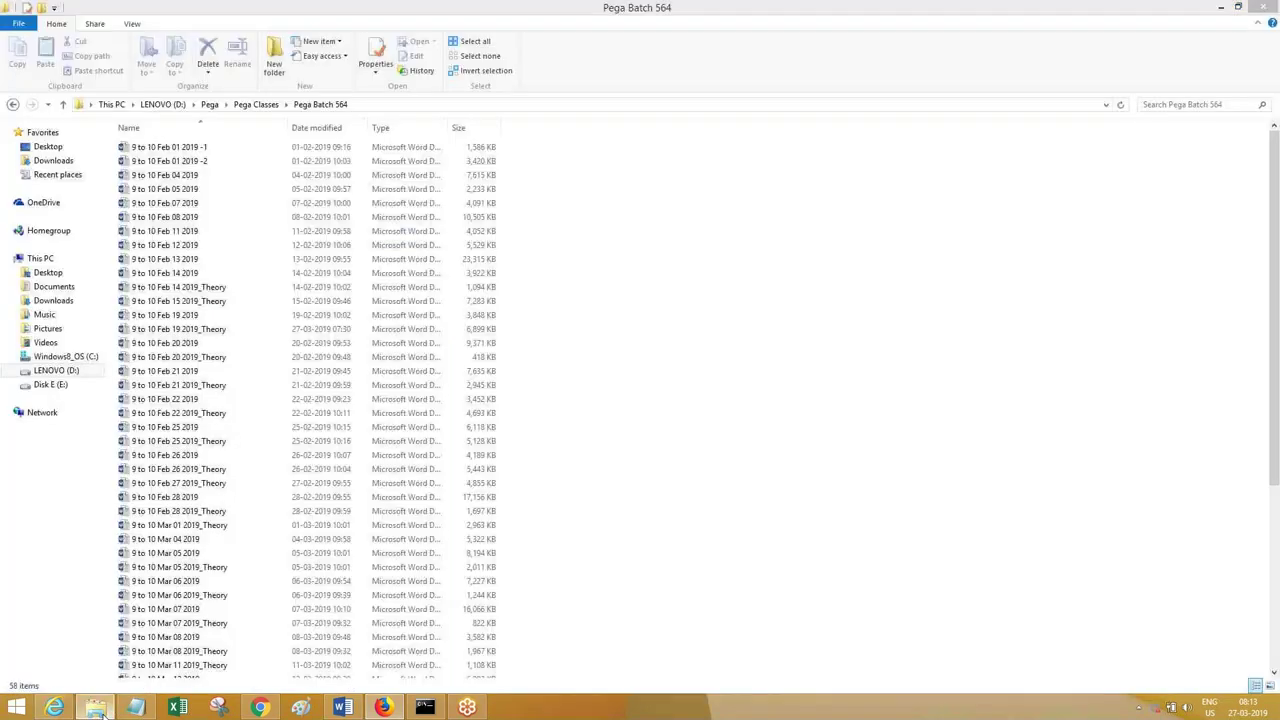
left_click(60, 357)
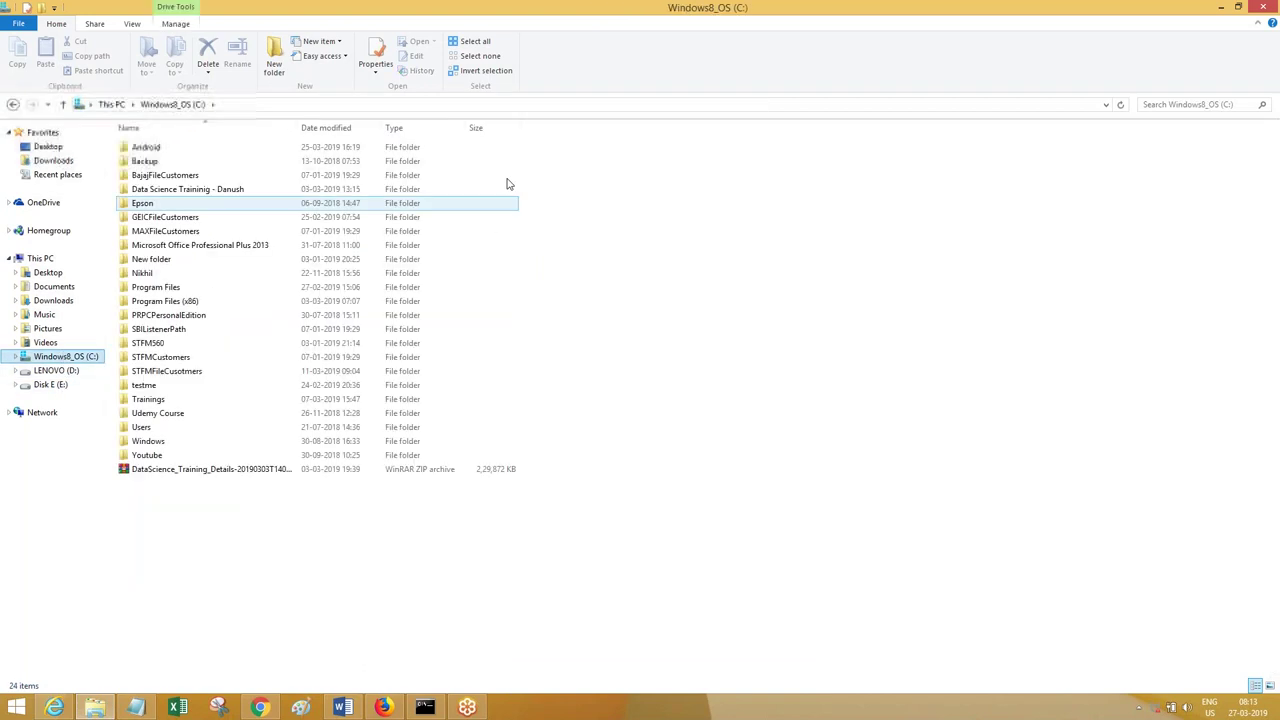
left_click(1144, 108)
type("webwb")
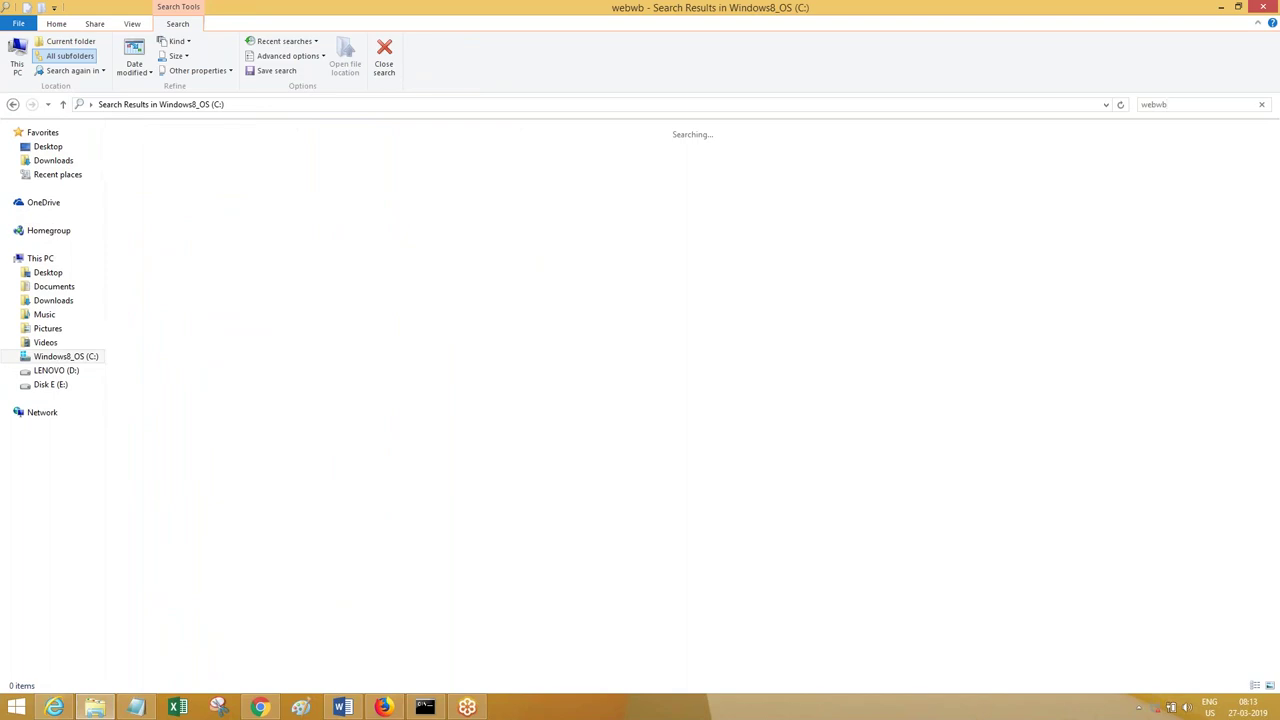
left_click(1223, 7)
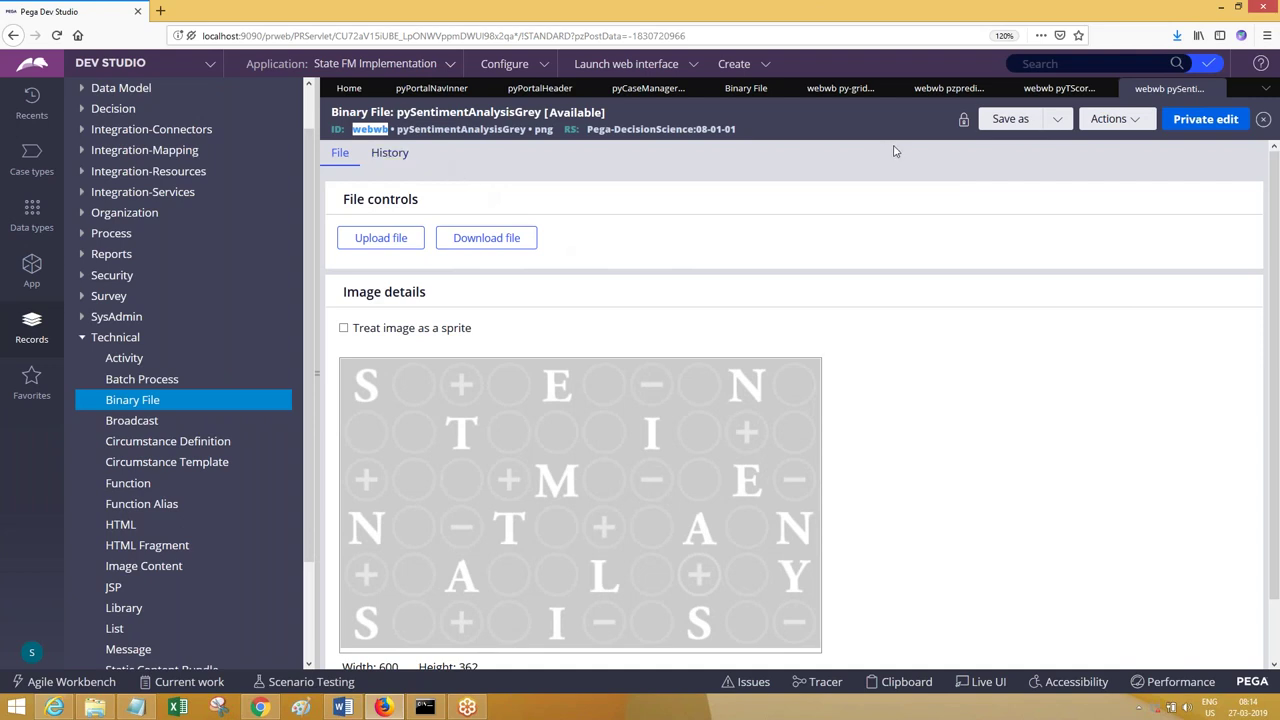
Step: Open the Save As form for pySentimentAnalysisGrey and examine its label, app name (directory), and file type fields
left_click(1068, 126)
left_click(1068, 138)
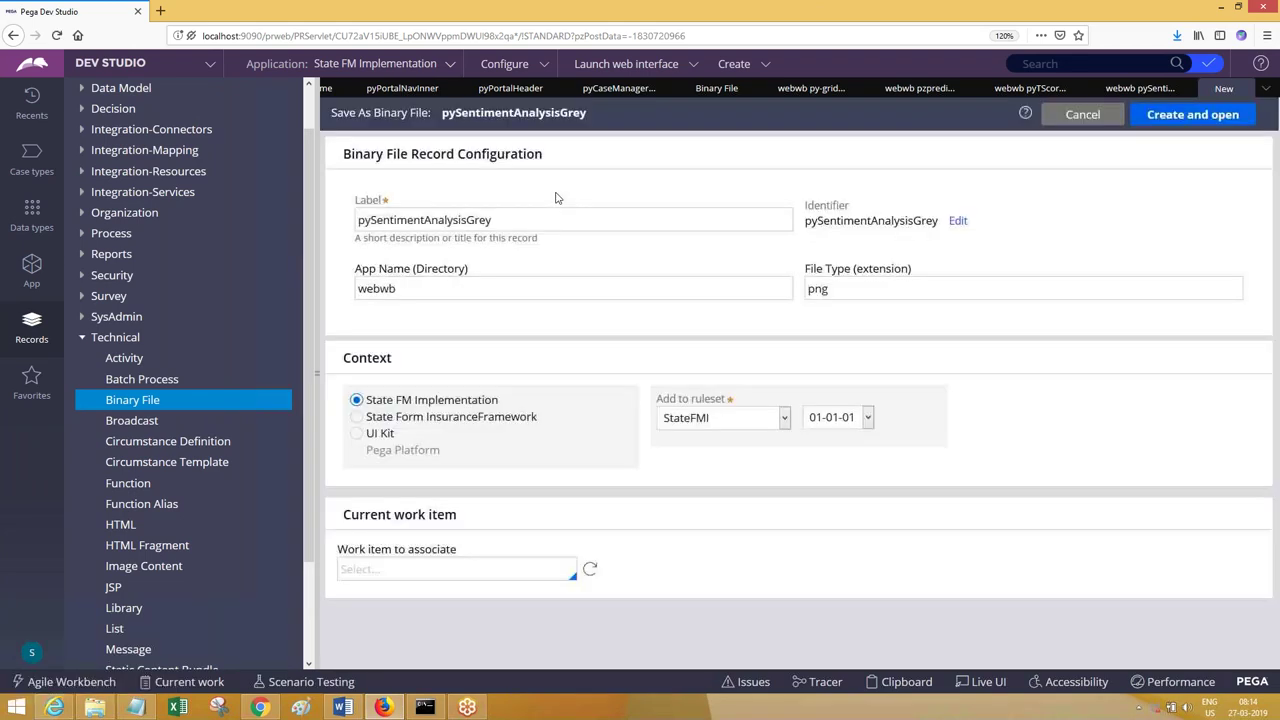
left_click(600, 219)
double_click(462, 216)
left_click_drag(462, 210, 356, 219)
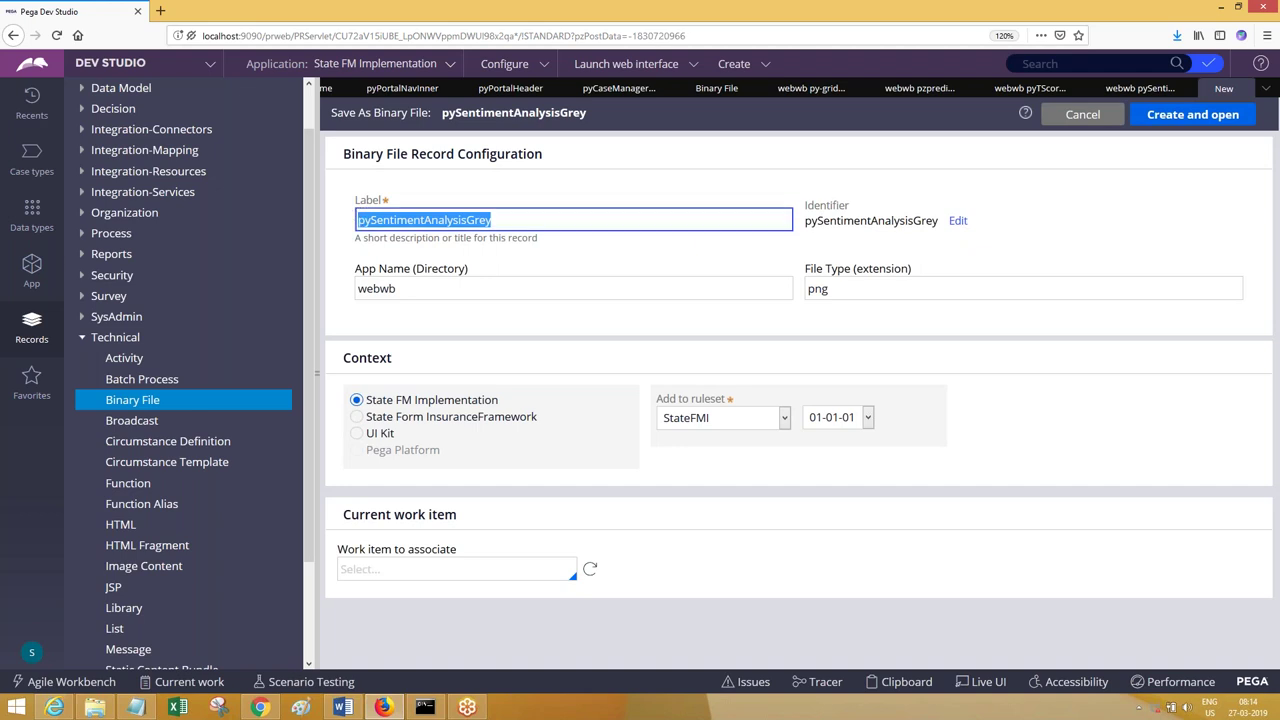
double_click(395, 268)
double_click(433, 269)
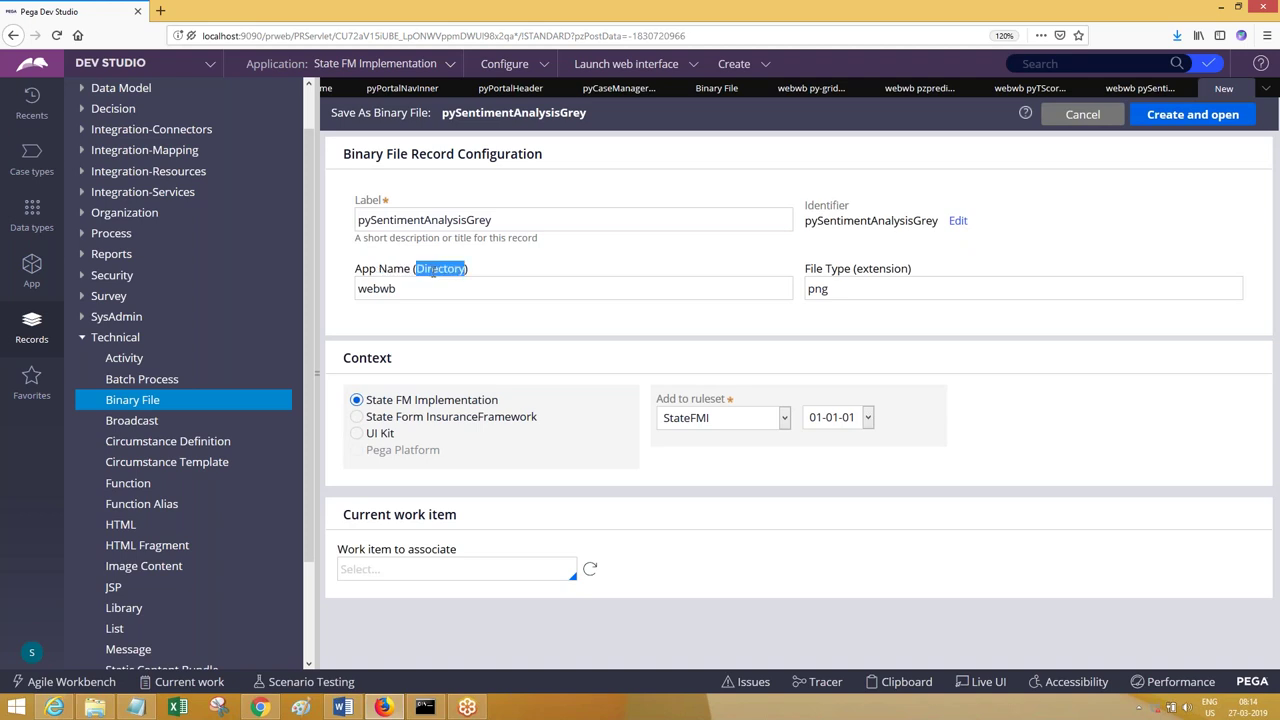
double_click(423, 289)
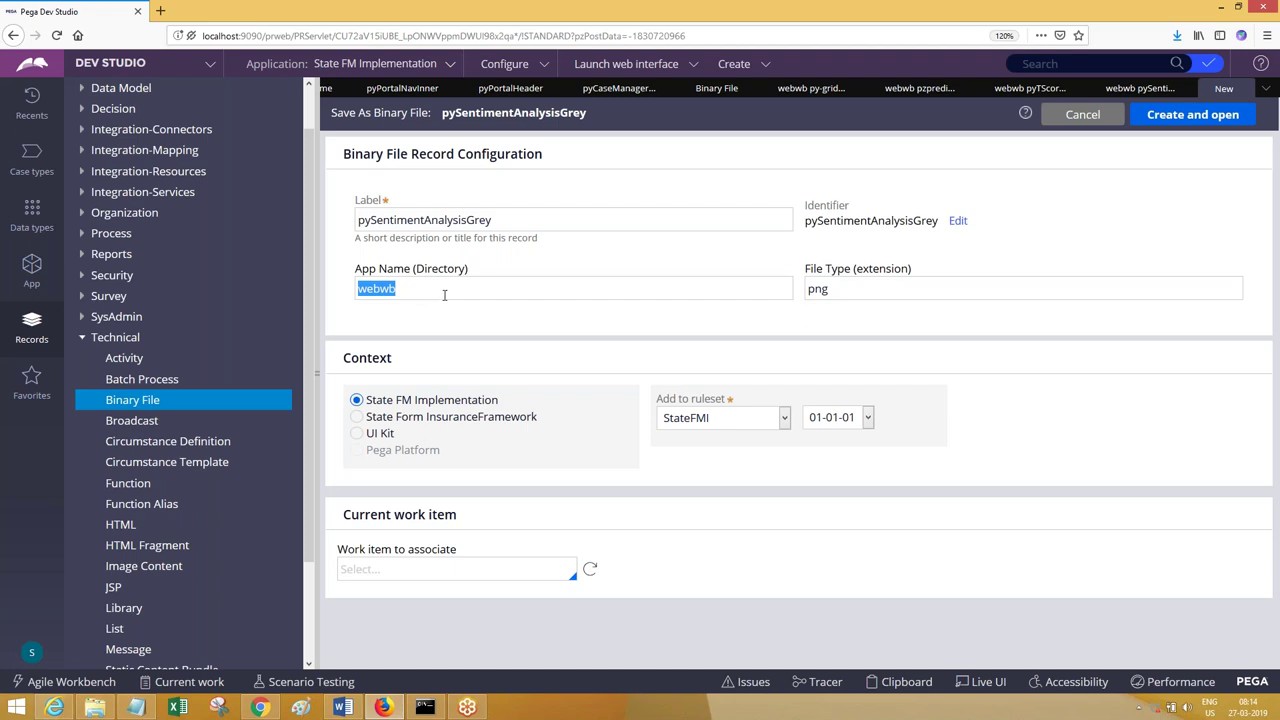
double_click(444, 295)
double_click(840, 288)
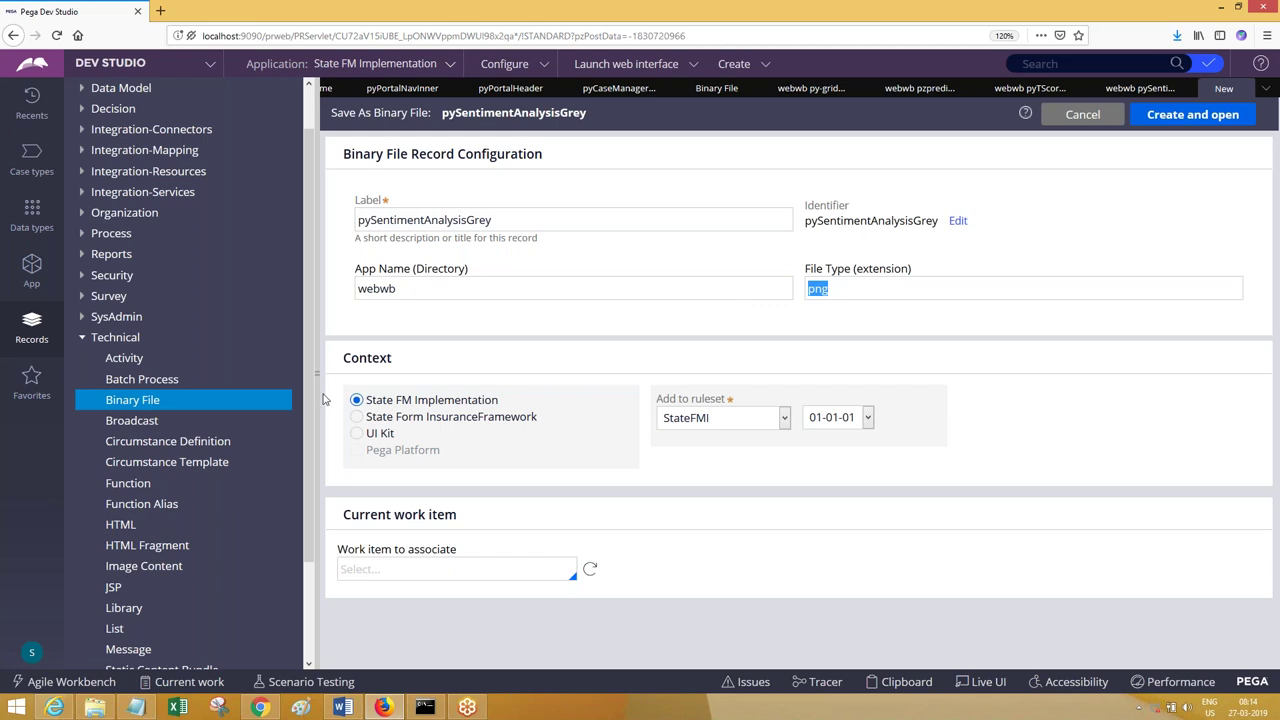
Step: Check the webwb search in File Explorer, leave the Save As form, and close the pySentimentAnalysisGrey rule
left_click(86, 703)
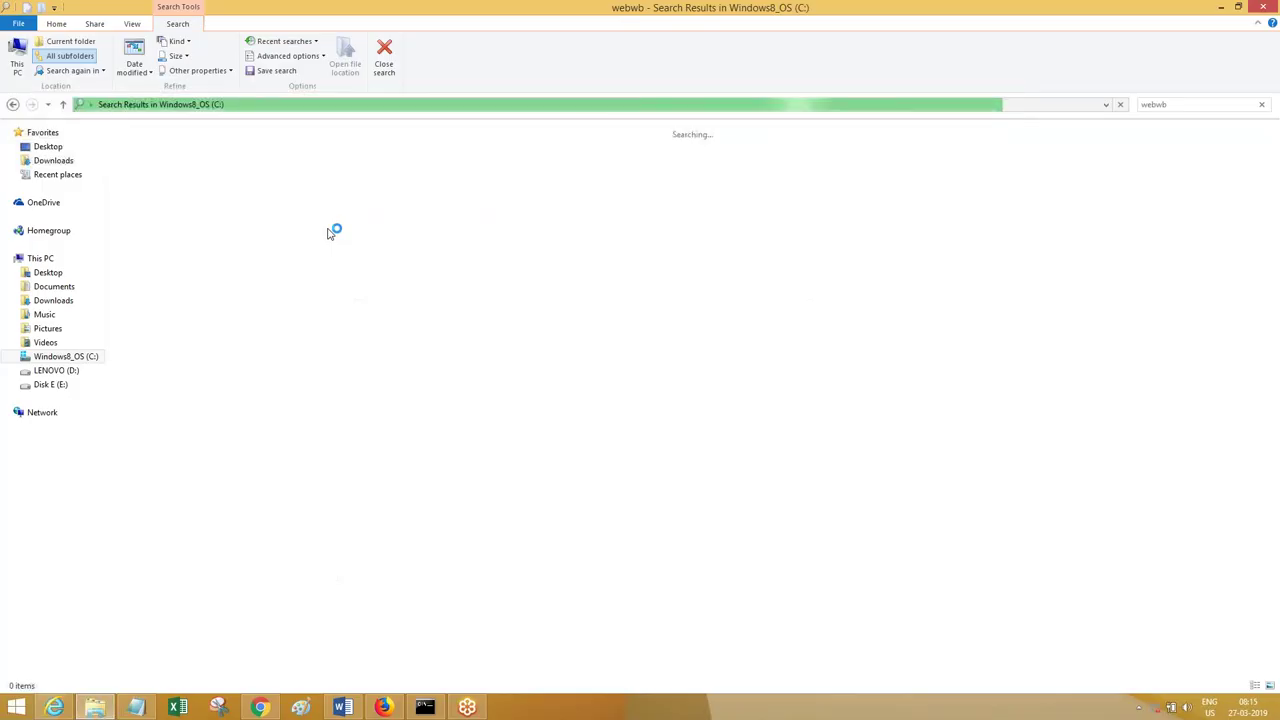
left_click(1221, 7)
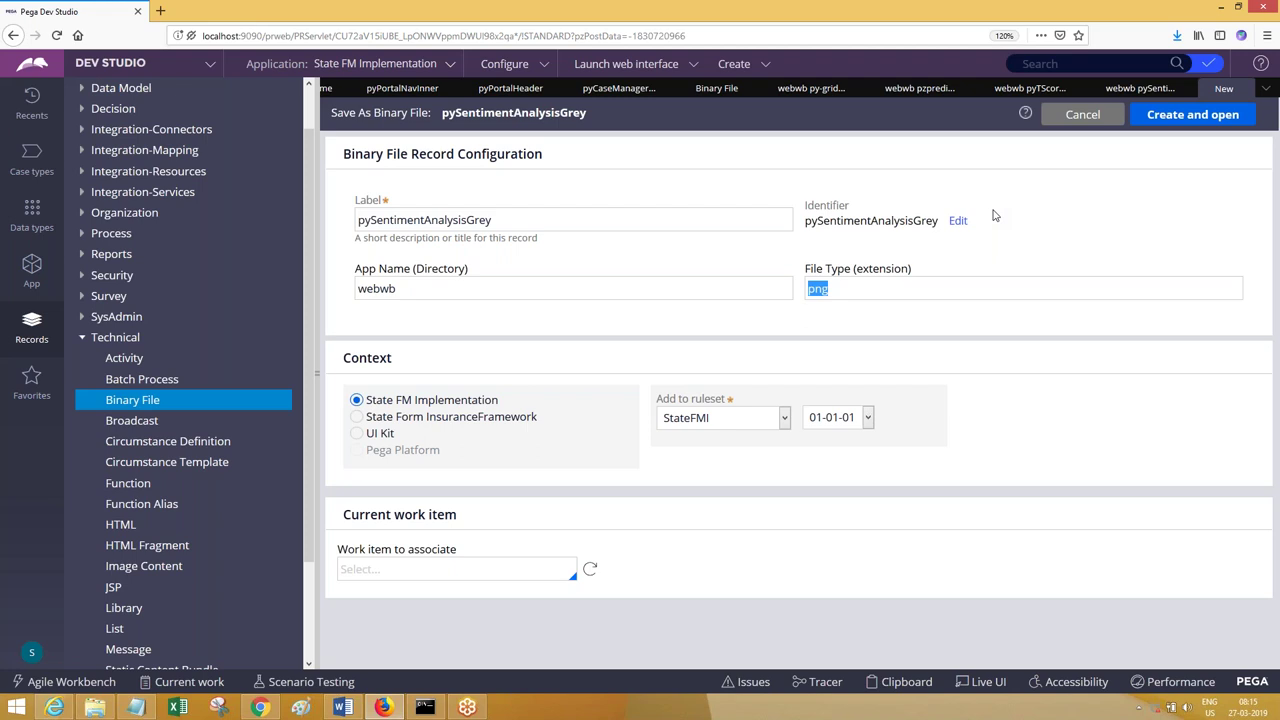
left_click(1195, 114)
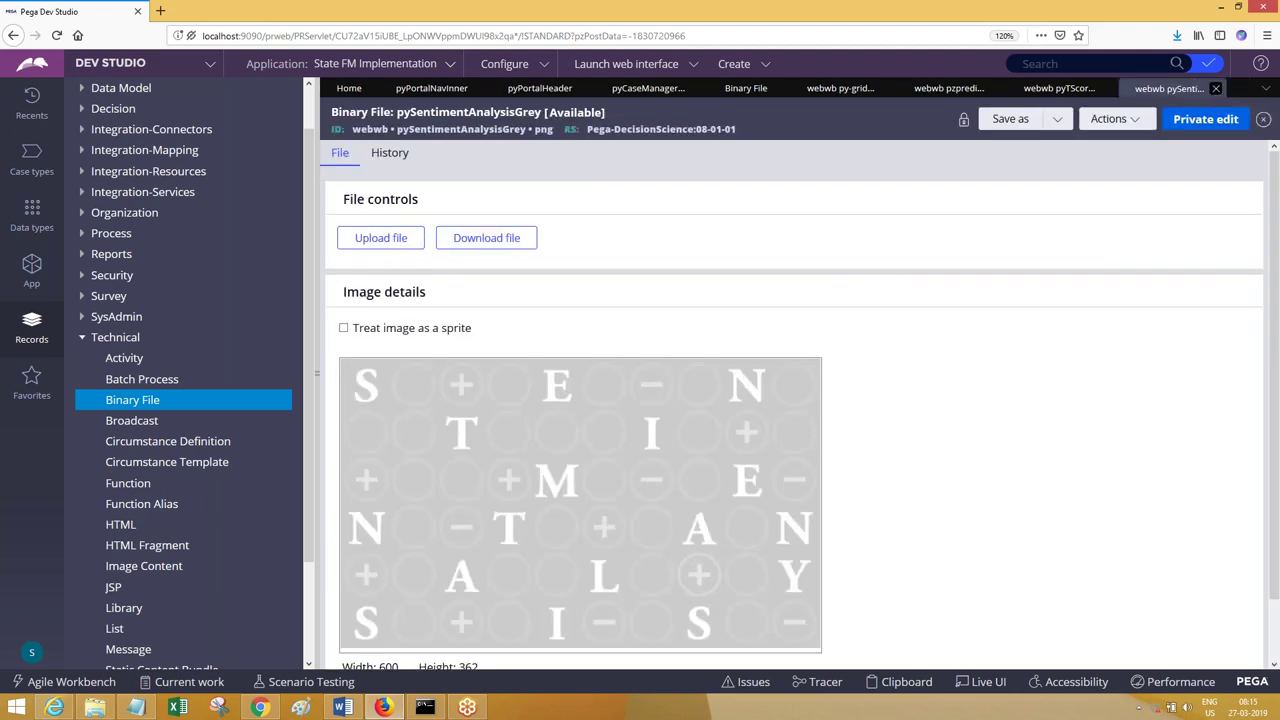
left_click(1216, 88)
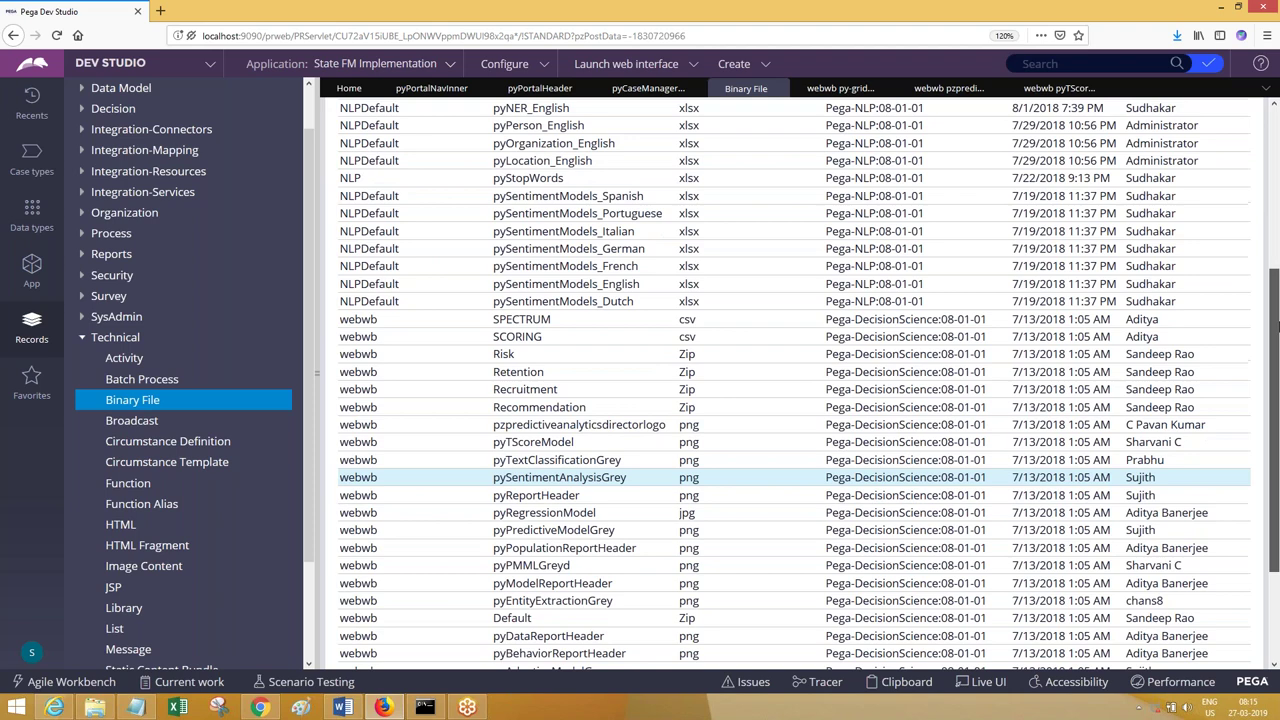
Step: Open the pxTextAnalyticsIcon JPG rule, bring up its Save As form, and review the file type, directory, and label
left_click_drag(1276, 325, 1276, 388)
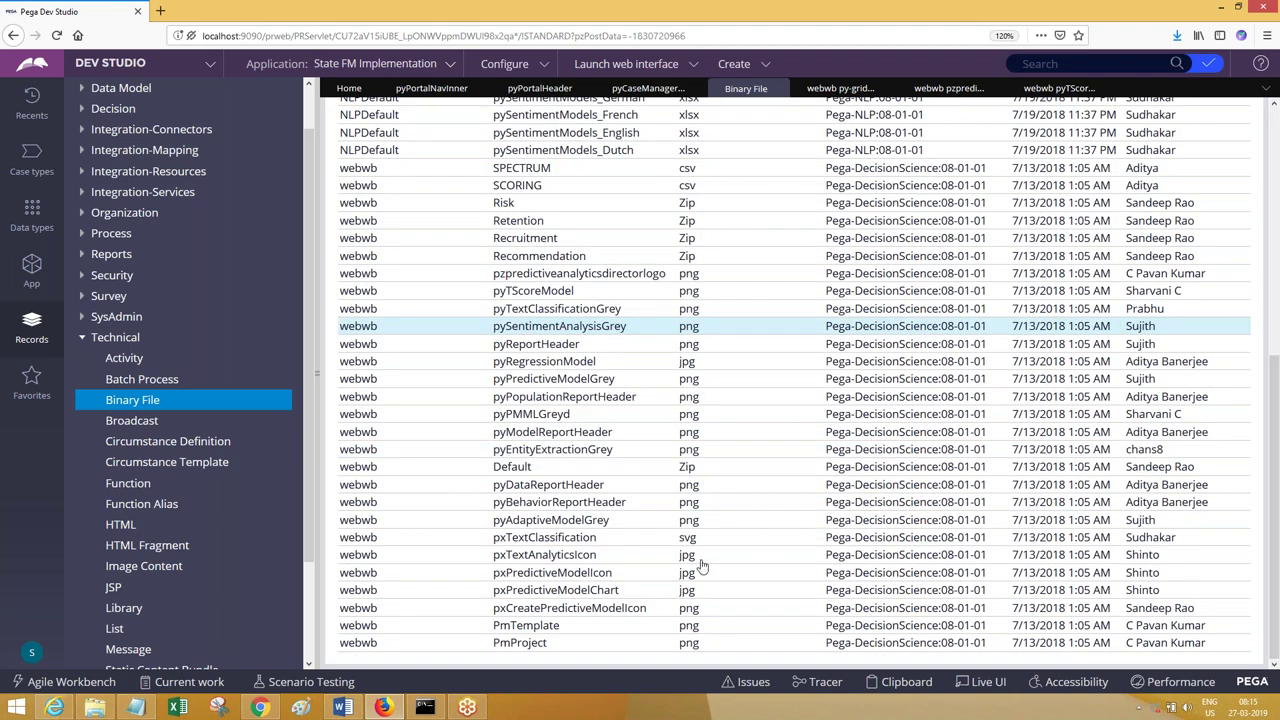
left_click(544, 554)
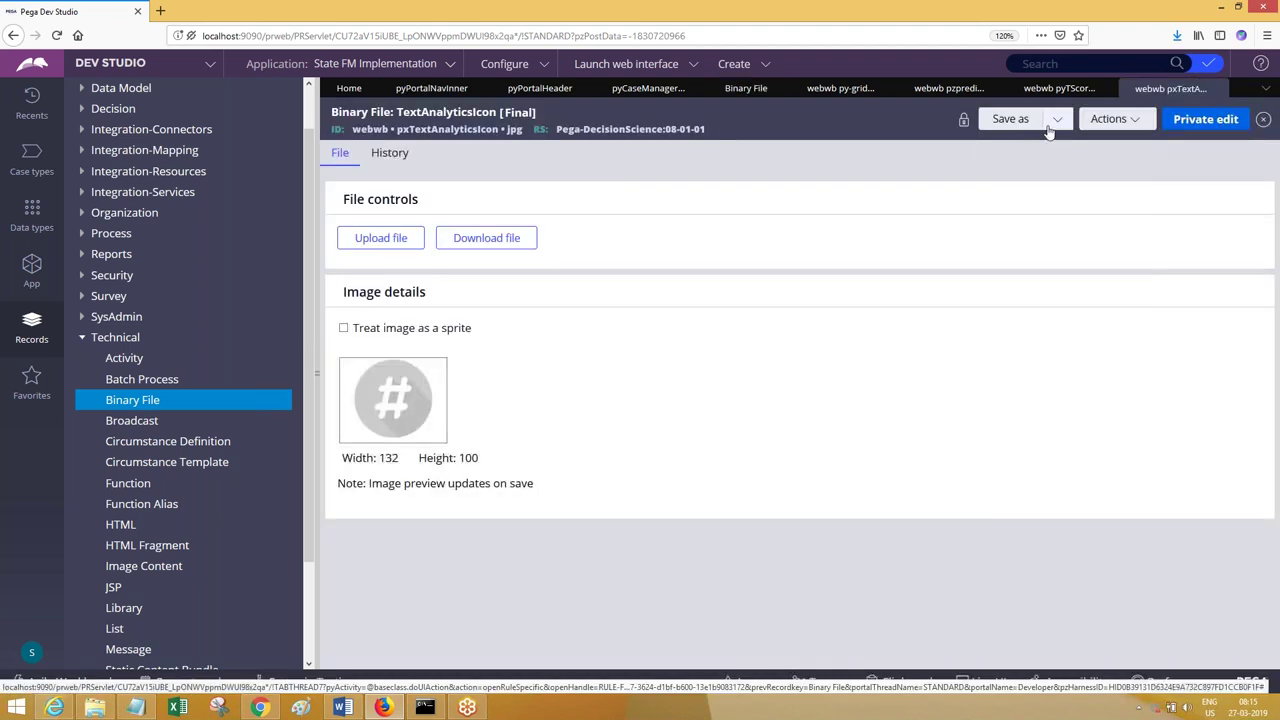
left_click(1025, 126)
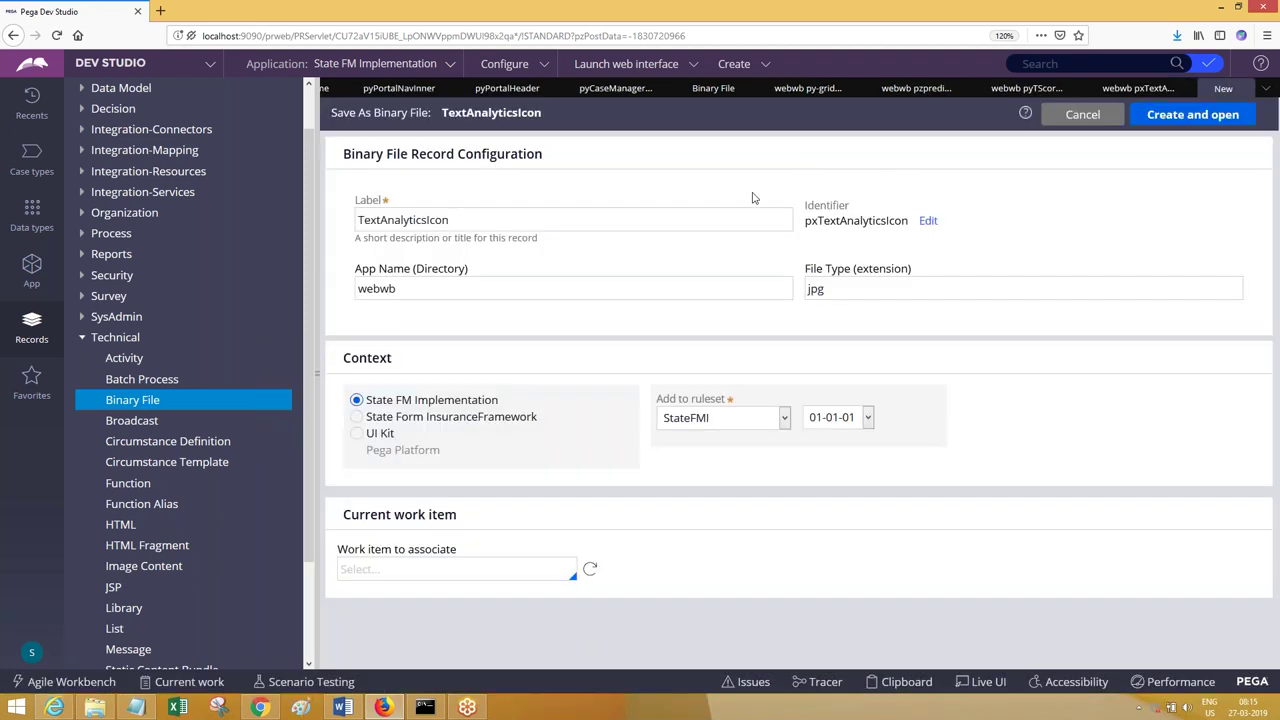
left_click_drag(854, 288, 748, 297)
left_click_drag(397, 289, 325, 305)
left_click_drag(490, 219, 348, 222)
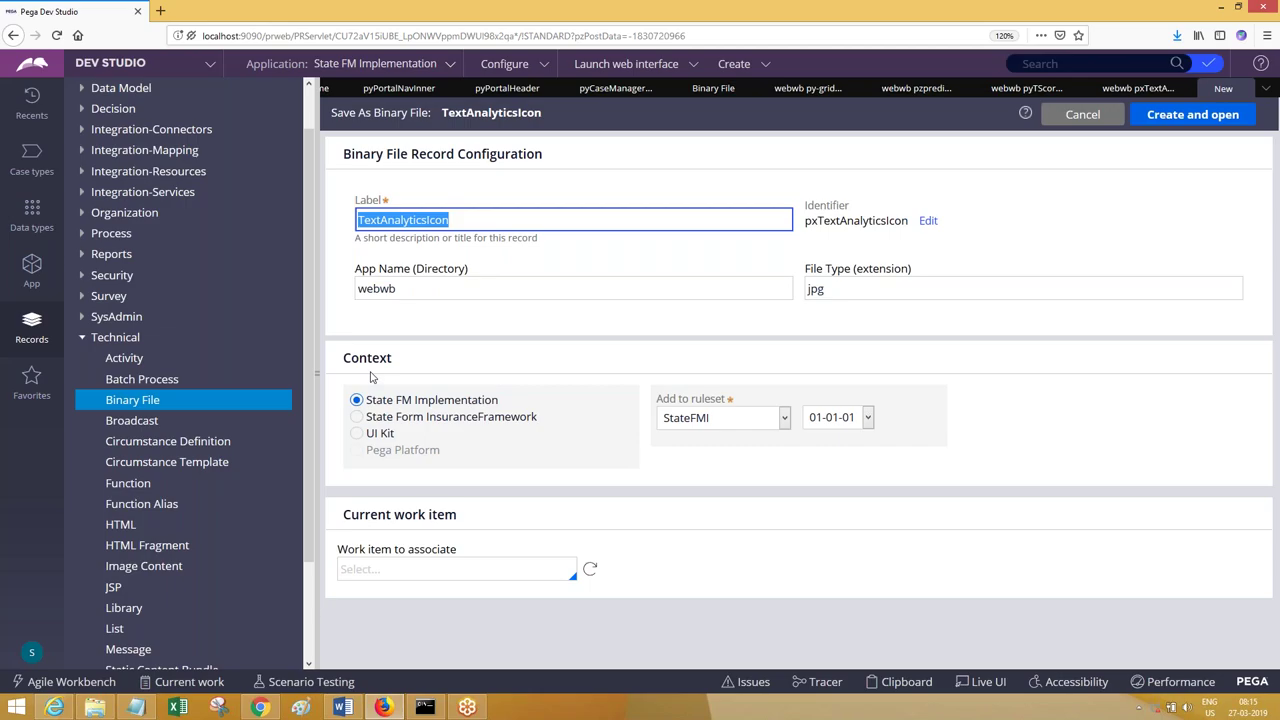
Step: Show the desktop, preview the AtoZTrainings image in Windows Photo Viewer, and close the viewer
key("super+d")
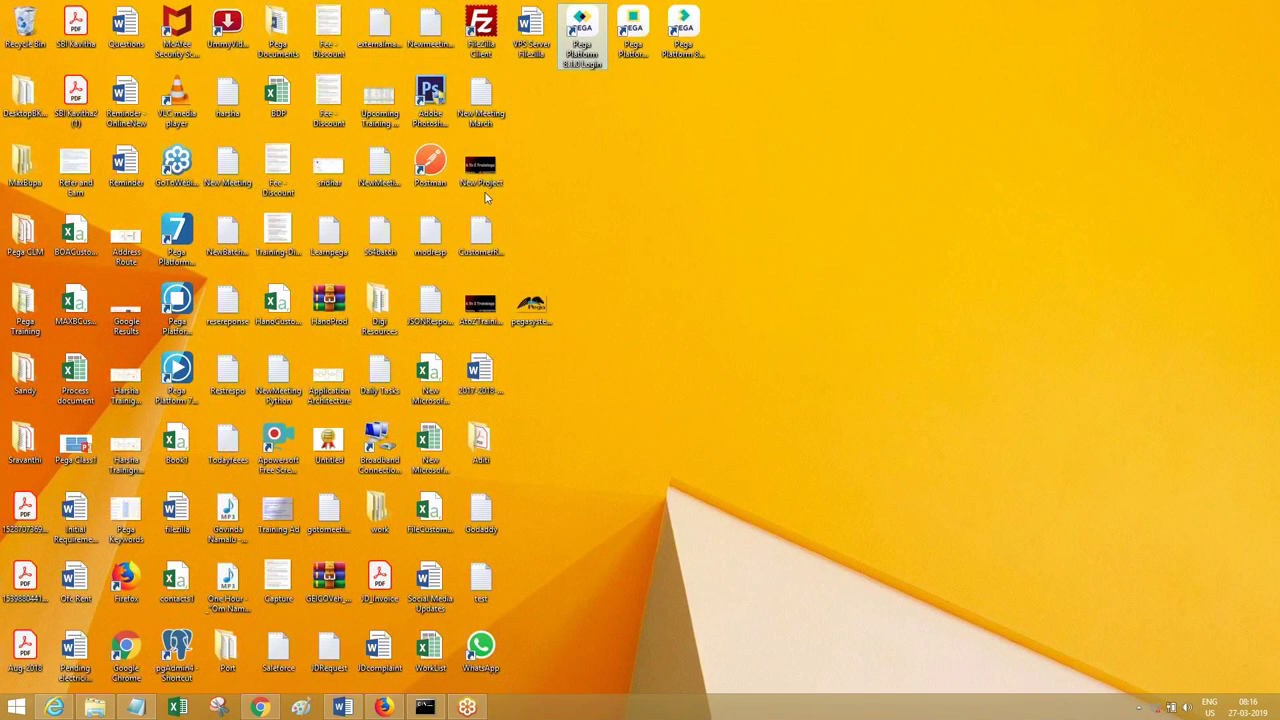
left_click(485, 315)
right_click(481, 312)
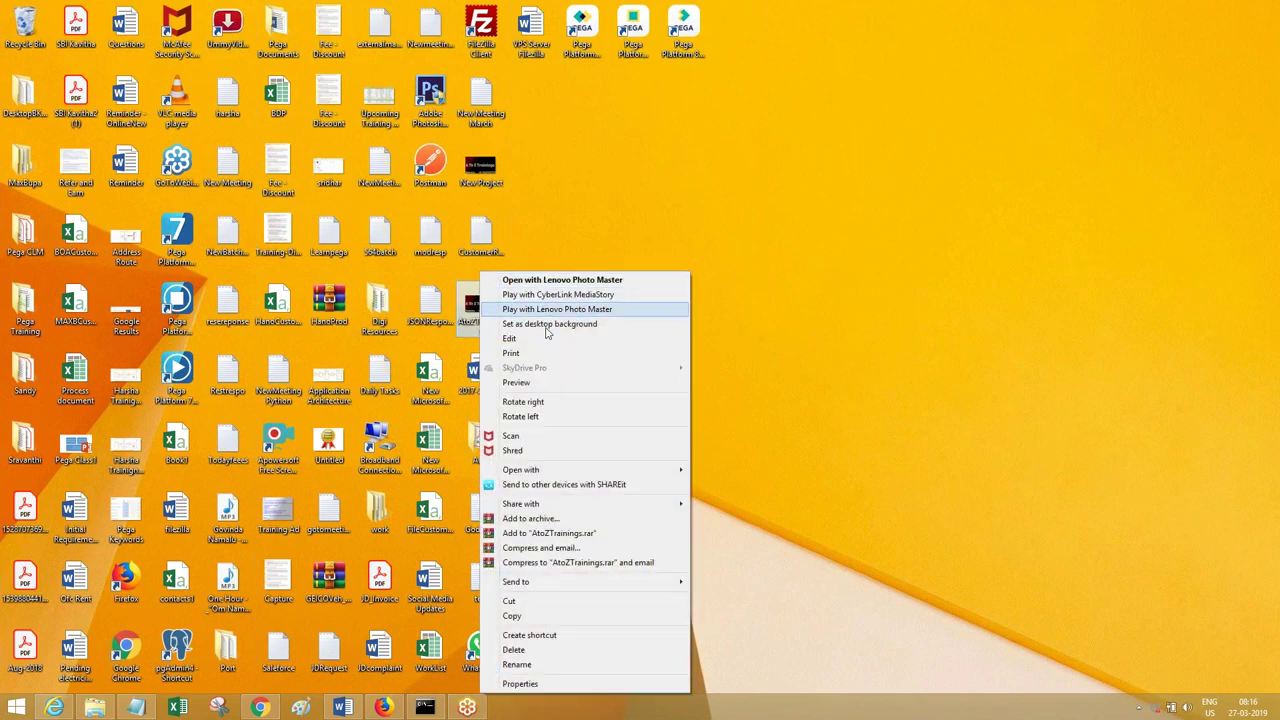
left_click(548, 382)
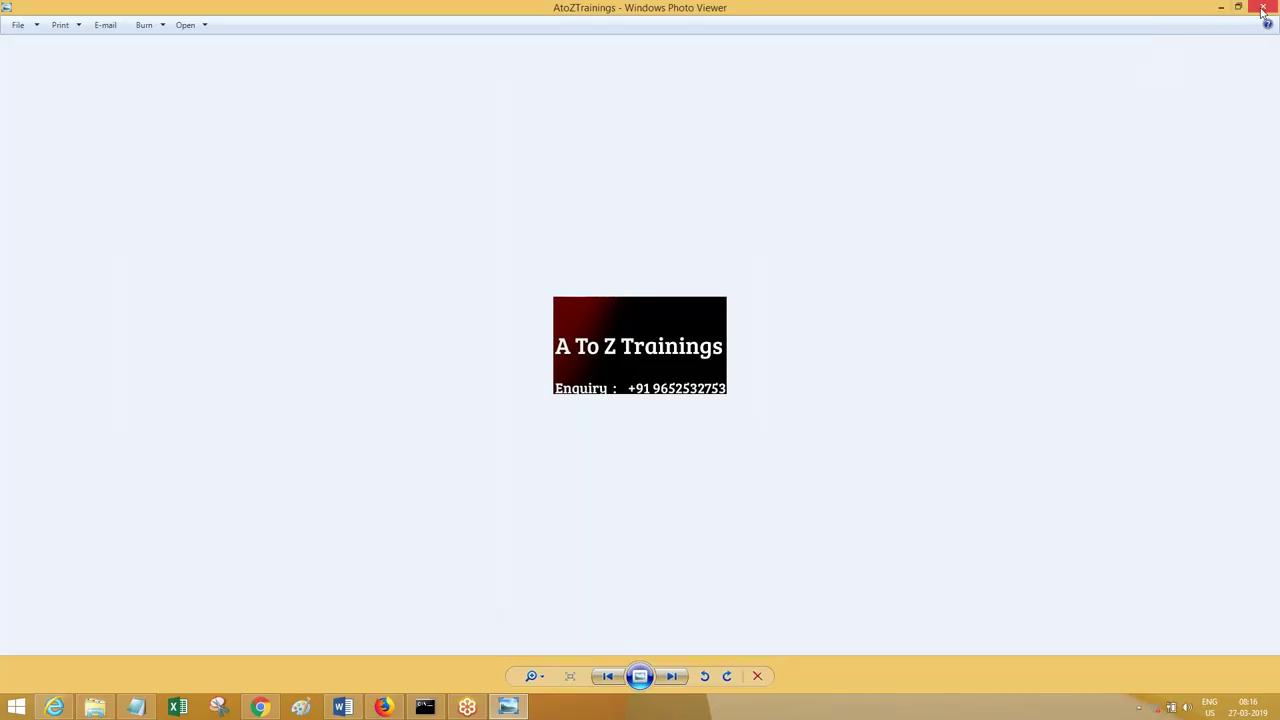
left_click(1263, 10)
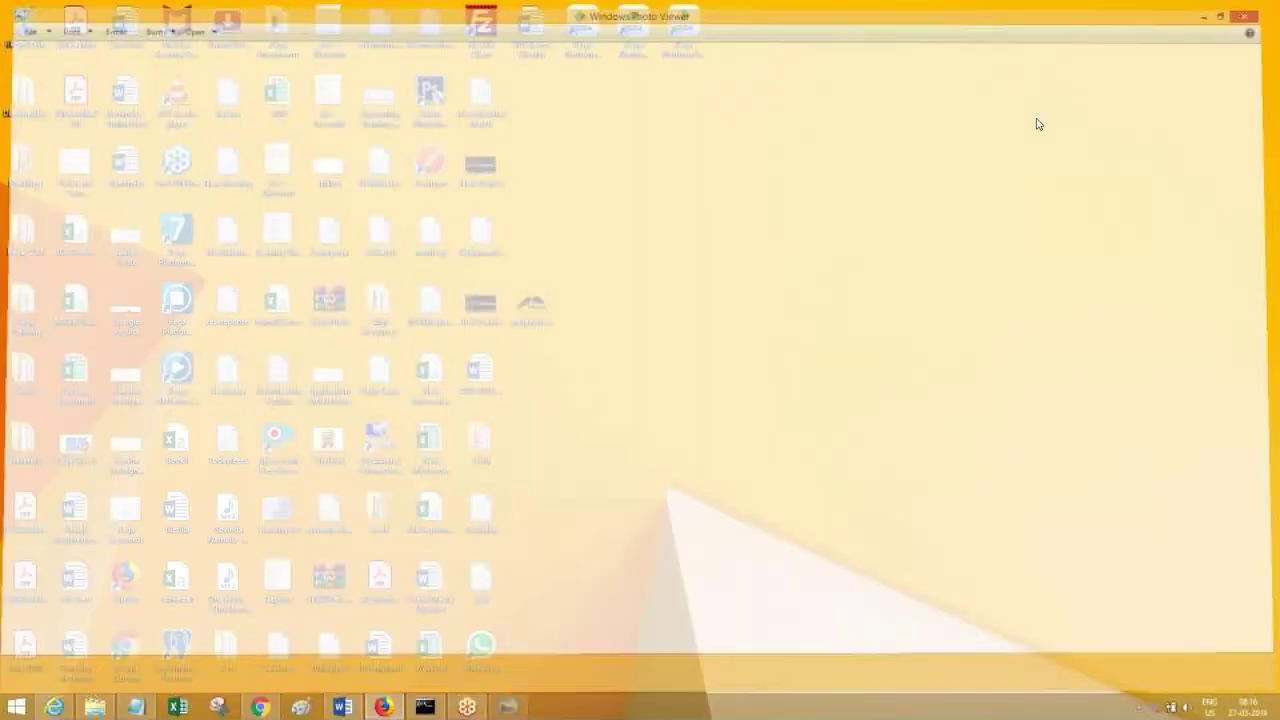
Step: Check the file type of the AtoZTrainings image in its properties and close the dialog
right_click(488, 317)
left_click(541, 688)
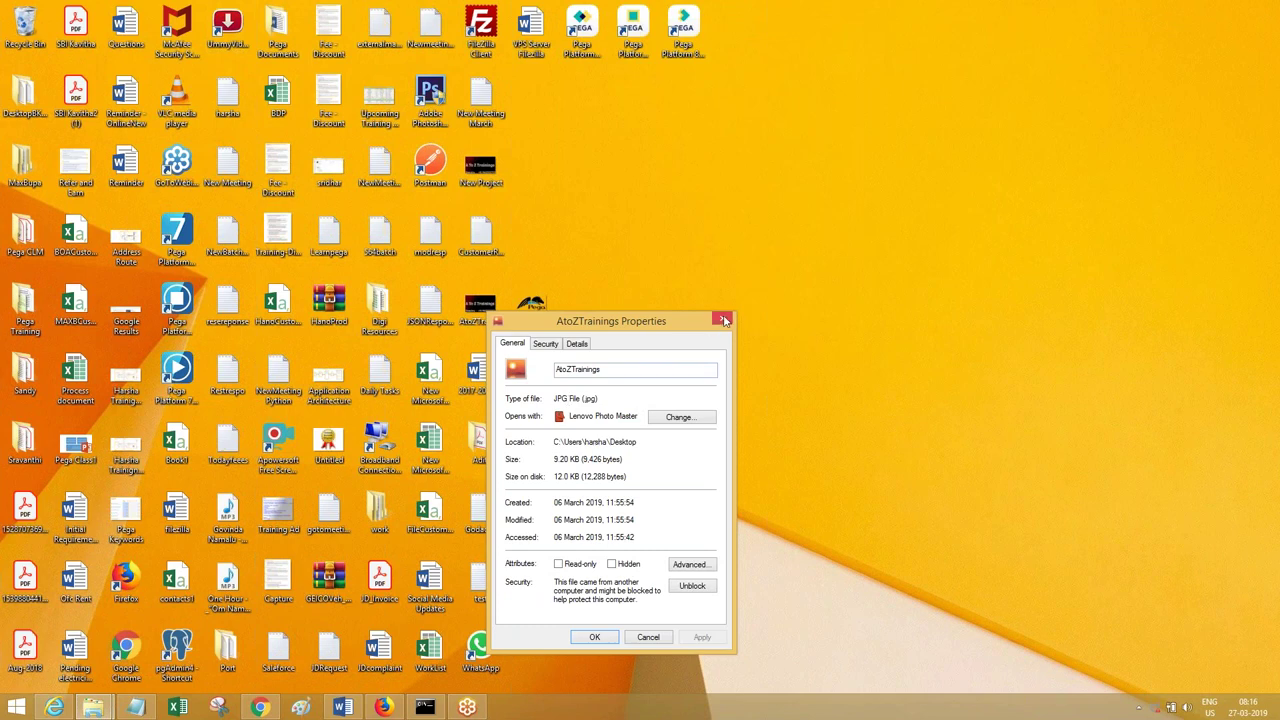
left_click(724, 319)
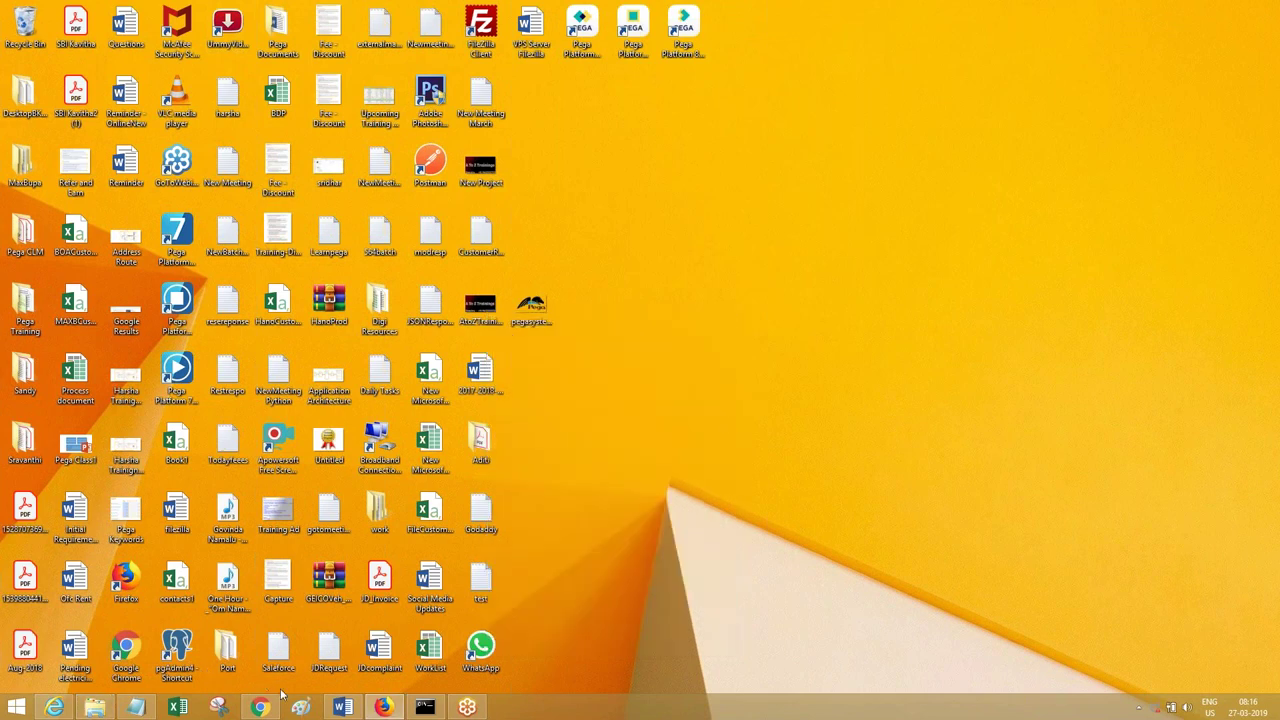
Step: Switch back to Pega Dev Studio and view the pzpredictiveanalyticsdirectorlogo rule and the Binary File rule list
left_click(383, 707)
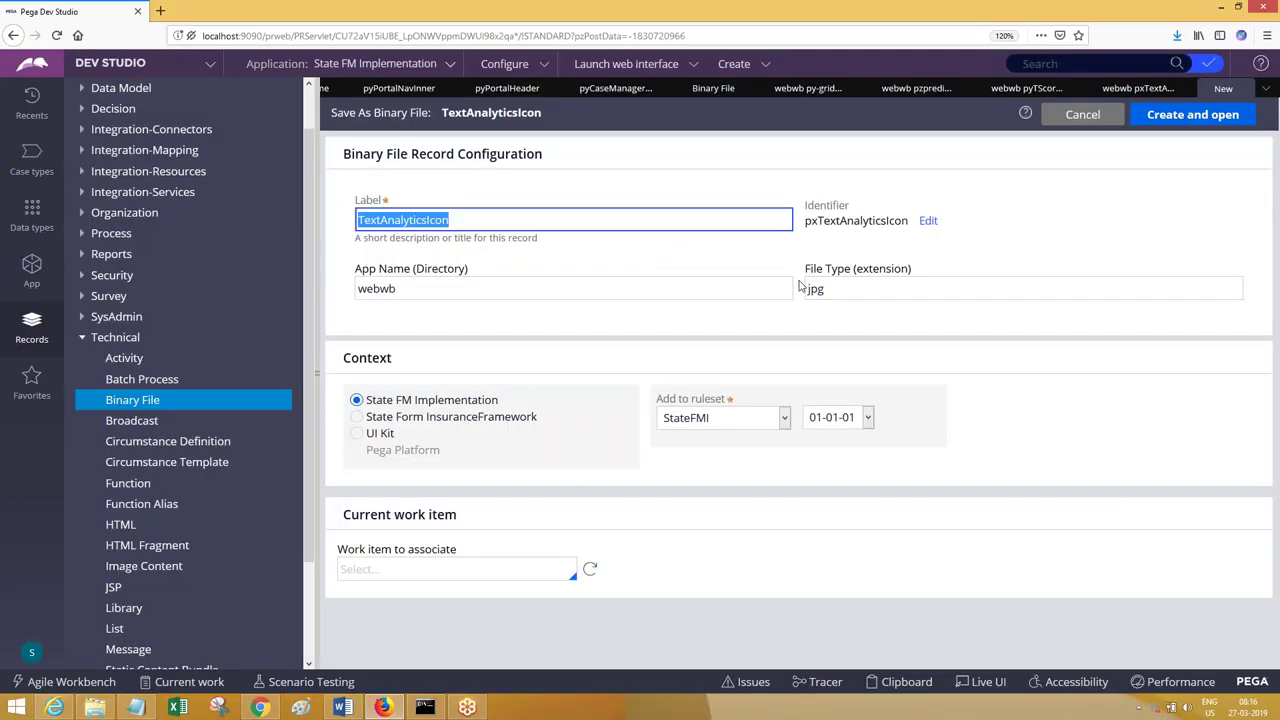
left_click(908, 94)
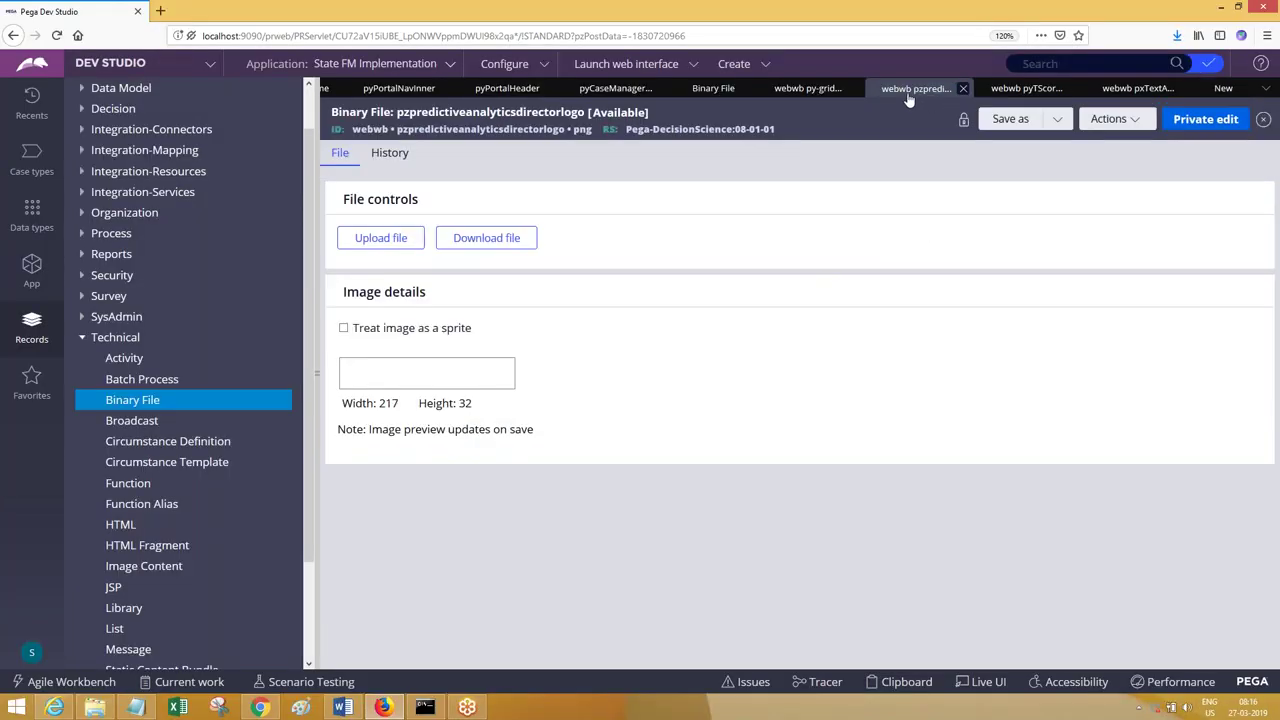
left_click(716, 95)
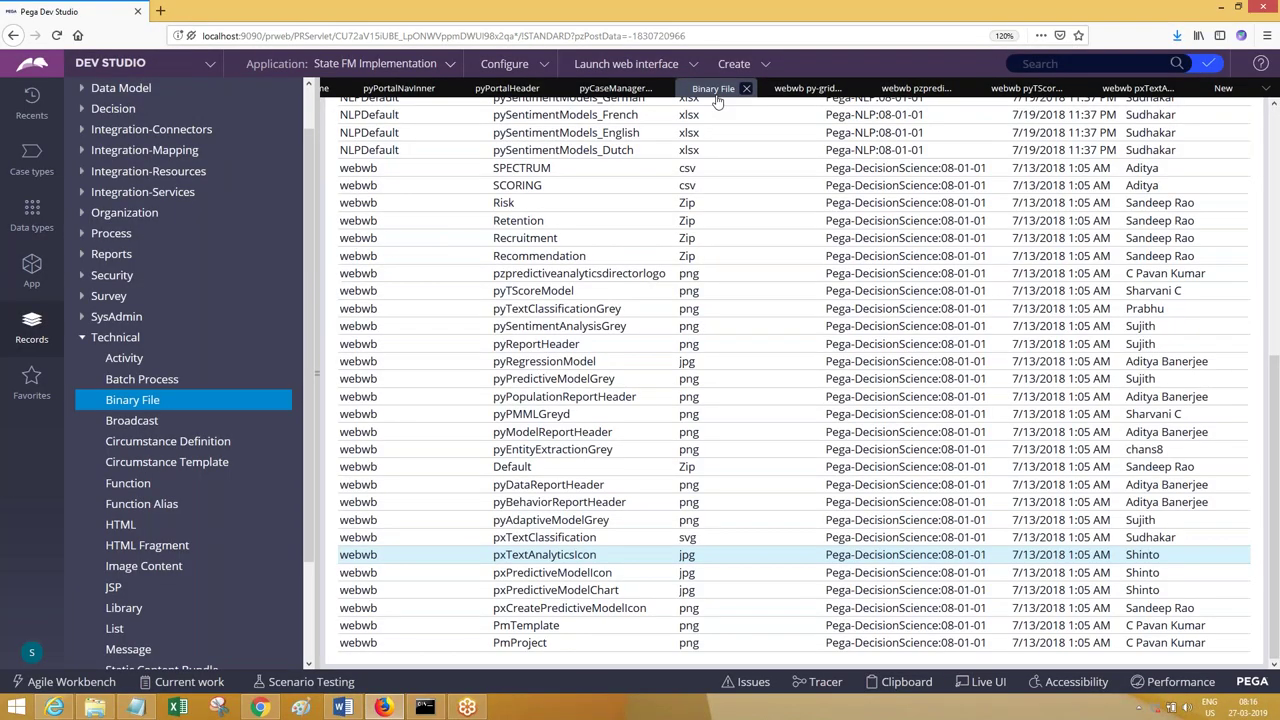
Step: Switch to the Word notes document and begin a line below the title: "To work with Images, we need to create"
left_click(343, 708)
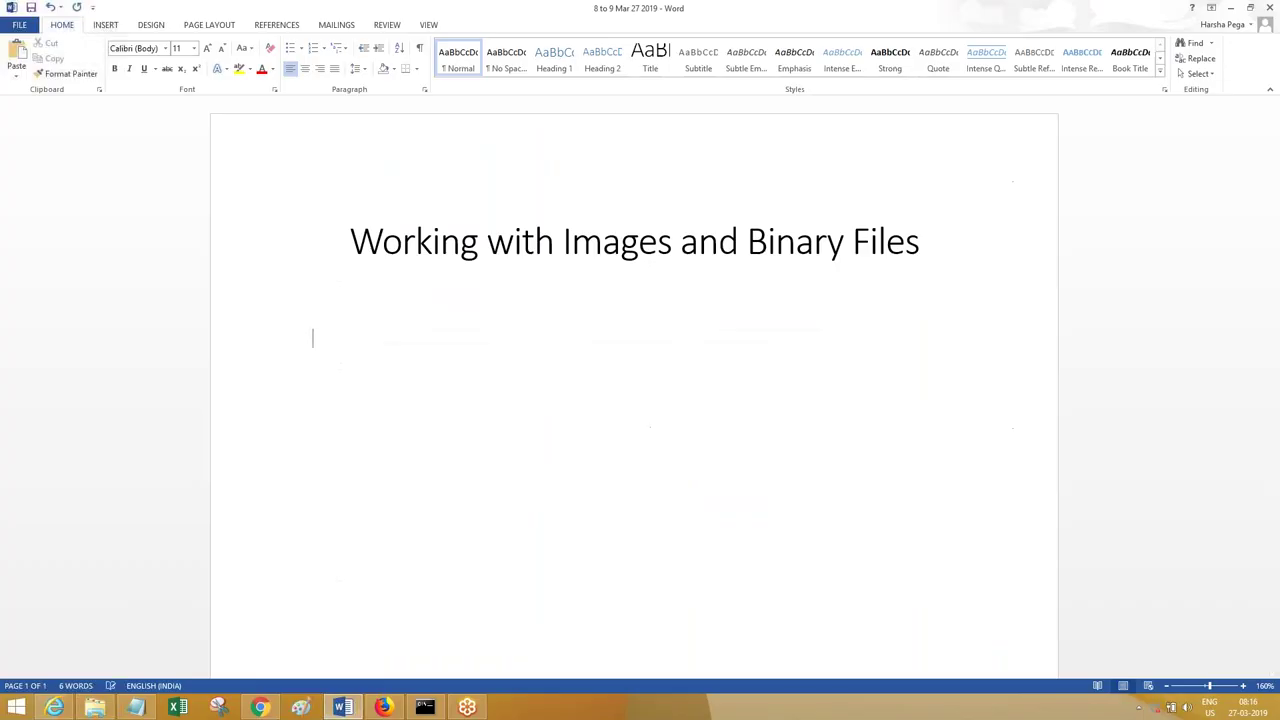
type("To work with Images w")
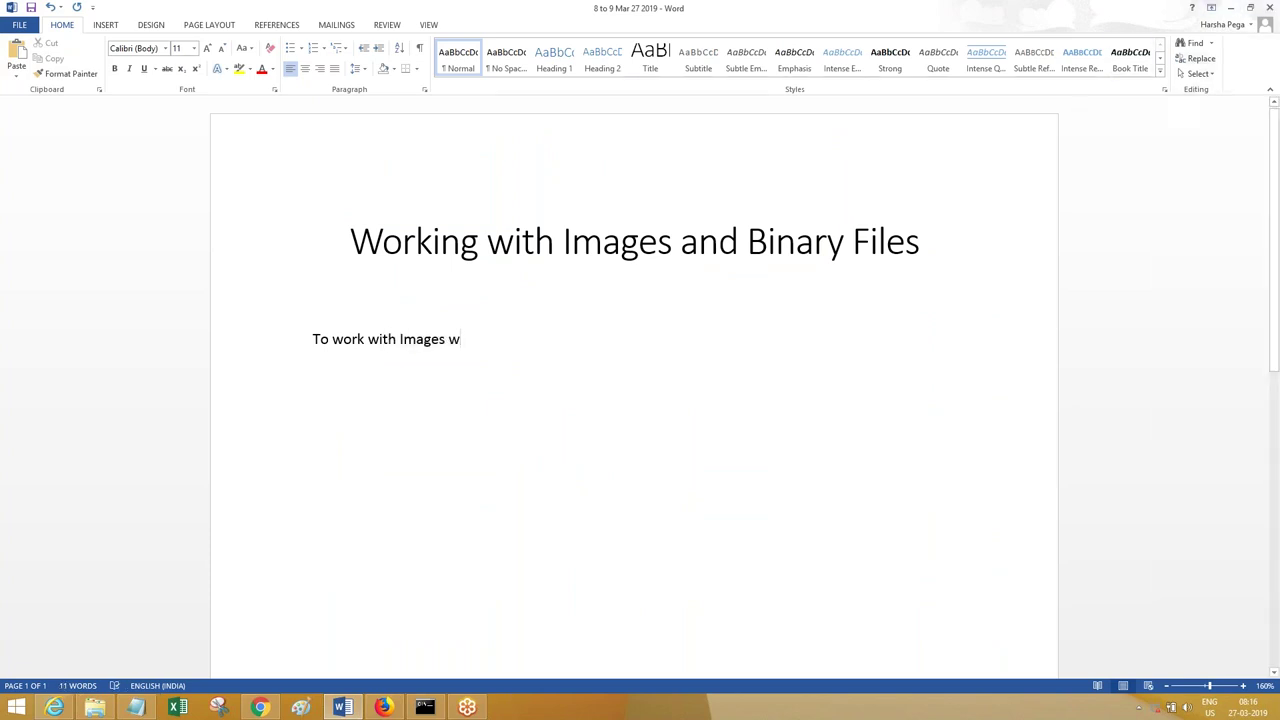
key("BackSpace")
type(", we need to create")
Step: Reword the start of the sentence to "To include images into Sections", removing the leftover original words
double_click(358, 338)
type("include images into")
key("BackSpace")
key("BackSpace")
type("into Sections")
key("BackSpace")
key("Delete")
key("Delete")
key("Delete")
key("Delete")
key("Delete")
key("Delete")
key("Delete")
key("Delete")
key("Delete")
key("Delete")
key("Delete")
Step: Complete the sentence after "create" with "binary file rule and use Image control."
left_click(669, 333)
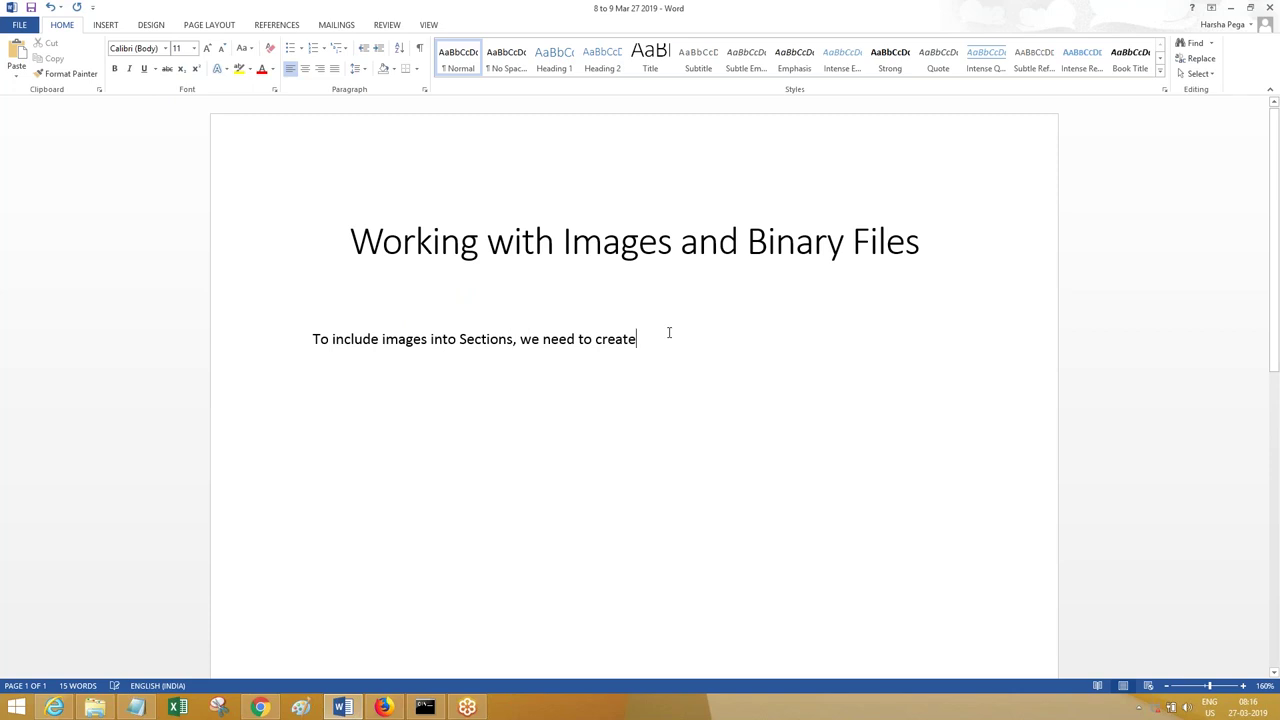
type("bu")
key("BackSpace")
key("BackSpace")
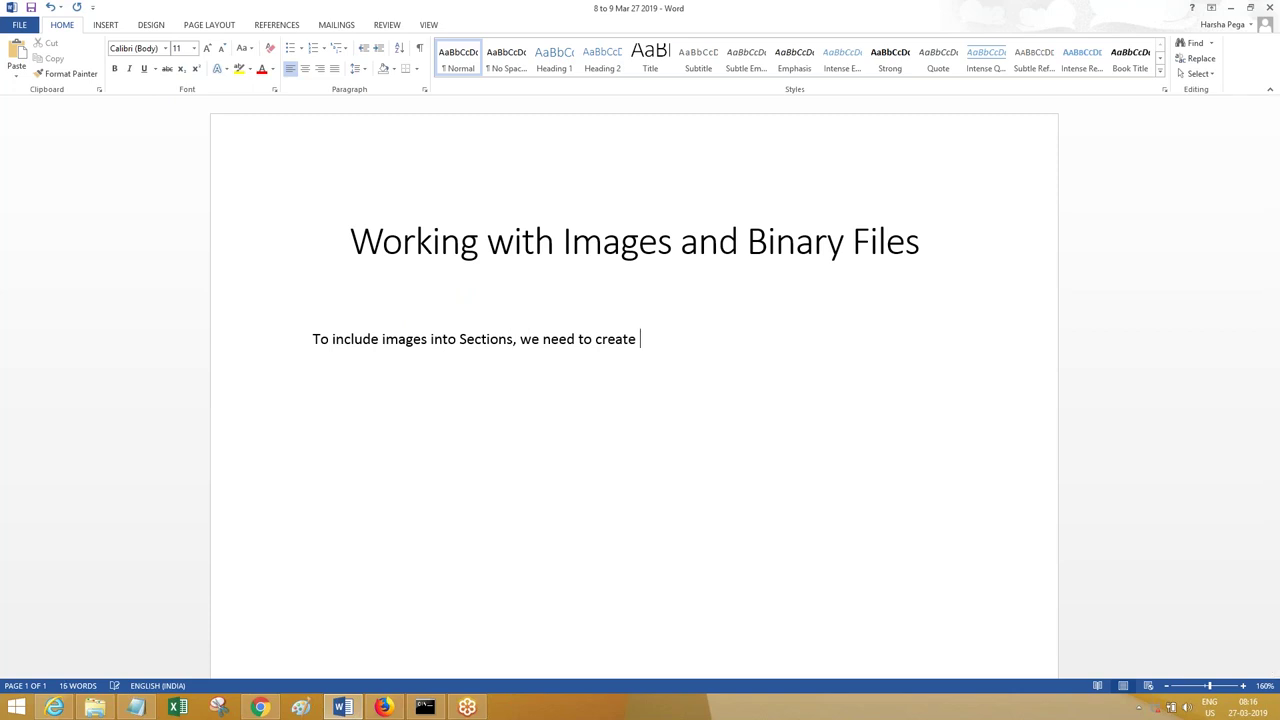
type("binary file rule and use ")
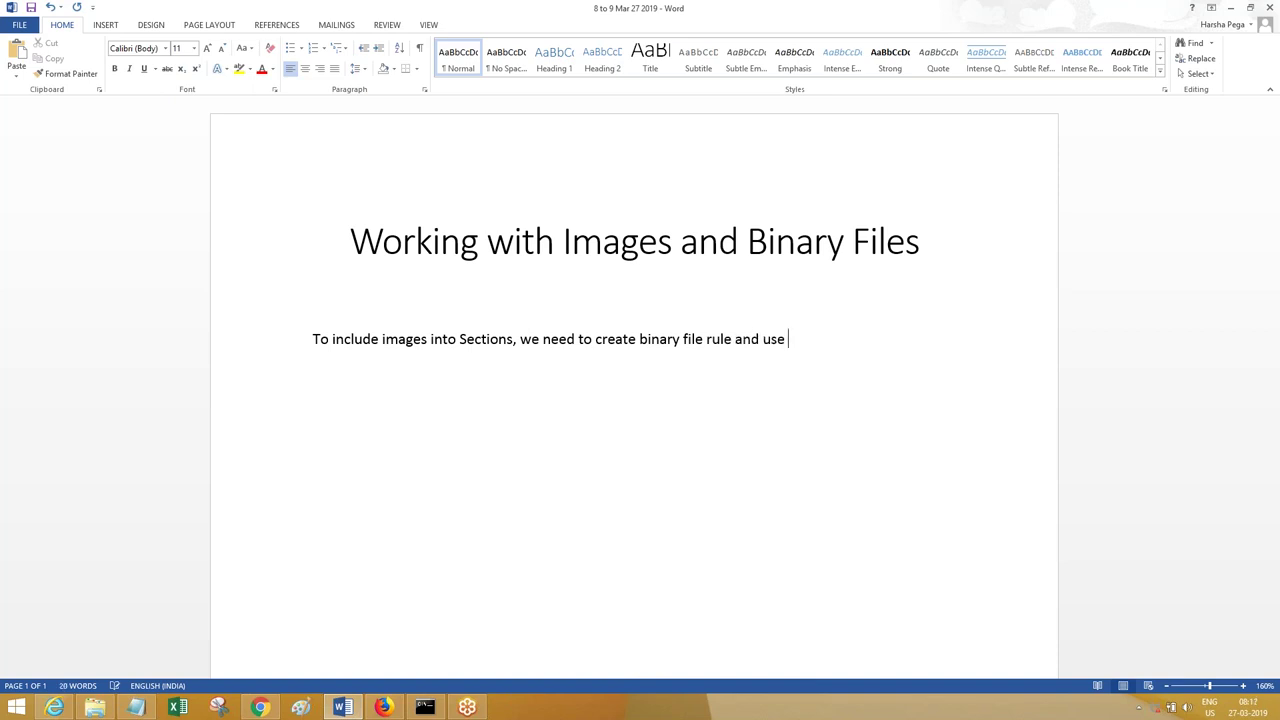
type("Image control.")
Step: Add a separate line reading "A binary file rule can be created under, technical category."
key("Return")
type("A binary file r")
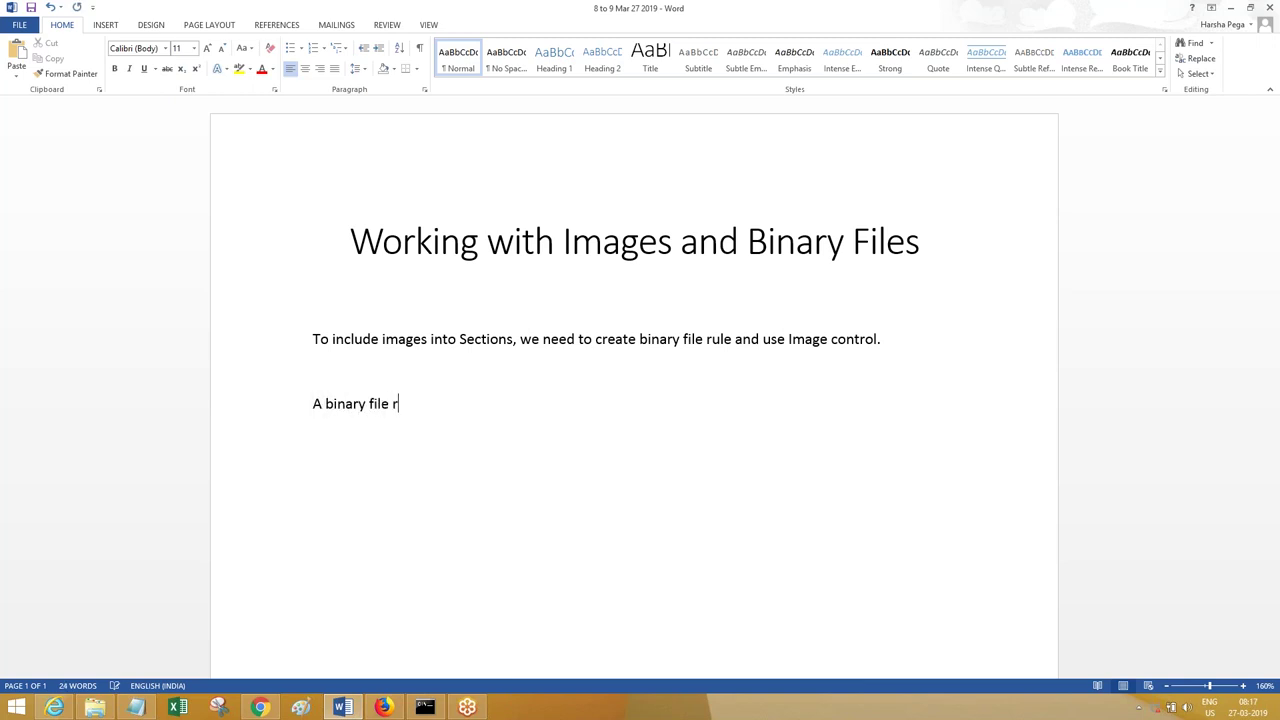
type("ule can be created under")
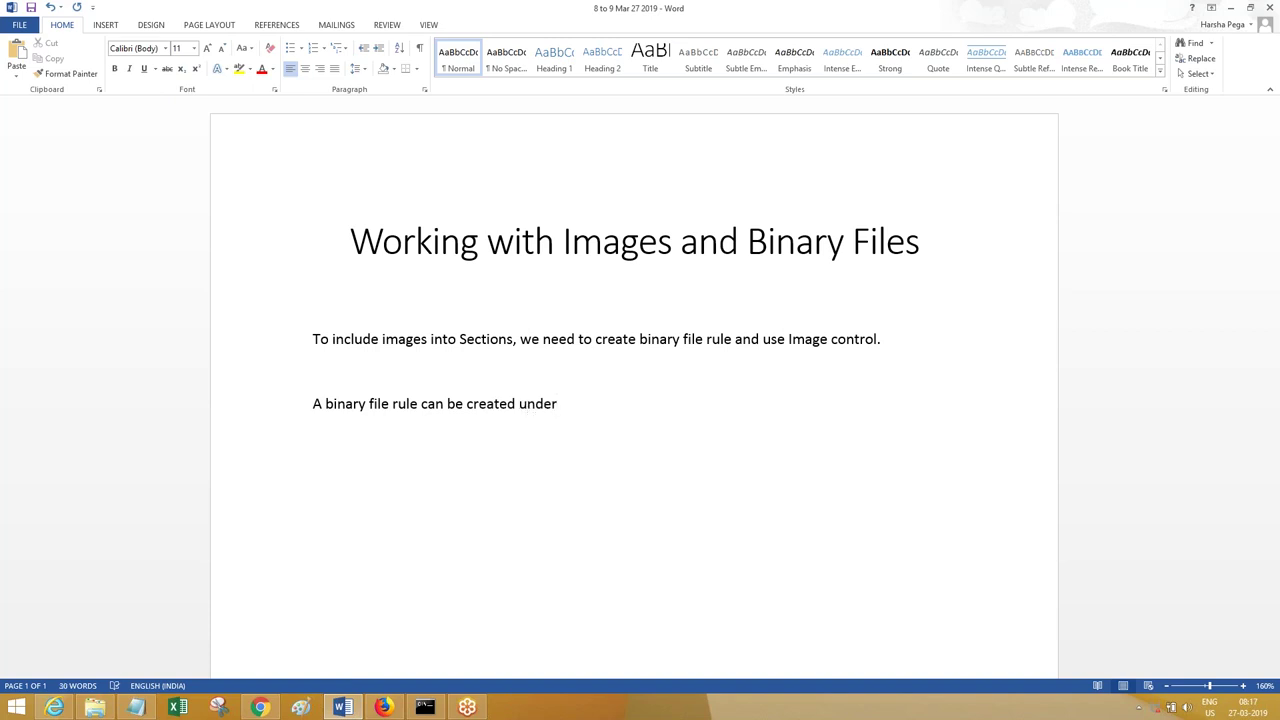
type(", technical category.")
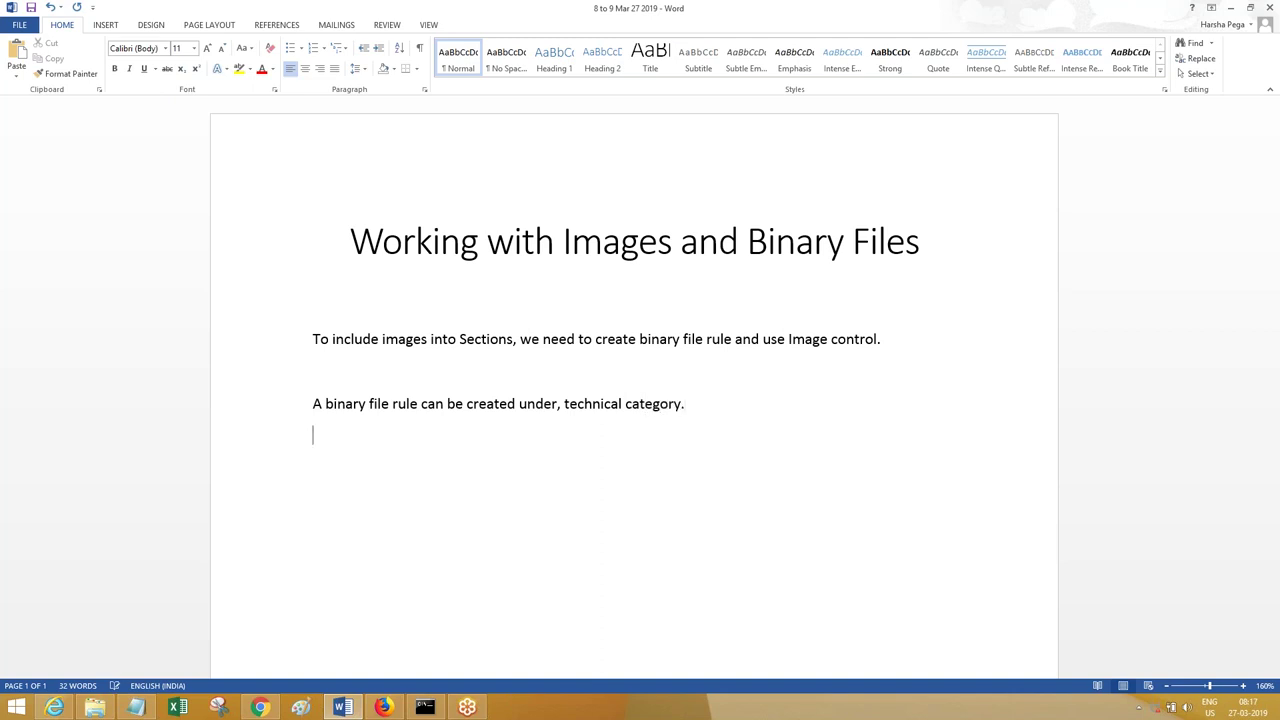
Step: Write the next note line: "Using Binary file rule we can upload different types of file."
type("Binary file r")
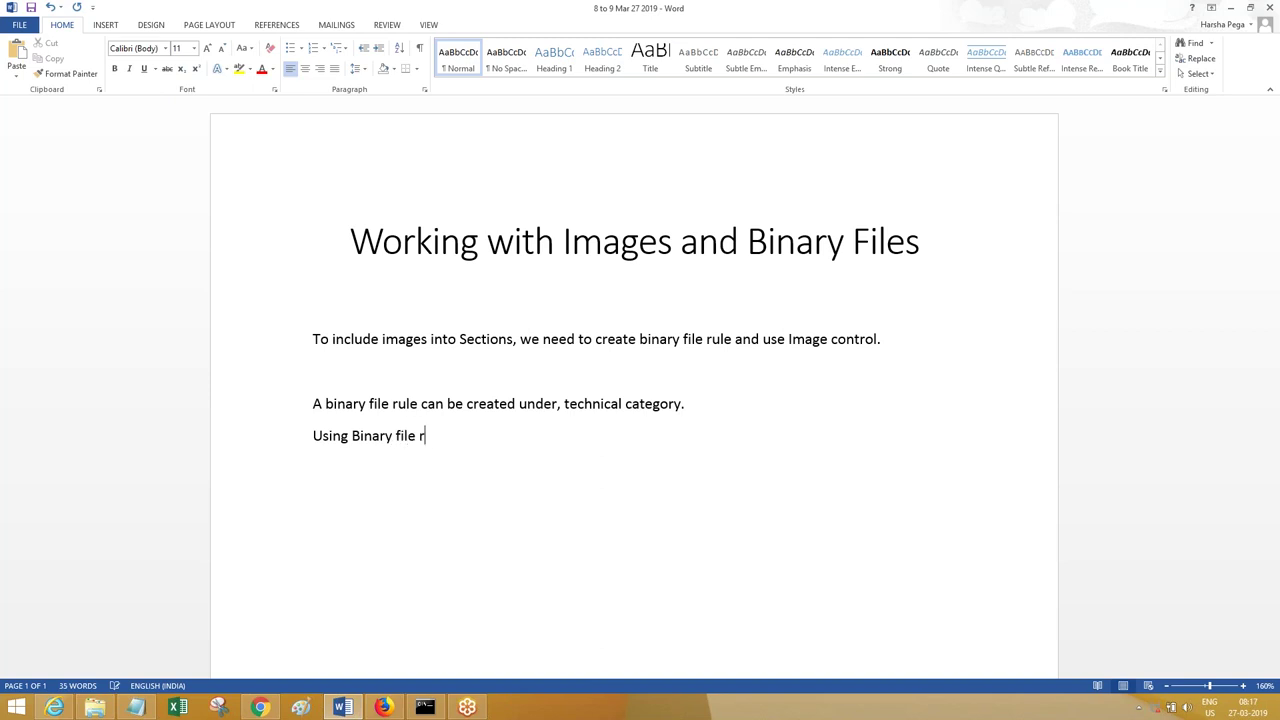
type("ule we can upload diff")
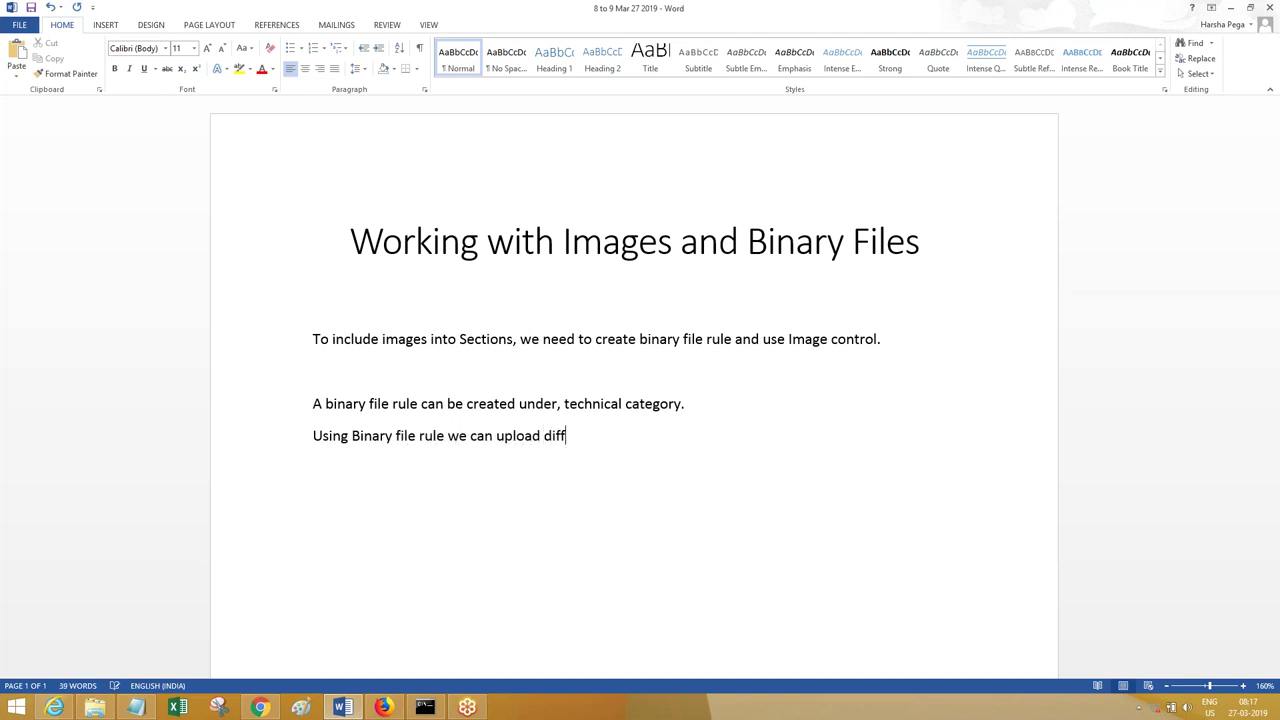
type("erent types of file.")
Step: Start a new line listing the uploadable file types: "Images, excel, xml"
key("Return")
type("Images,")
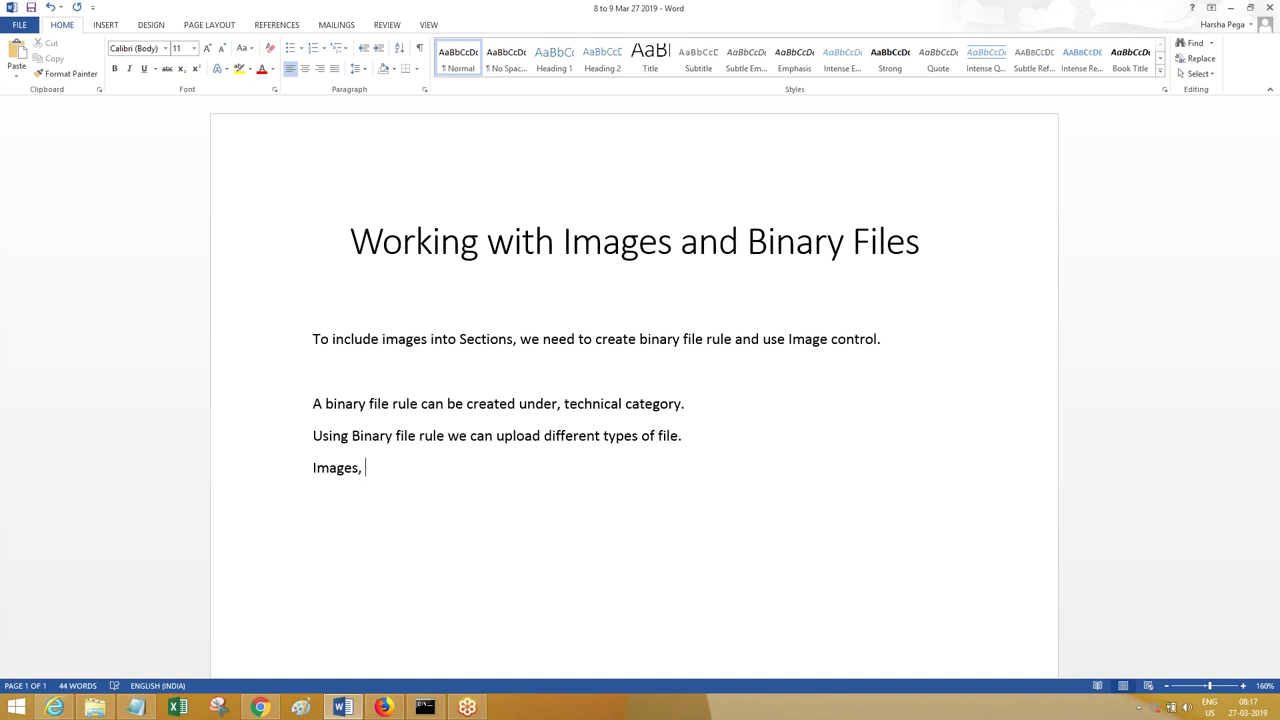
type(" excel, xml")
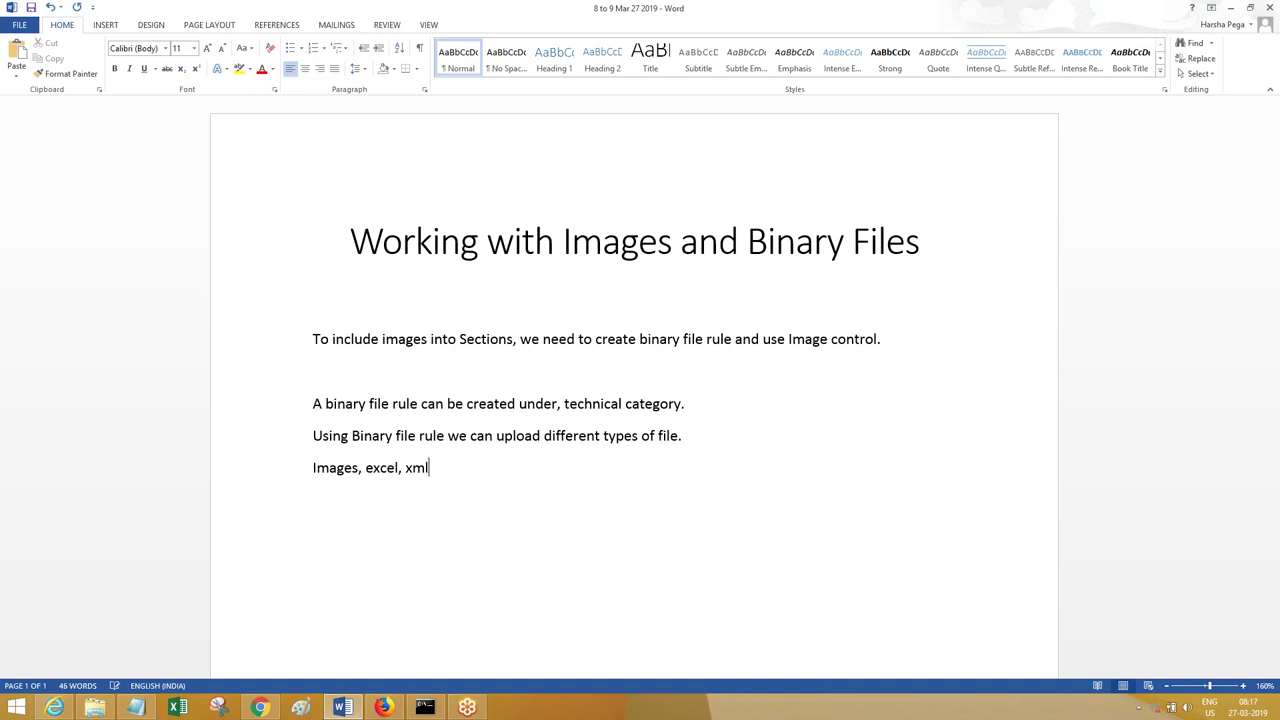